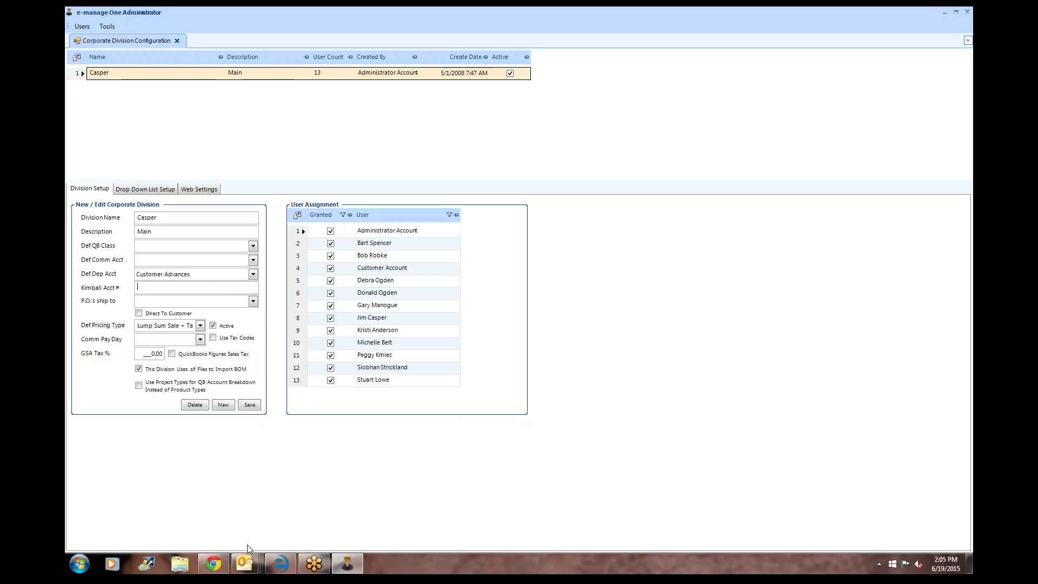
- Leave the Casper division setup and switch to the Chrome browser
left_click(214, 564)
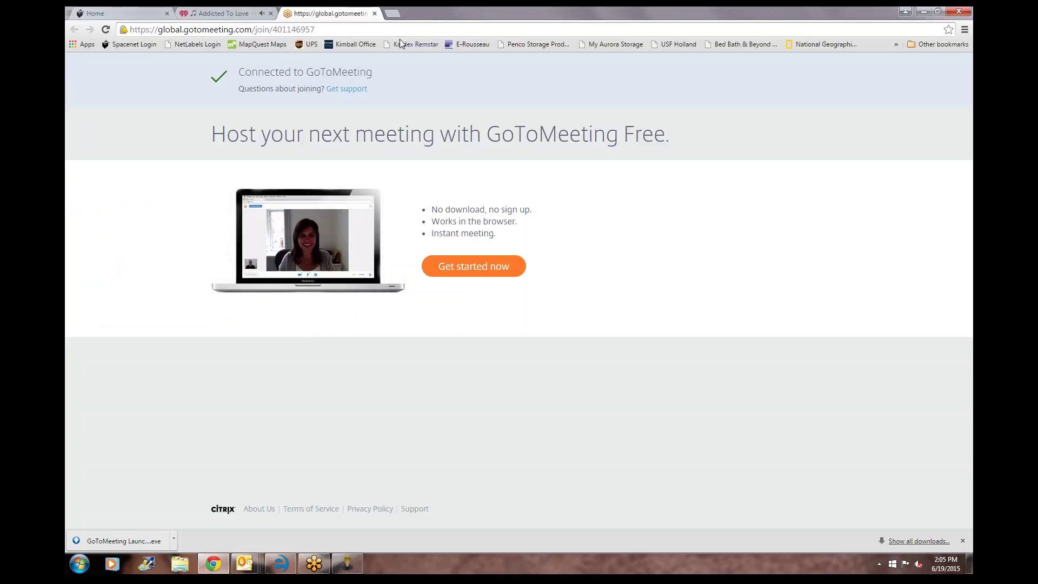
- In a new tab, open the Kimball Office website and log in with the dealer's e-mail and password
left_click(394, 12)
left_click(362, 44)
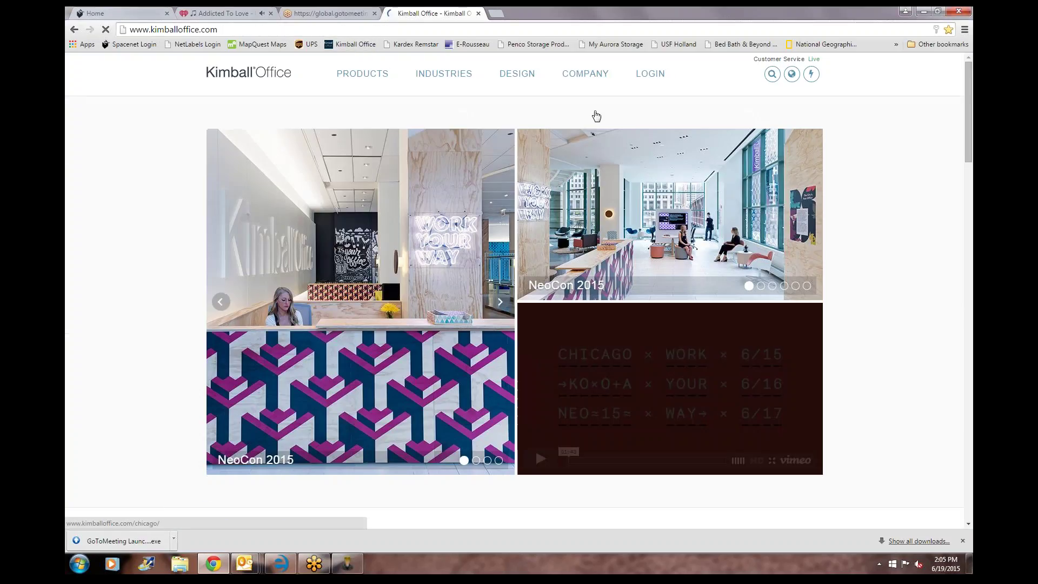
left_click(648, 75)
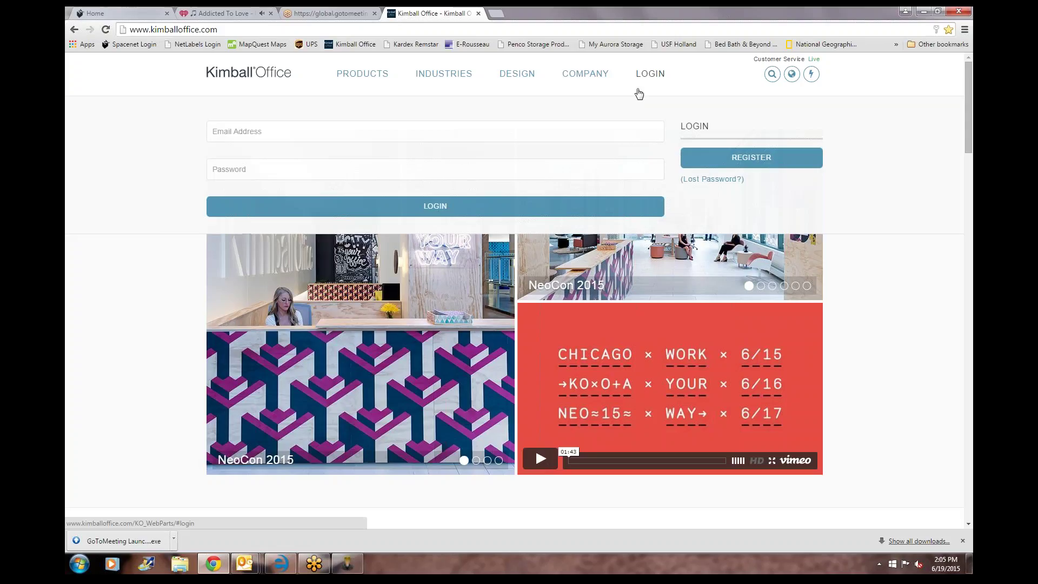
left_click(337, 141)
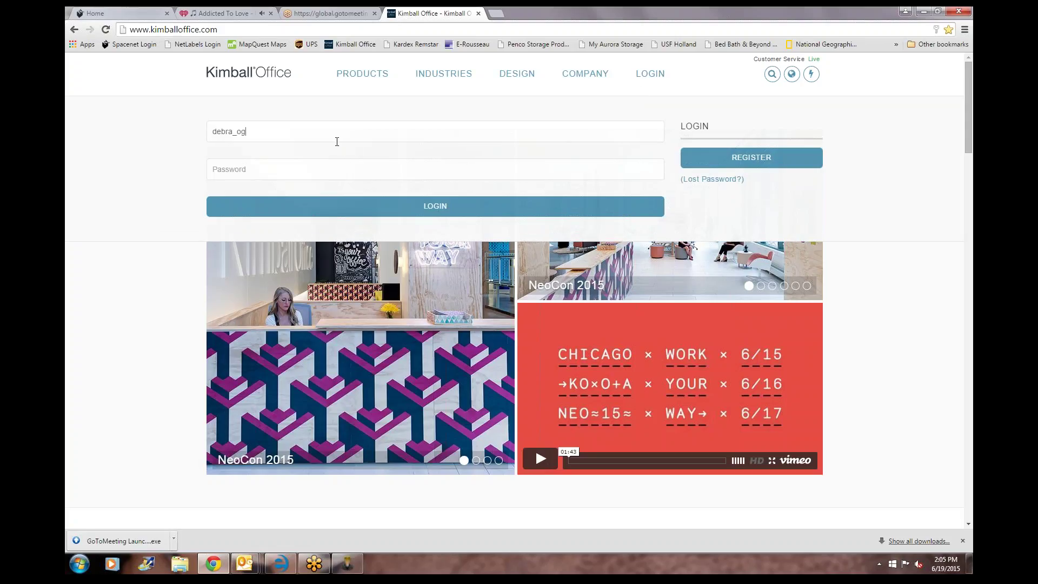
key("Tab")
type("•••••")
key("Return")
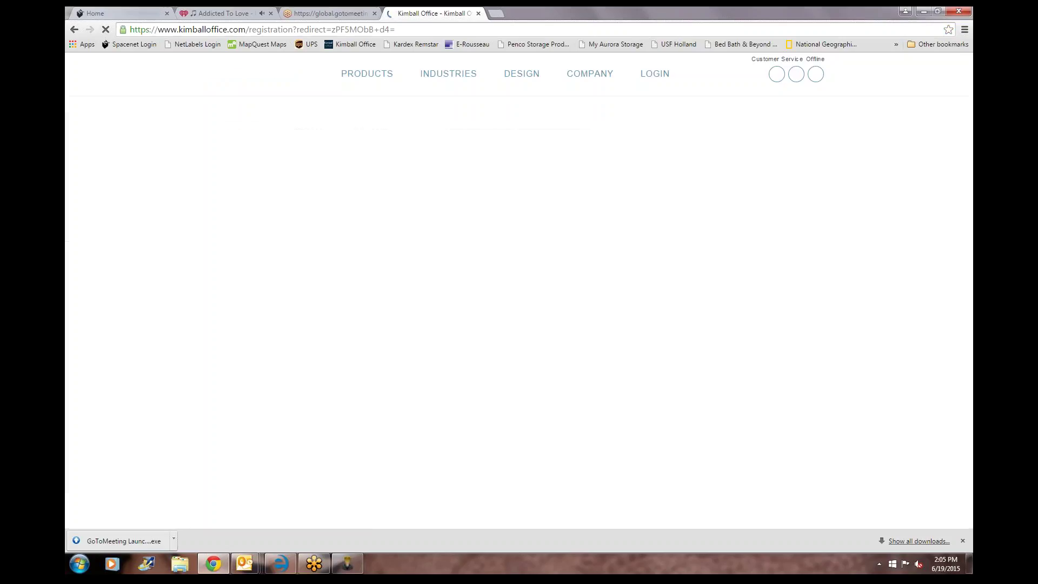
type("•••••")
key("Return")
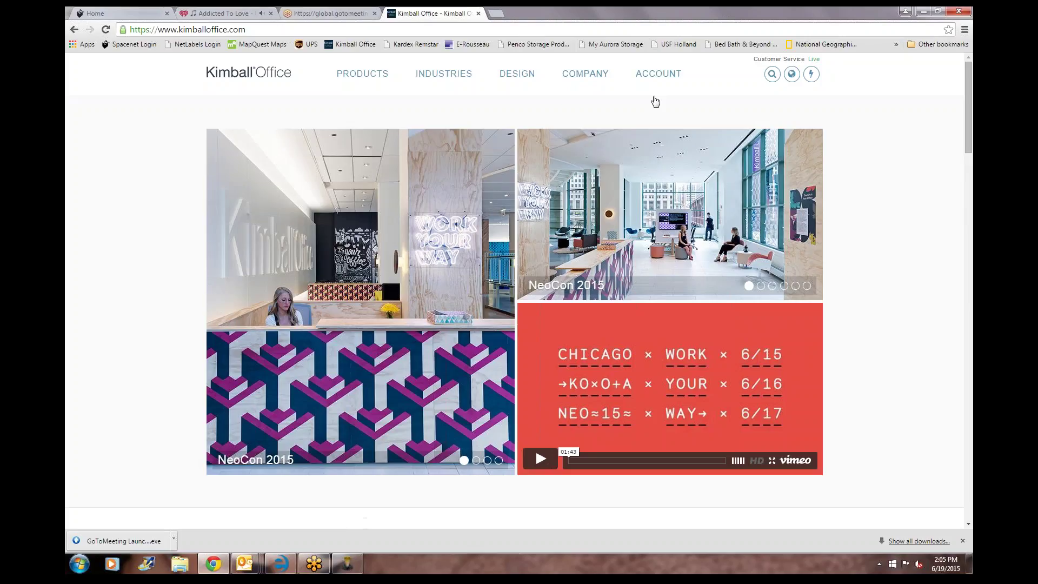
- Open the Kimball Office My Account page, then return to e-manage One Administrator
mouse_move(654, 78)
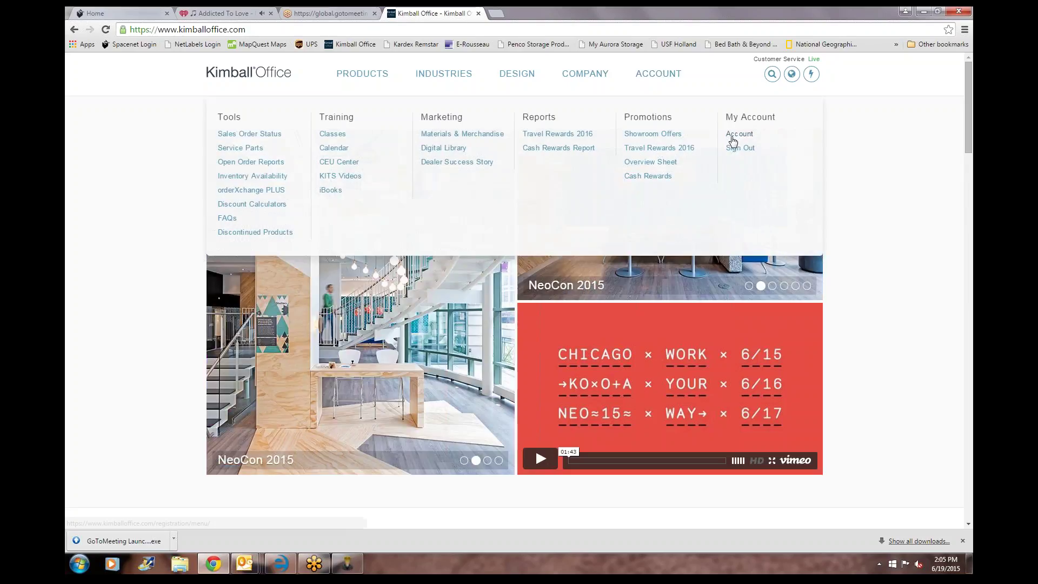
left_click(734, 136)
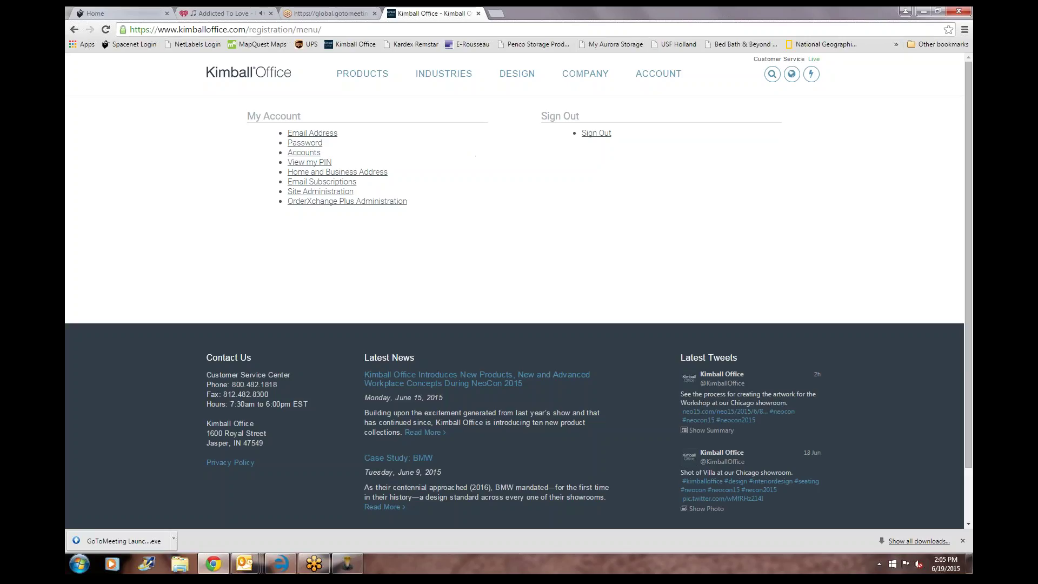
left_click(349, 565)
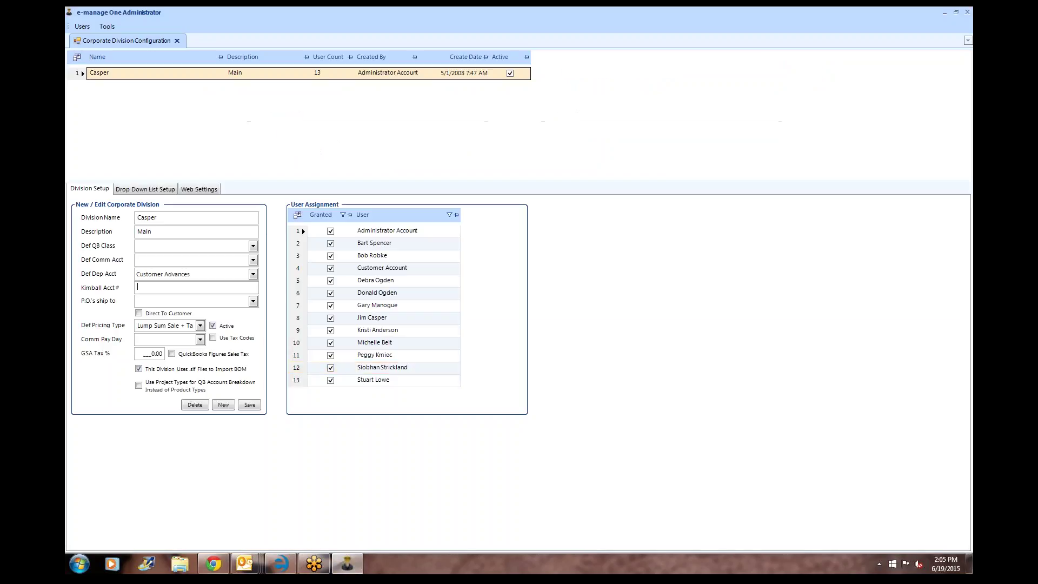
- Replace and save the active user's Kimball password on the OFDA EDI Settings tab
left_click(82, 27)
mouse_move(85, 42)
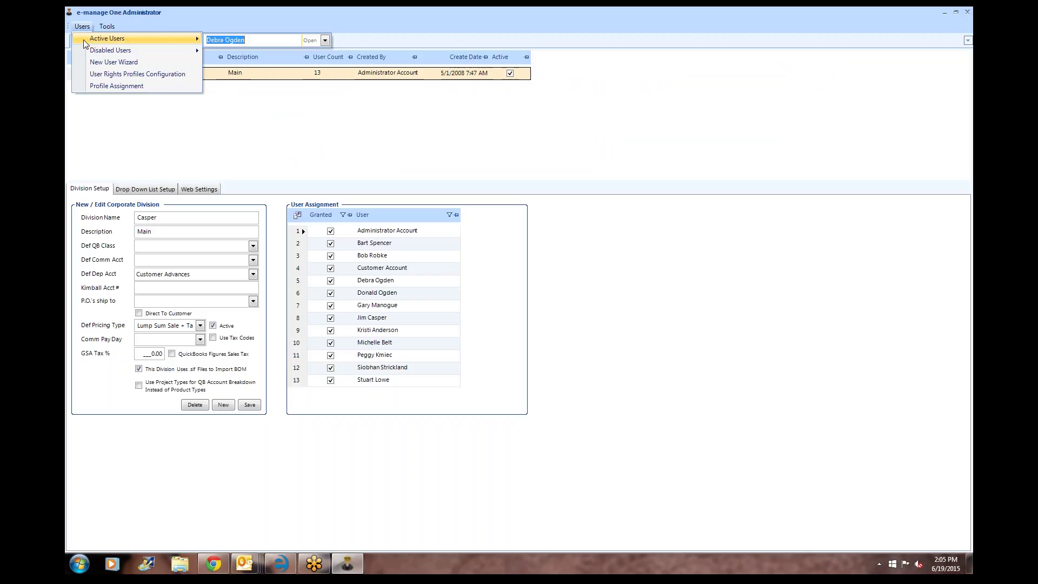
left_click(309, 40)
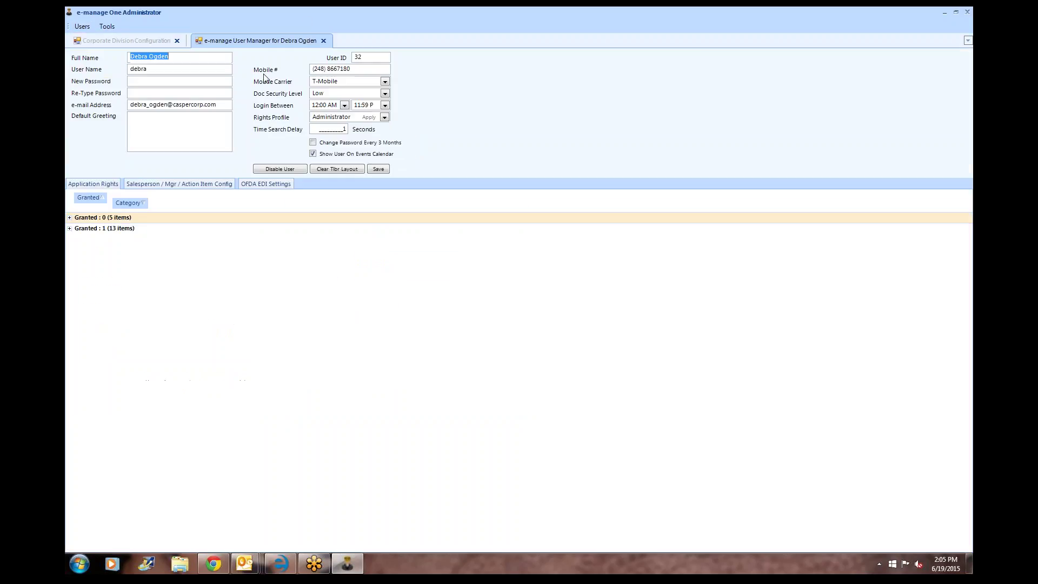
left_click(261, 185)
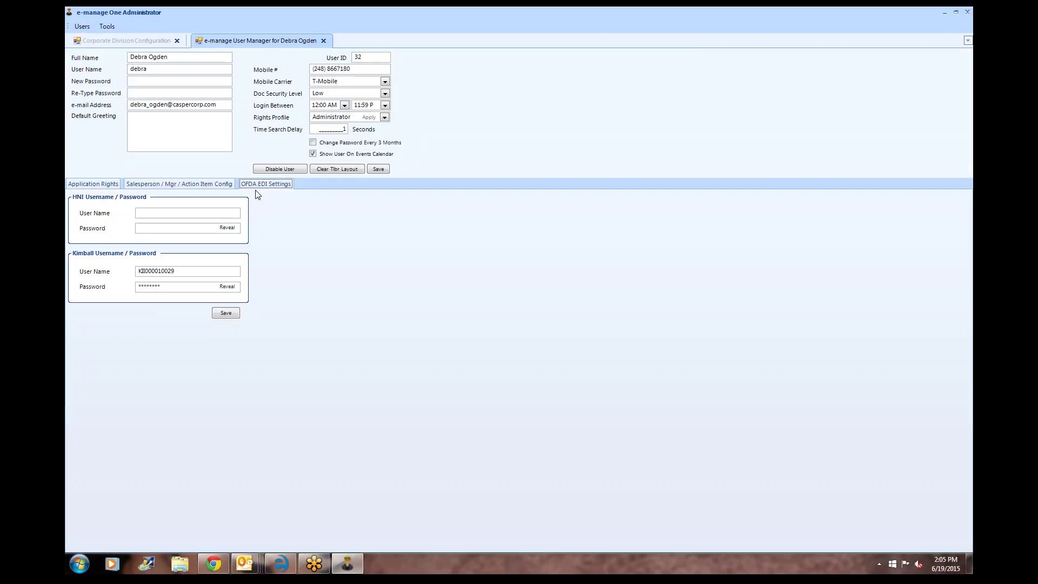
left_click_drag(169, 286, 117, 287)
type("***")
left_click(227, 314)
left_click(280, 564)
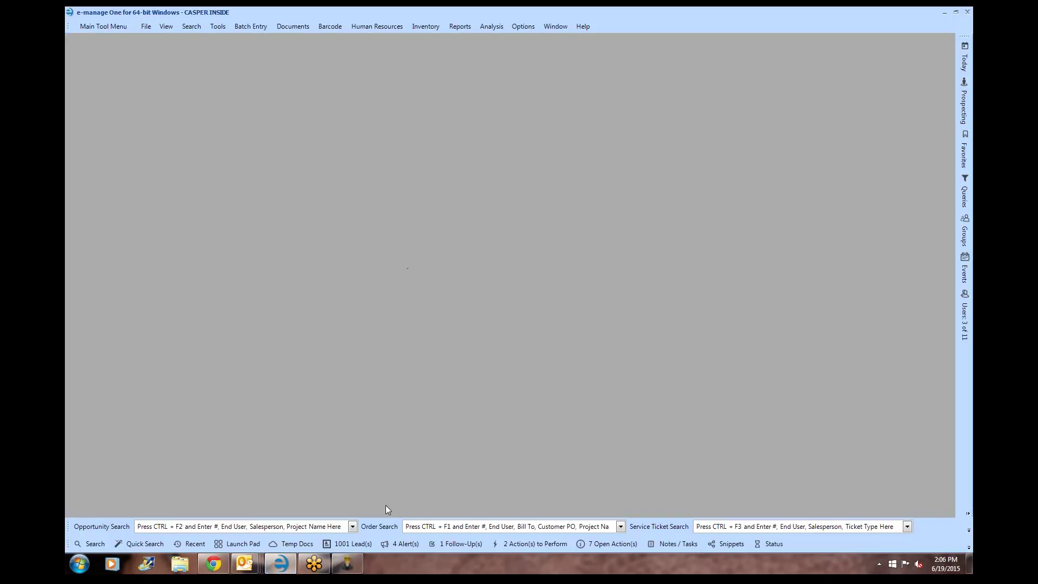
- Copy the CASPER CORPORATION account number from the Kimball Office Accounts list
left_click(214, 564)
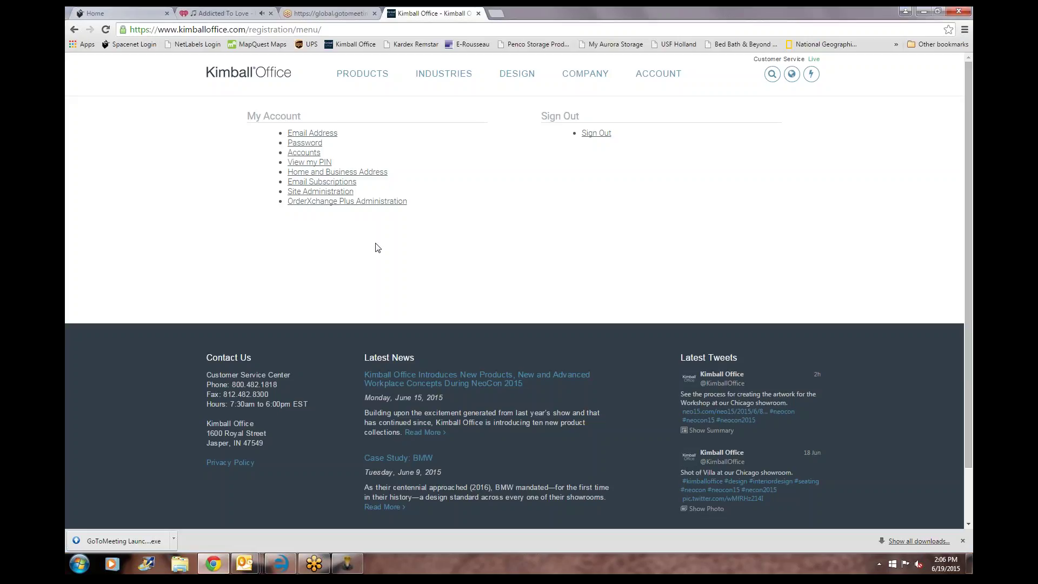
left_click(306, 154)
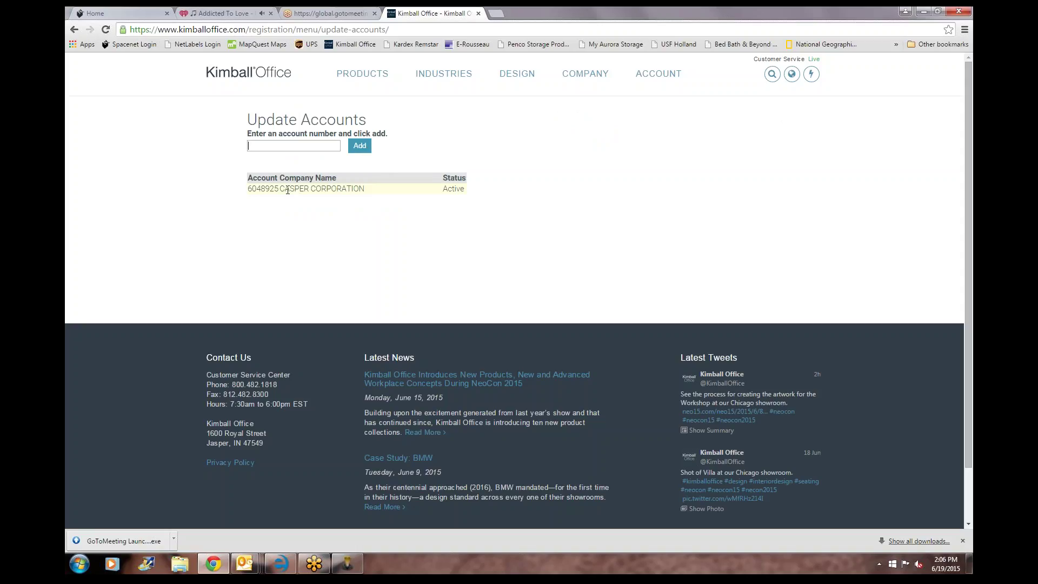
left_click_drag(272, 189, 258, 188)
right_click(249, 187)
left_click(263, 196)
mouse_move(288, 568)
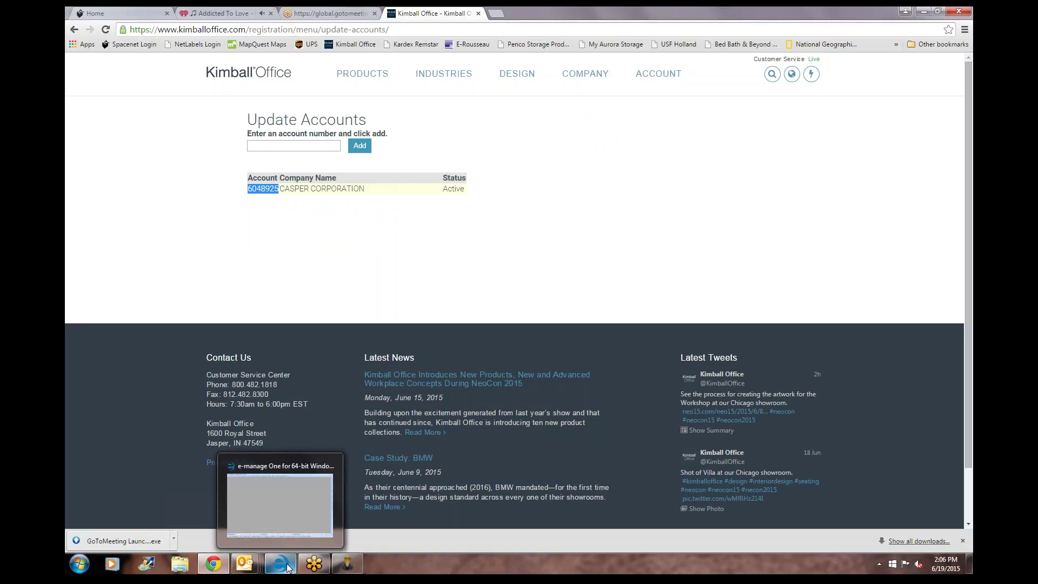
left_click(279, 503)
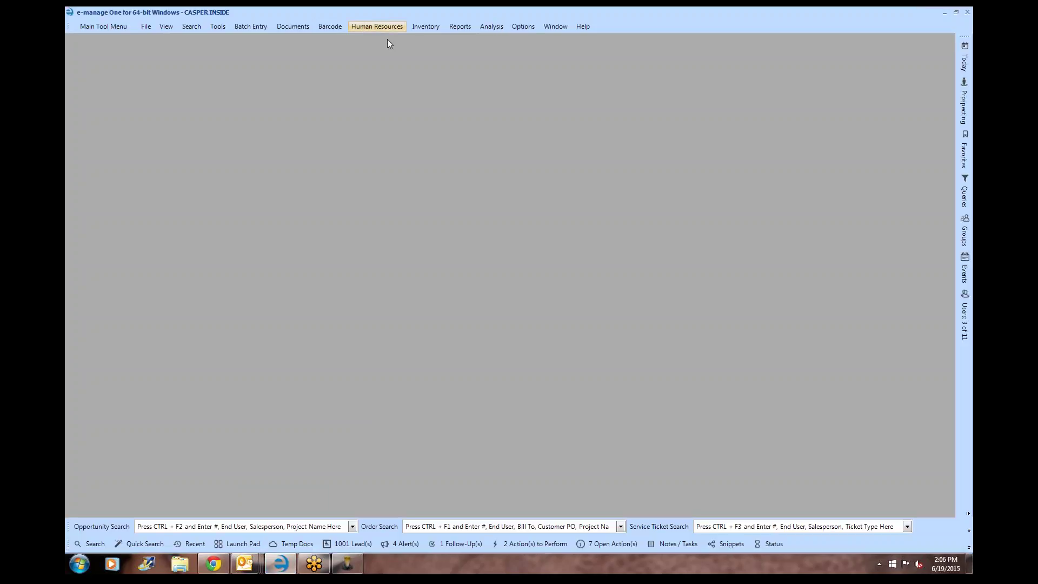
left_click(351, 564)
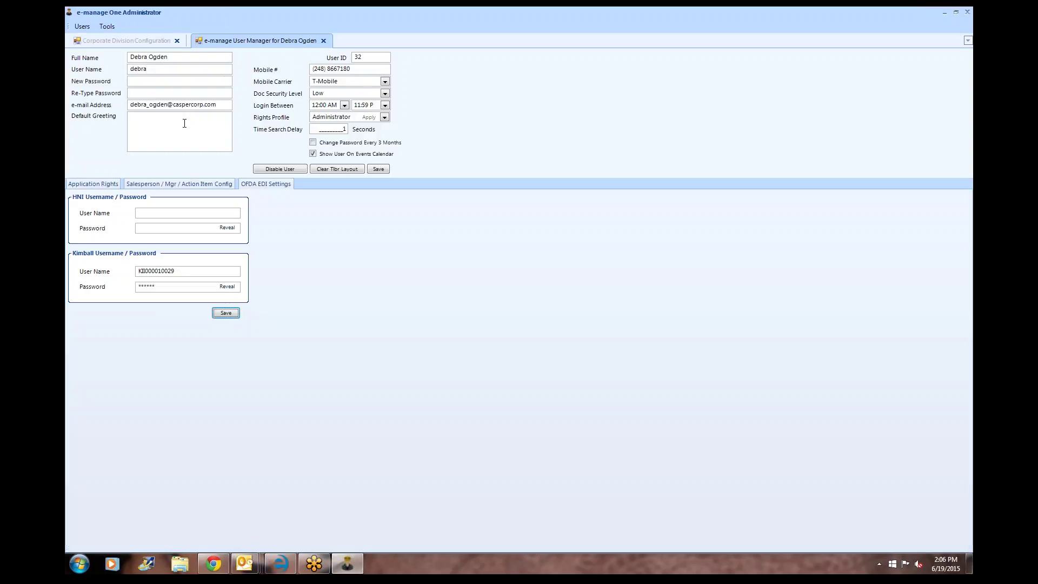
- Paste the copied number into the Casper division's Kimball Acct # field and save
left_click(142, 44)
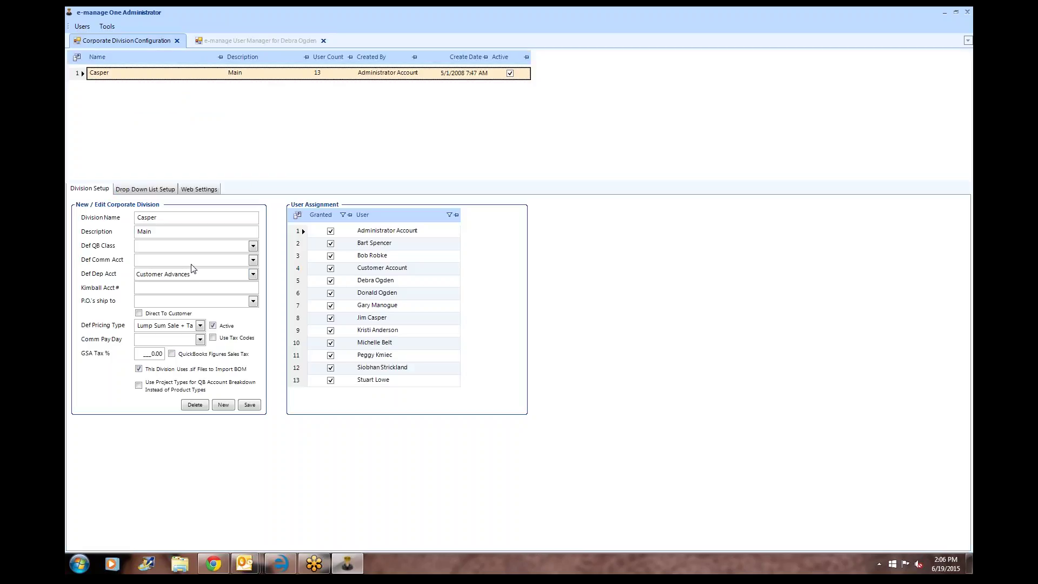
left_click(188, 285)
key("ctrl+v")
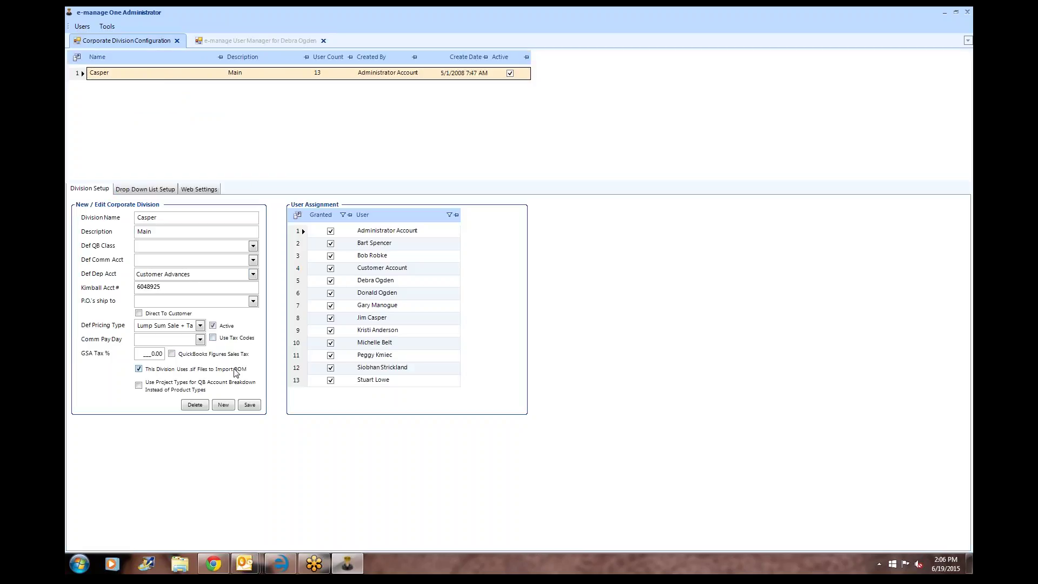
left_click(250, 405)
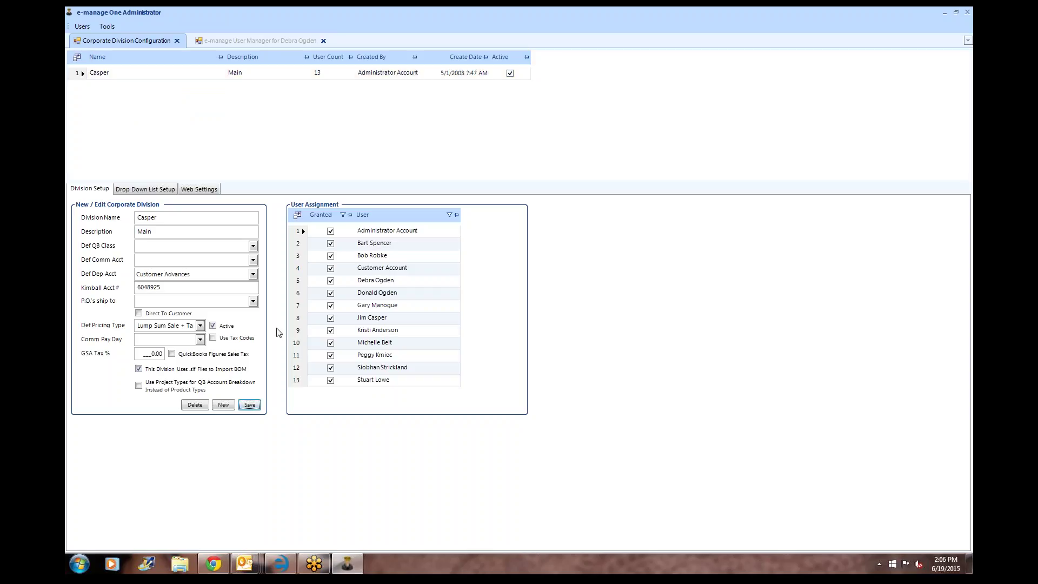
left_click(136, 191)
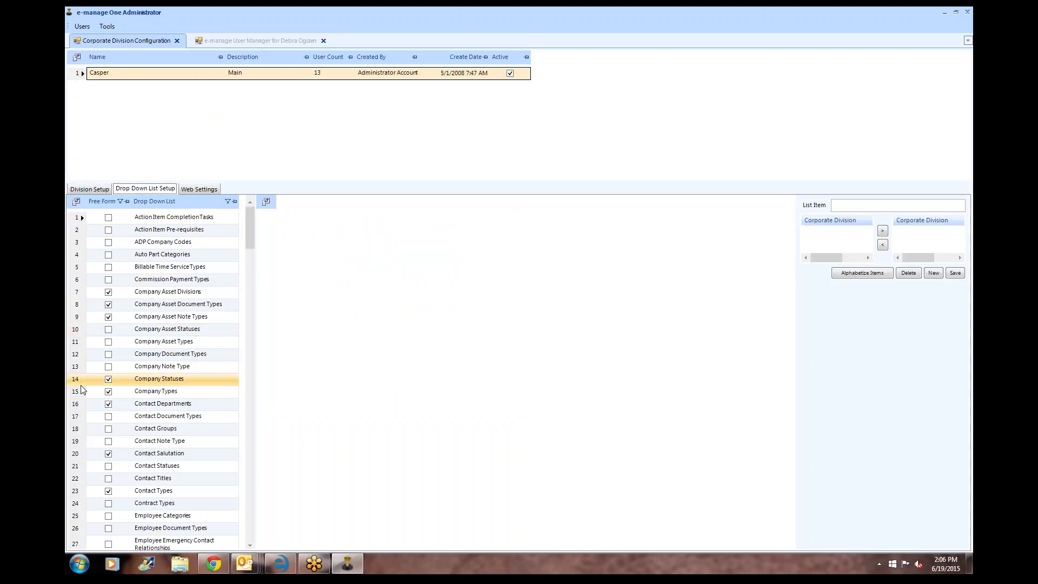
- Paste the Kimball account number into a new Notepad note
left_click(77, 565)
type("notepad")
key("Return")
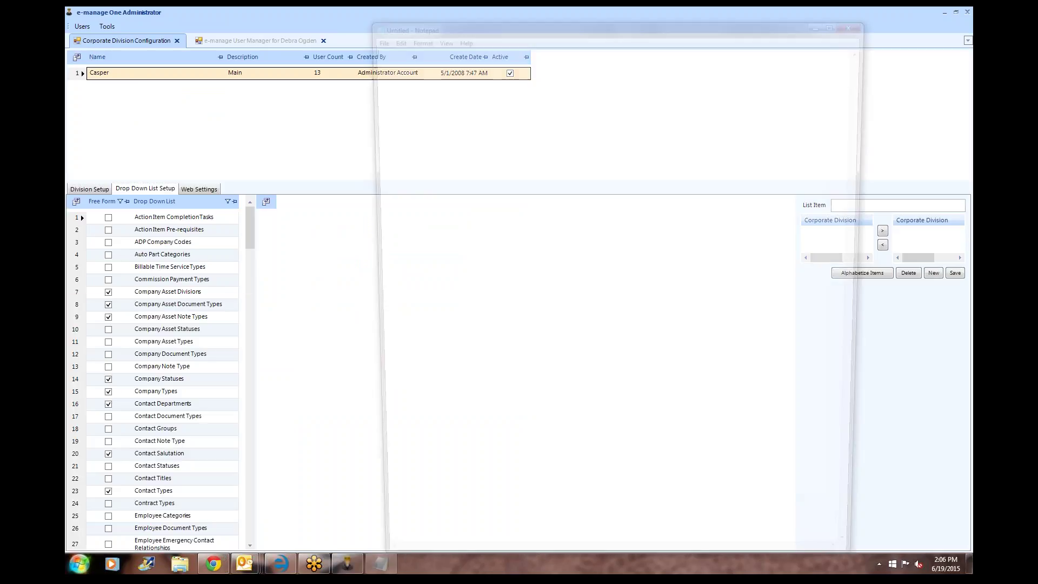
key("ctrl+v")
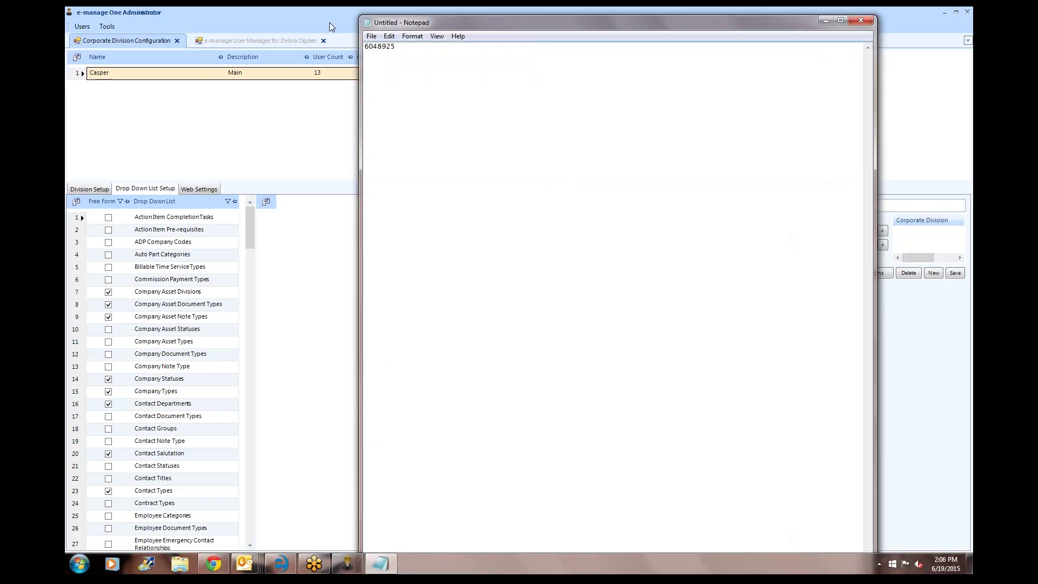
- Open the Salespeople drop-down list and select the House entry
left_click(327, 16)
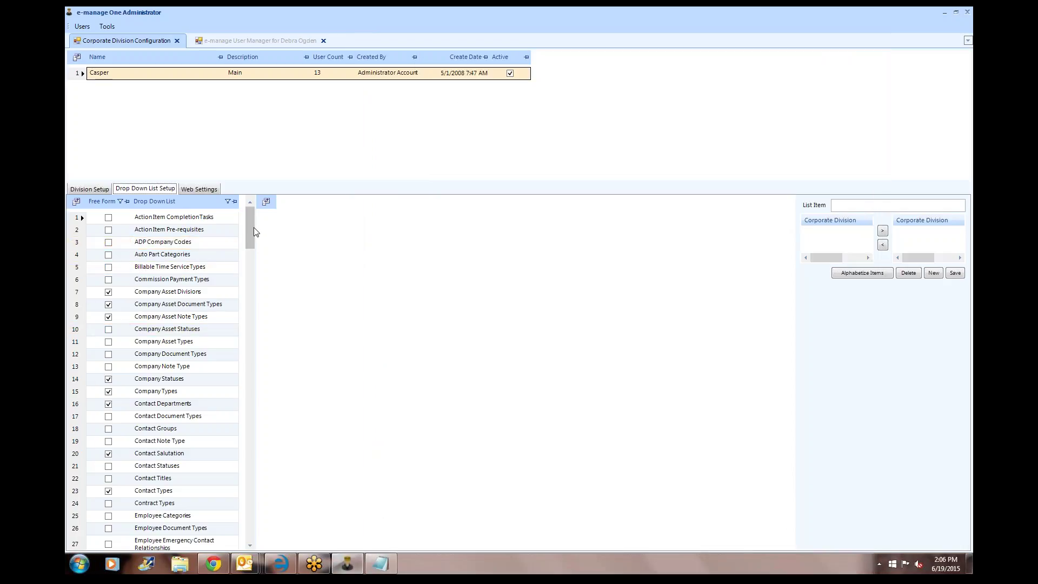
left_click_drag(250, 254, 254, 321)
scroll(256, 320, "down", 3)
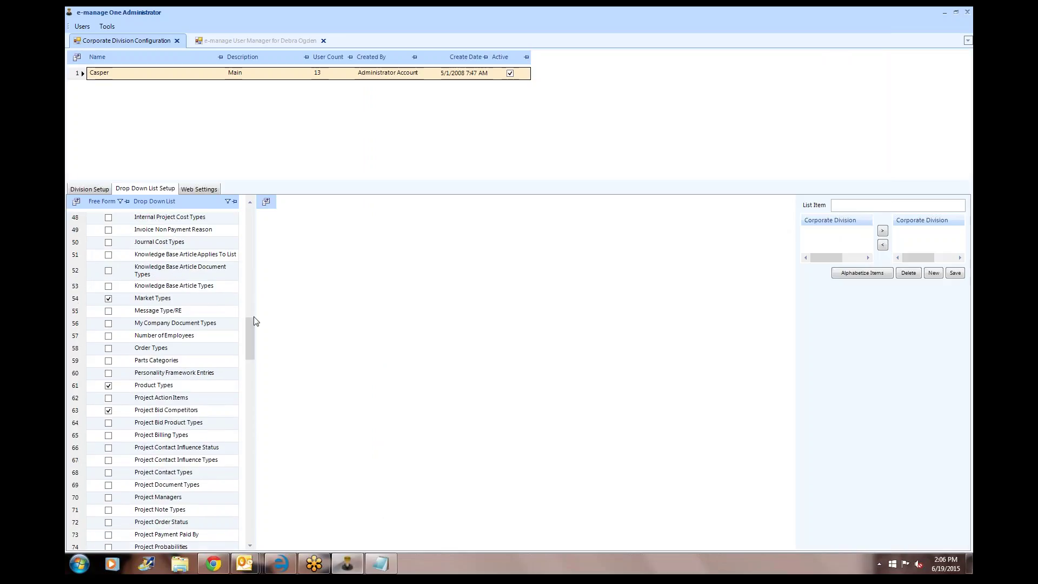
scroll(256, 321, "down", 1)
scroll(256, 321, "down", 3)
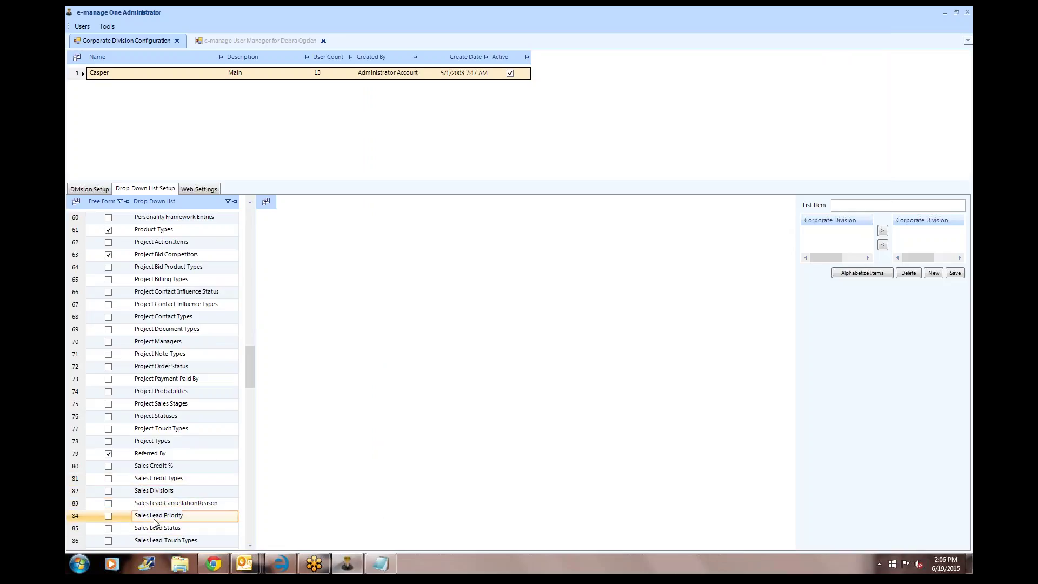
scroll(145, 517, "down", 3)
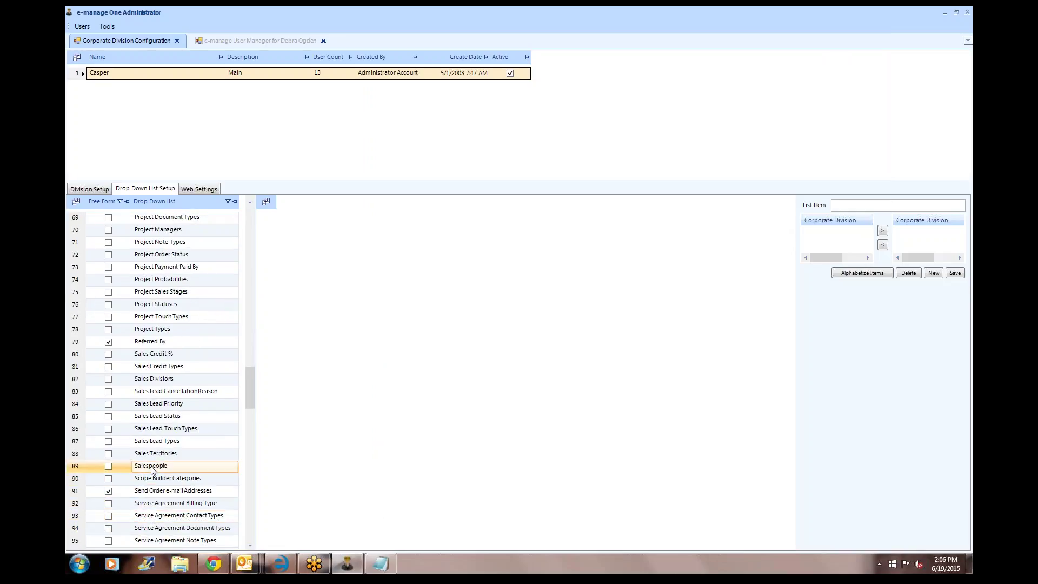
left_click(152, 469)
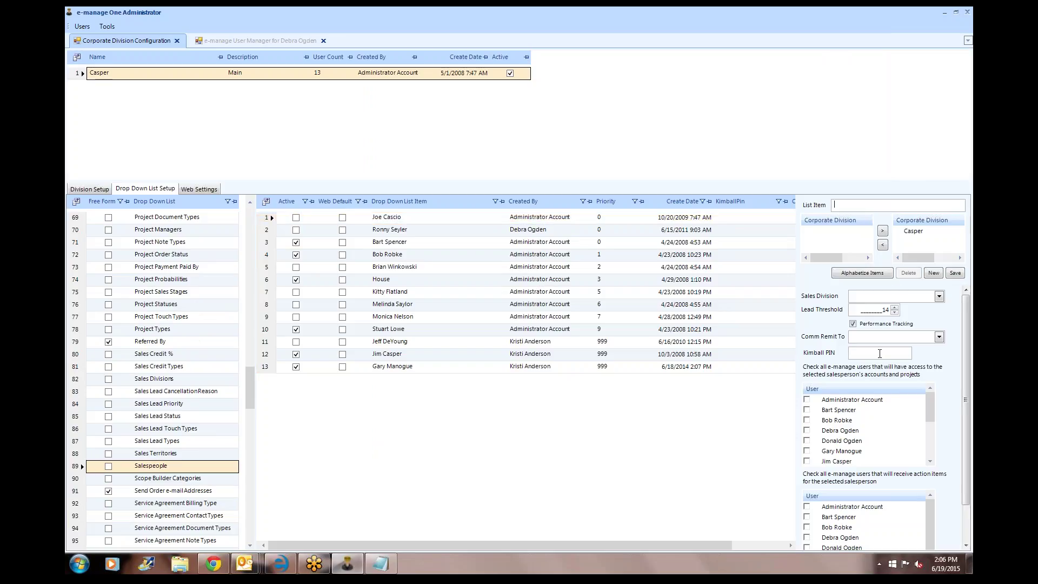
left_click(399, 281)
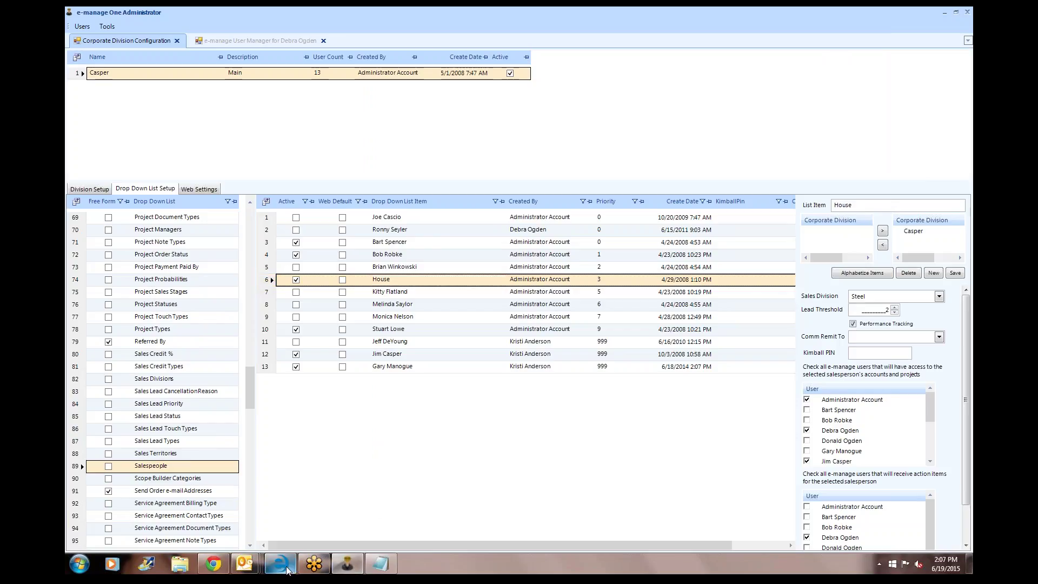
left_click(210, 569)
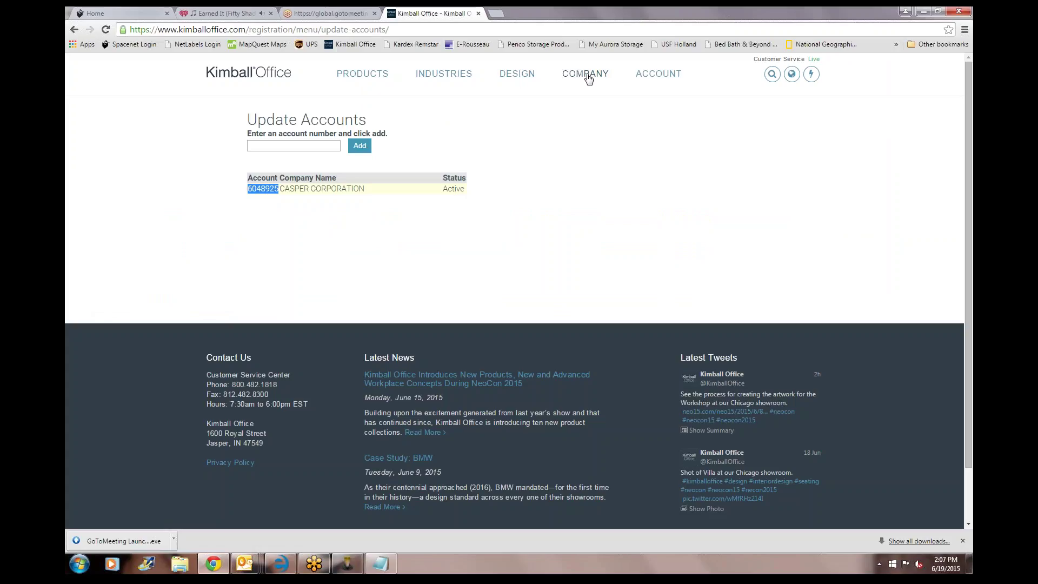
- Open Kimball Office's Site Administration Tool, which lists the account's users and PINs, from My Account
mouse_move(645, 80)
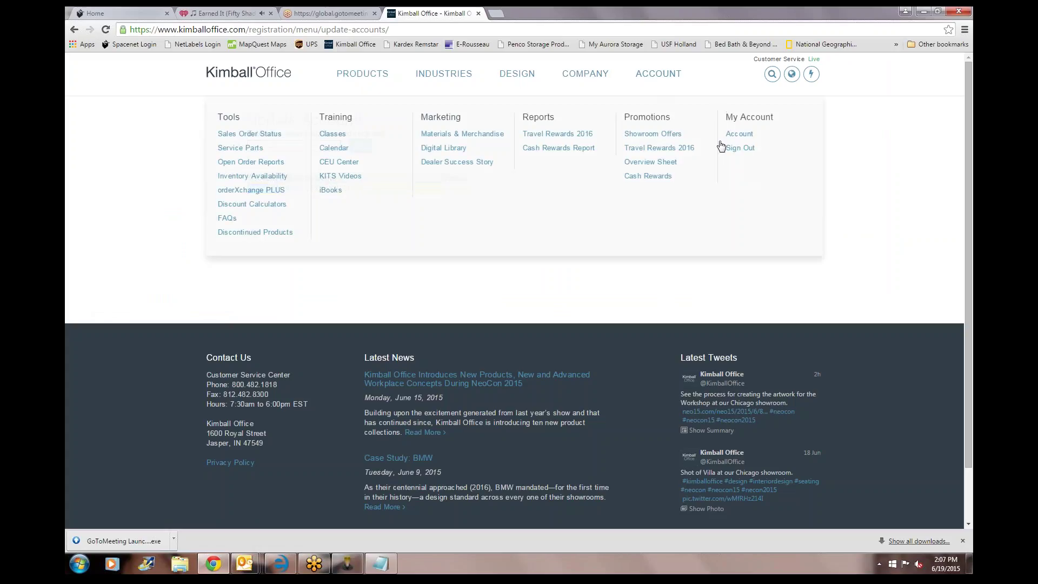
left_click(744, 133)
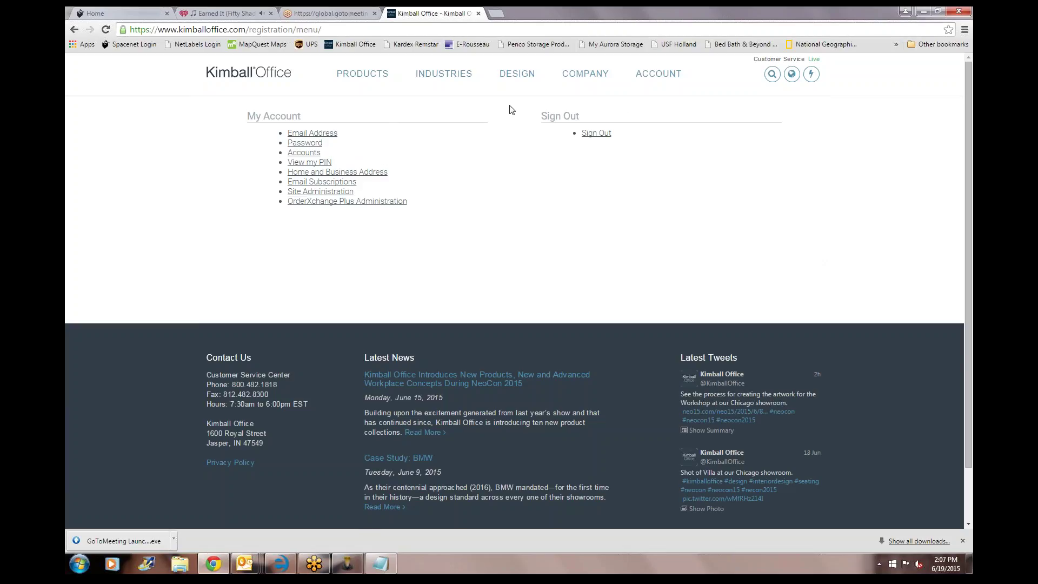
mouse_move(667, 76)
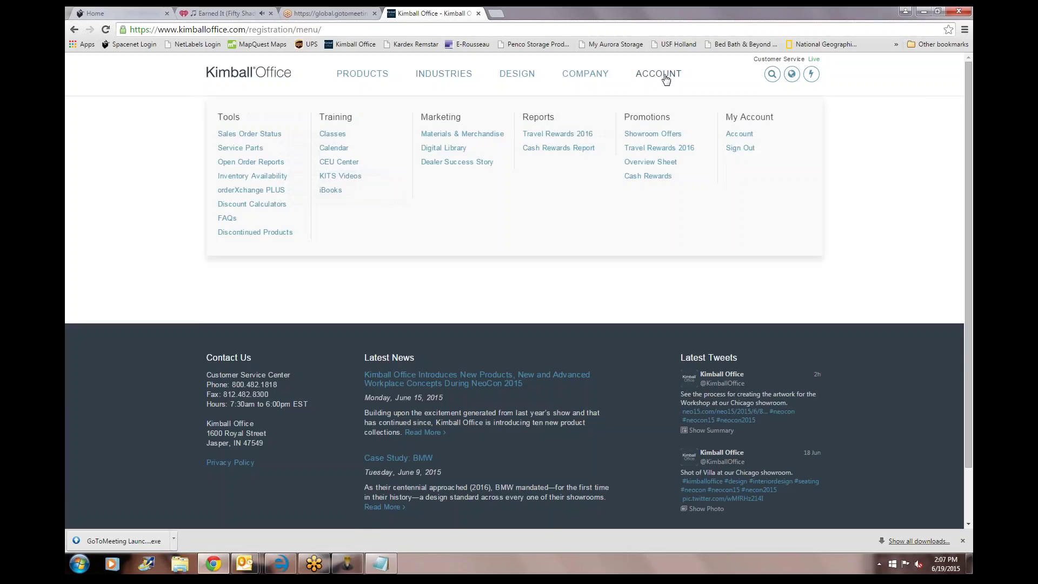
left_click(738, 133)
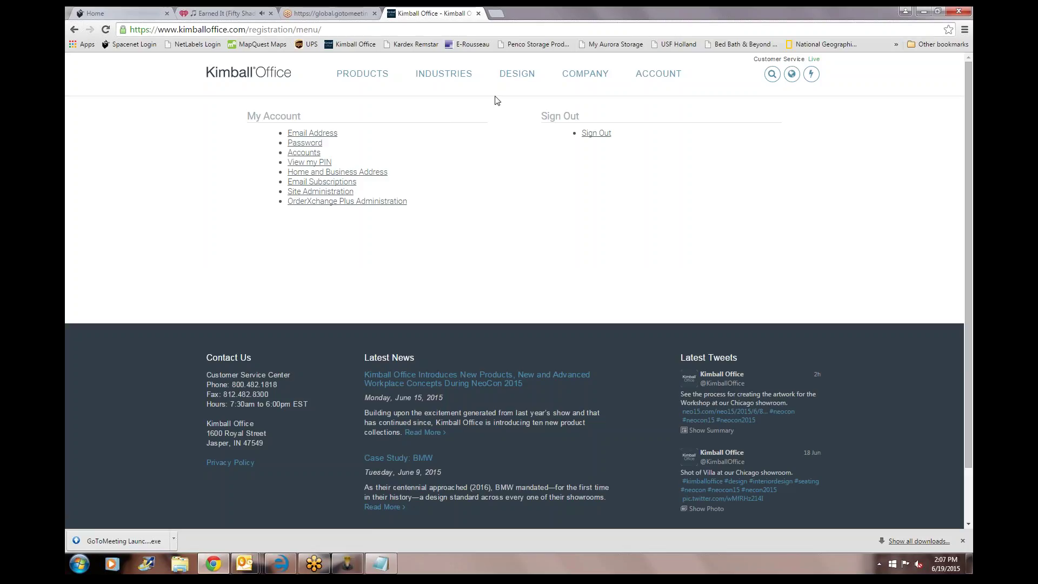
left_click(331, 193)
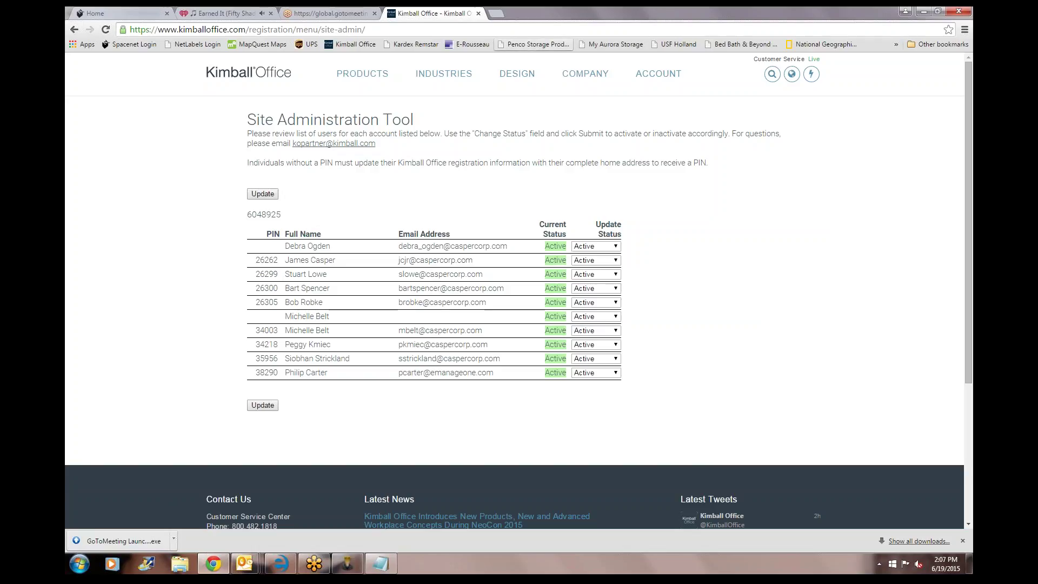
left_click(939, 11)
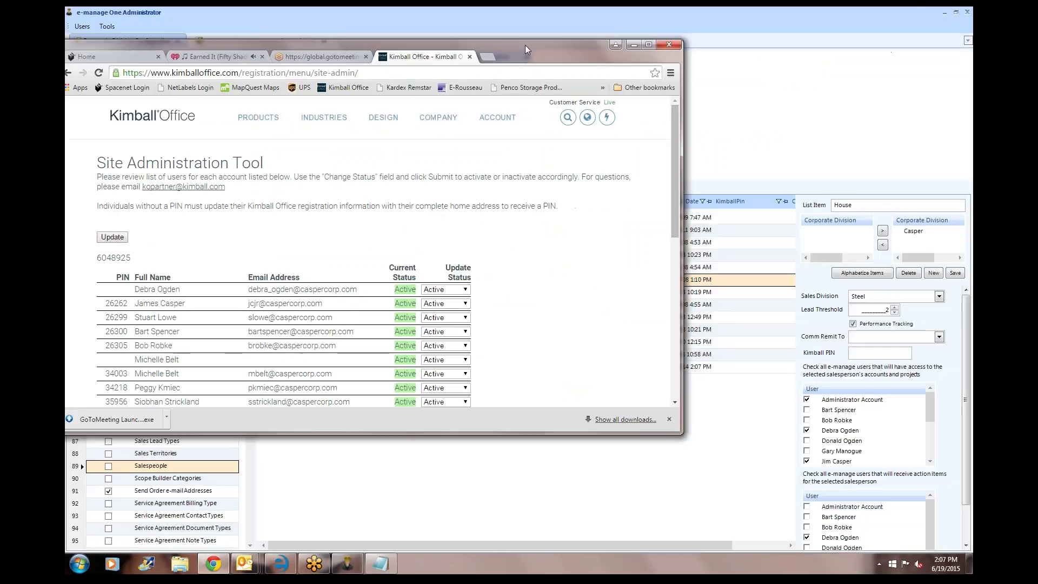
- Arrange the e-manage and browser windows side by side
left_click_drag(530, 45, 793, 45)
left_click(183, 135)
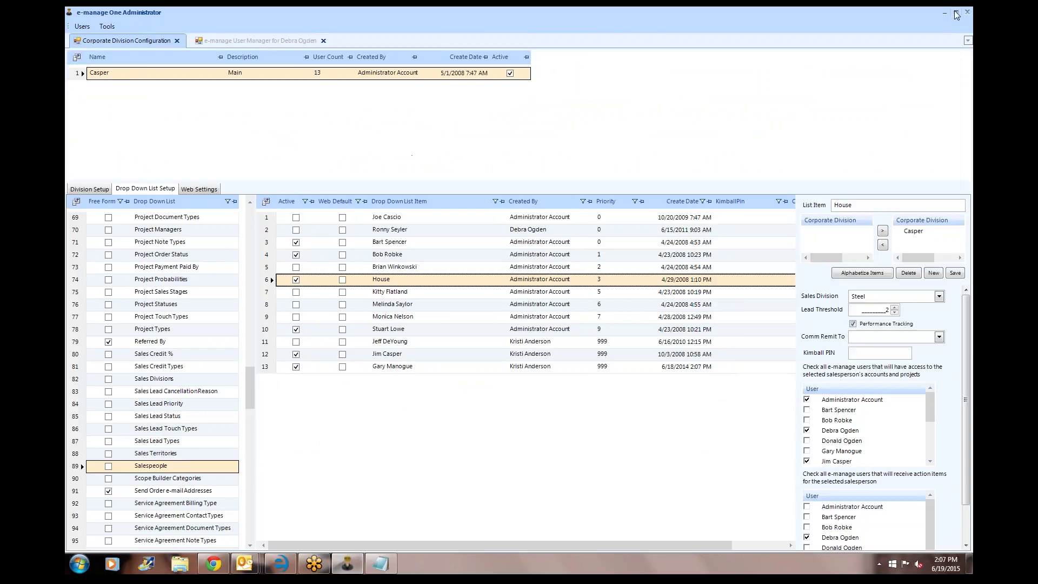
left_click(955, 12)
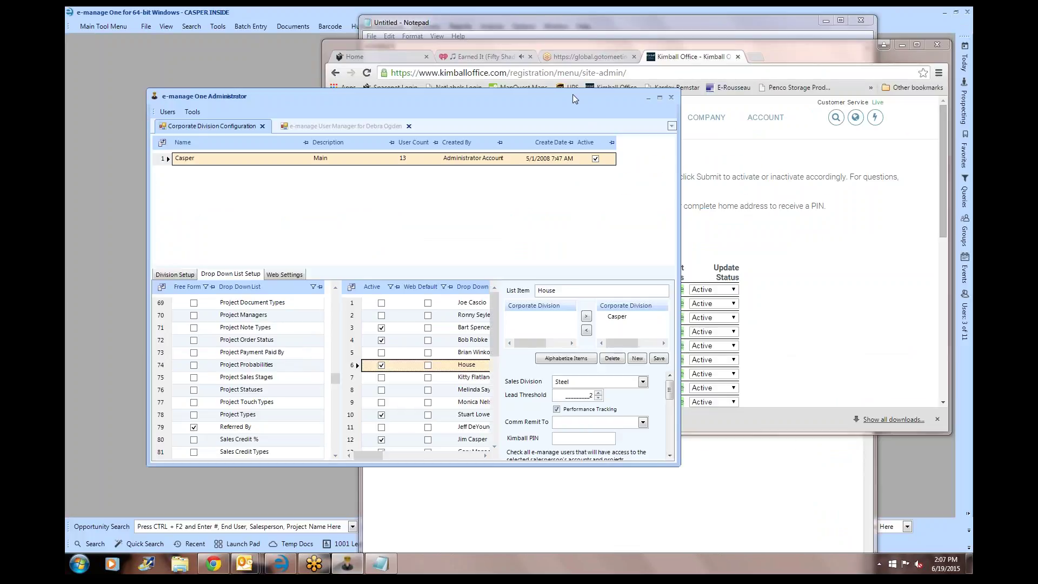
left_click_drag(572, 94, 434, 87)
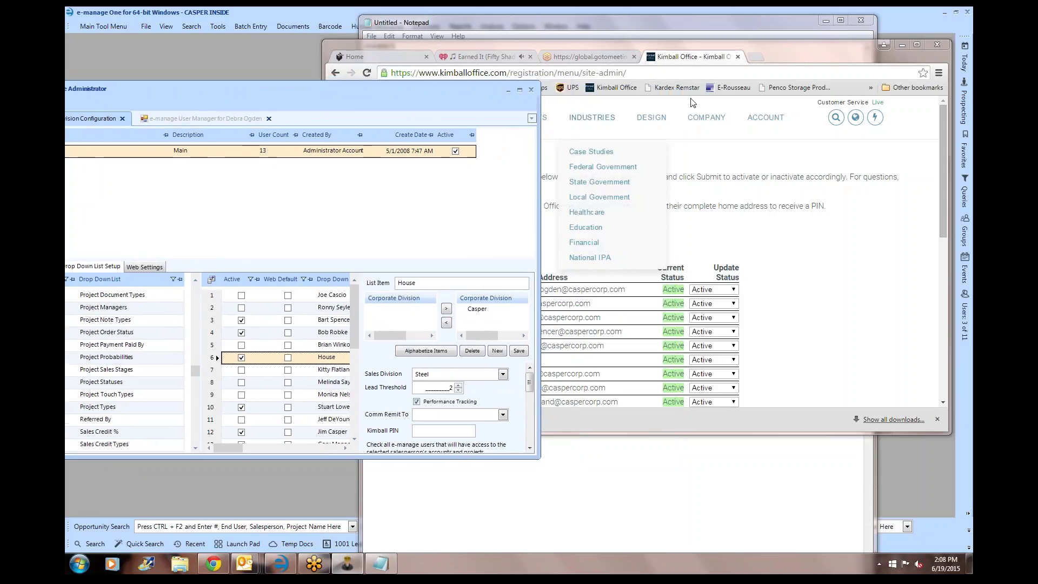
left_click_drag(952, 111, 756, 111)
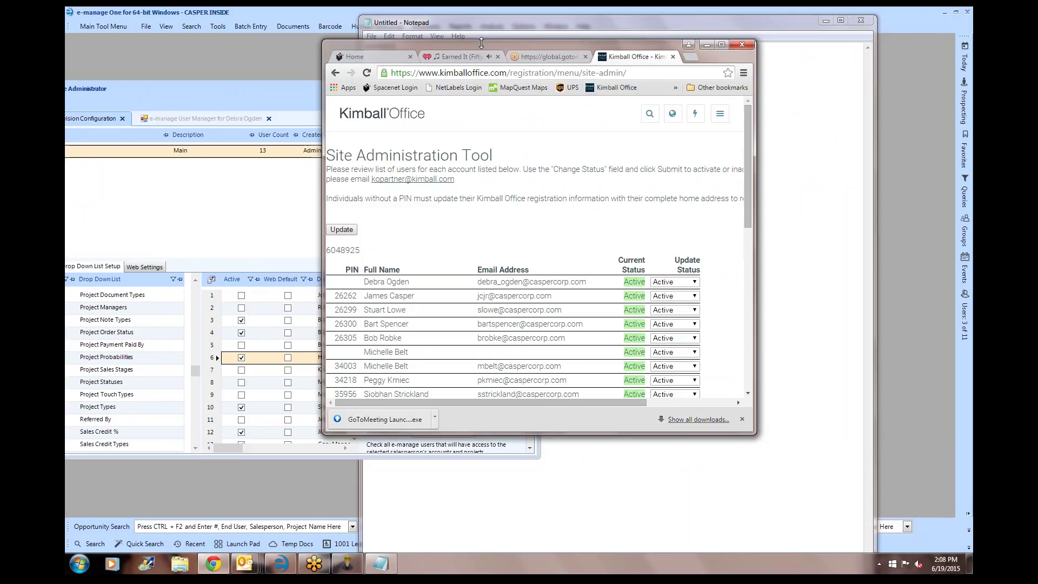
left_click_drag(481, 44, 704, 48)
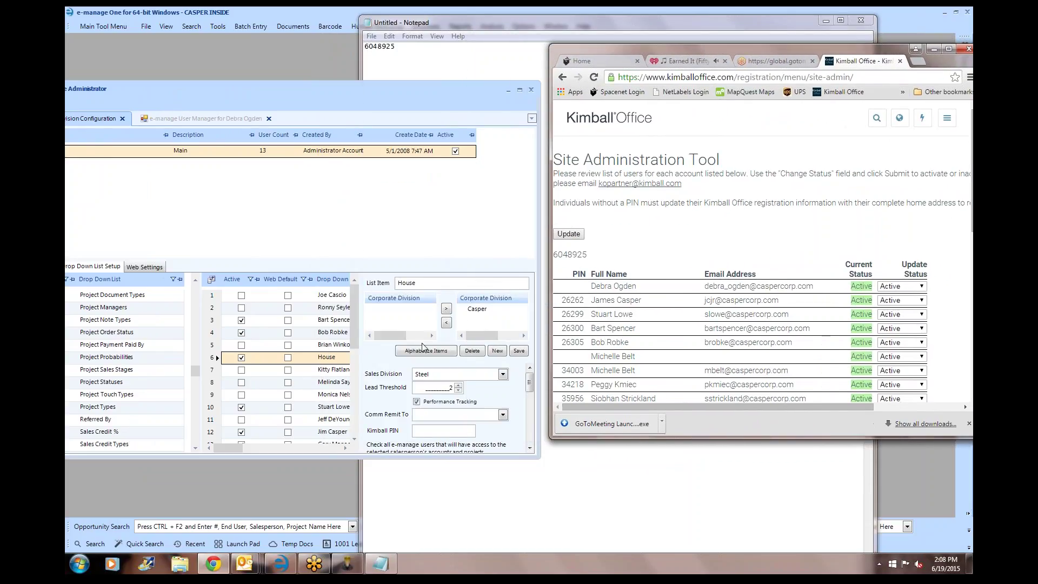
left_click(336, 322)
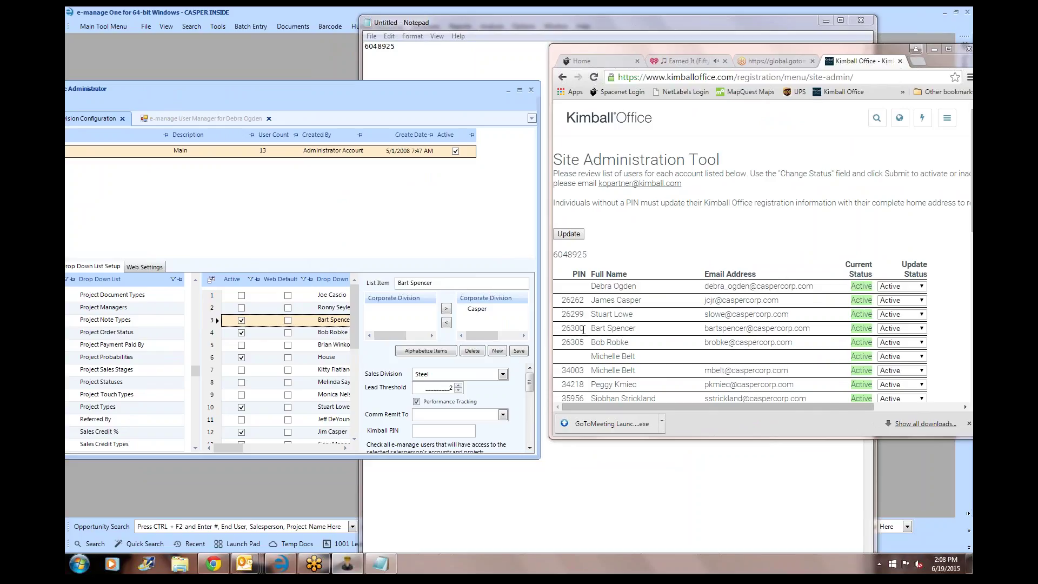
left_click(433, 431)
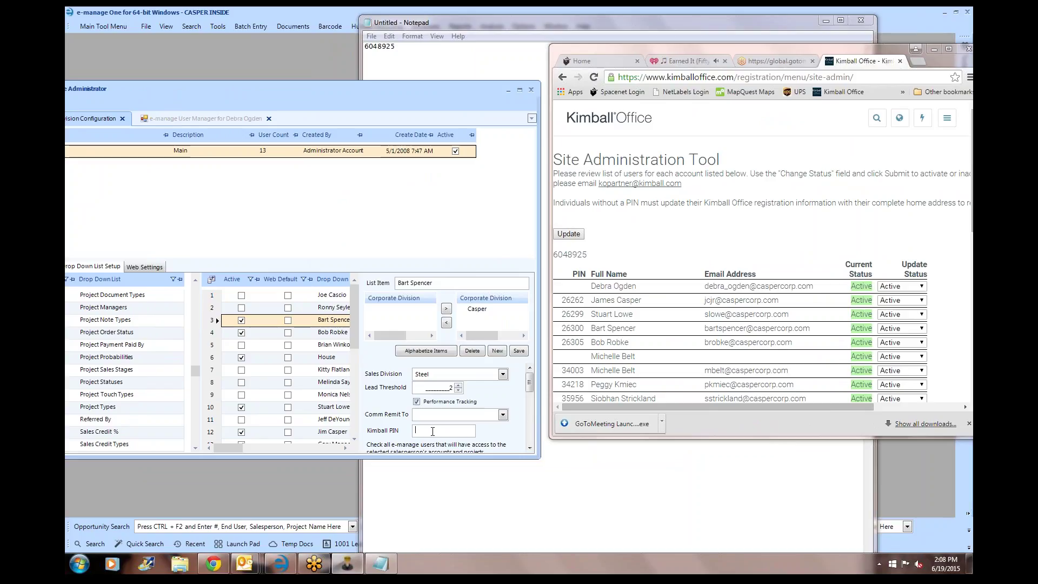
left_click(519, 351)
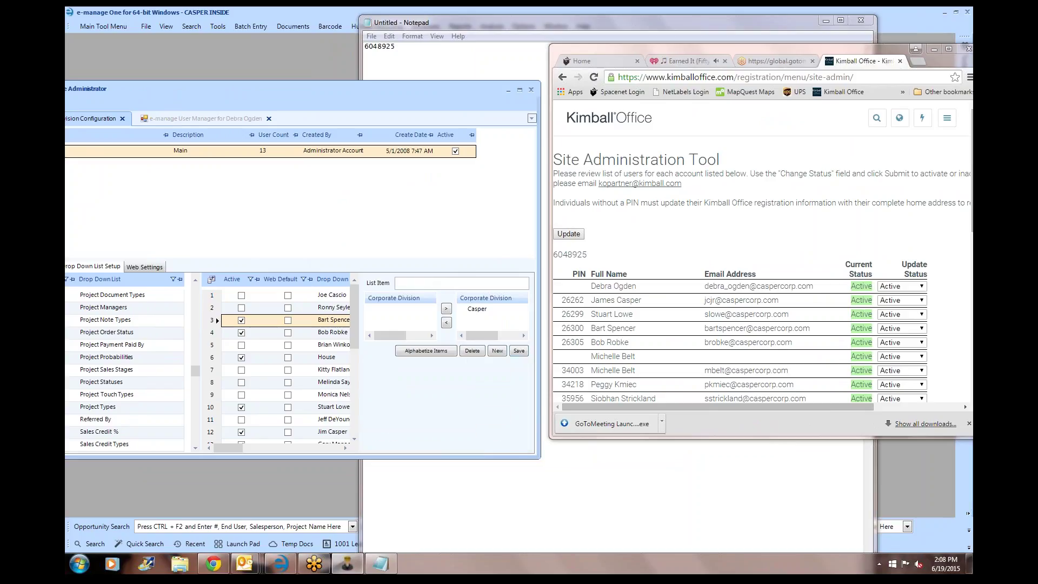
left_click(333, 332)
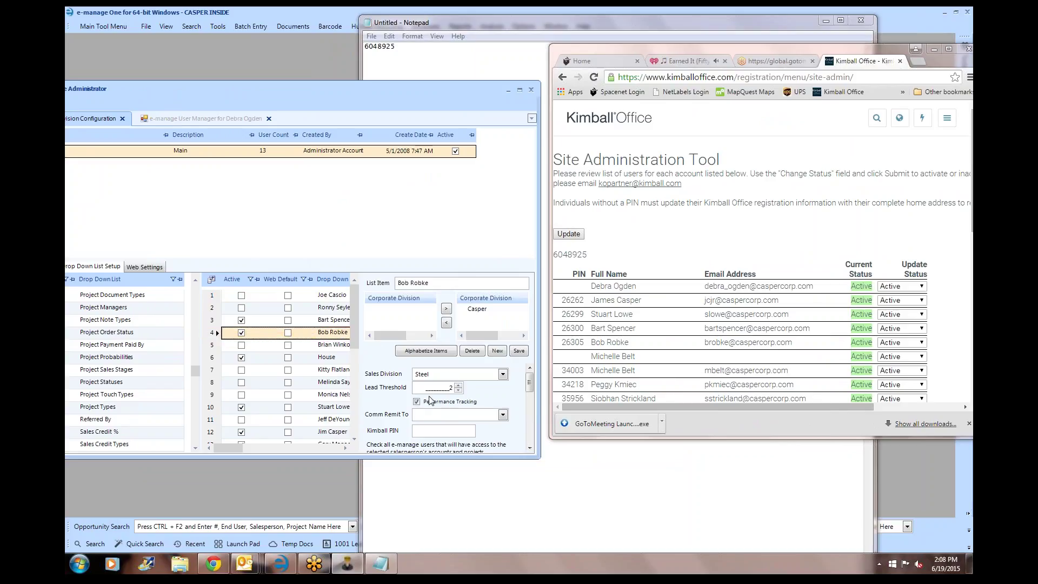
left_click(423, 430)
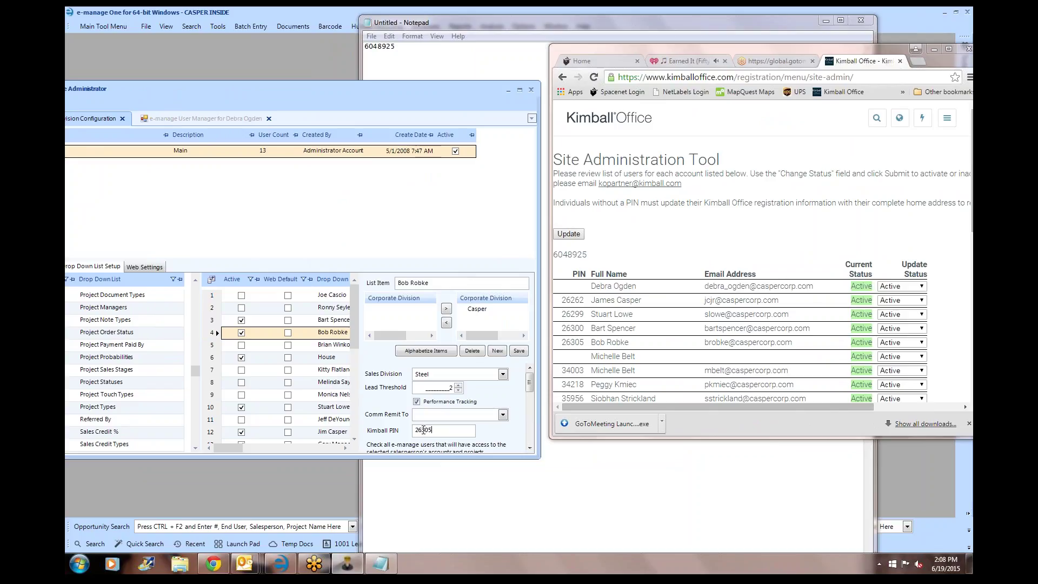
left_click(516, 351)
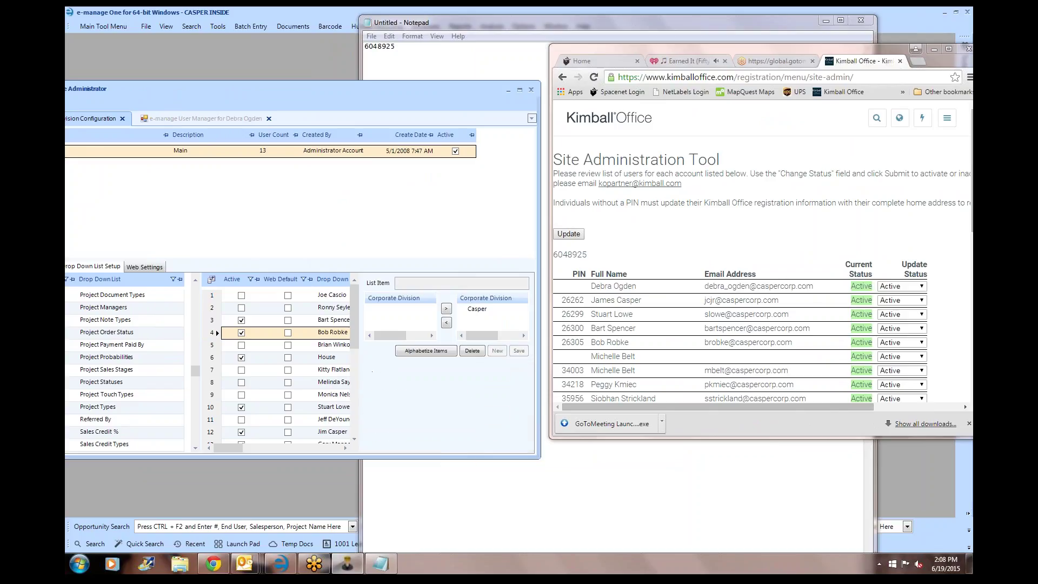
left_click(327, 357)
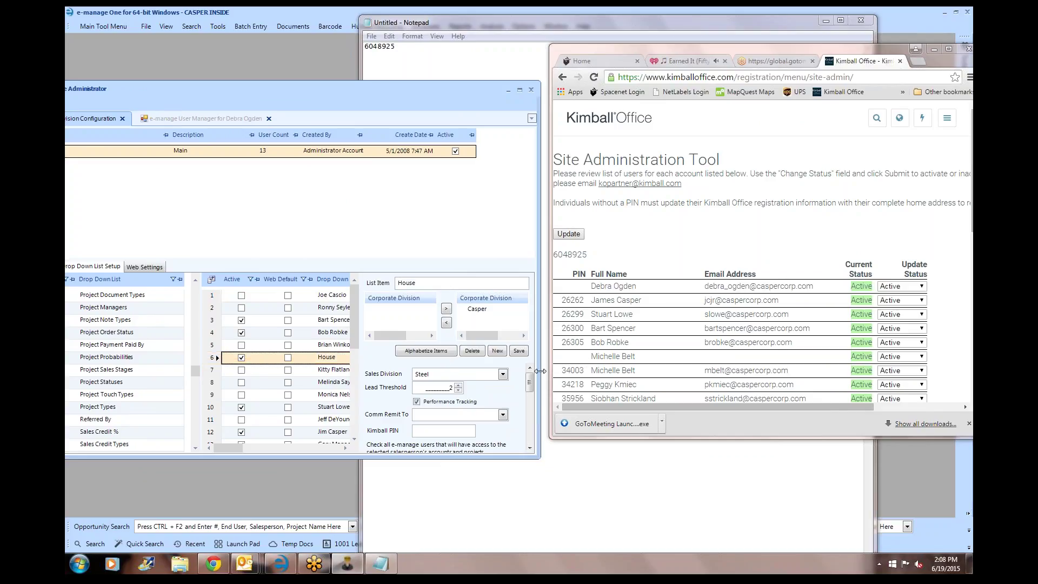
left_click(431, 429)
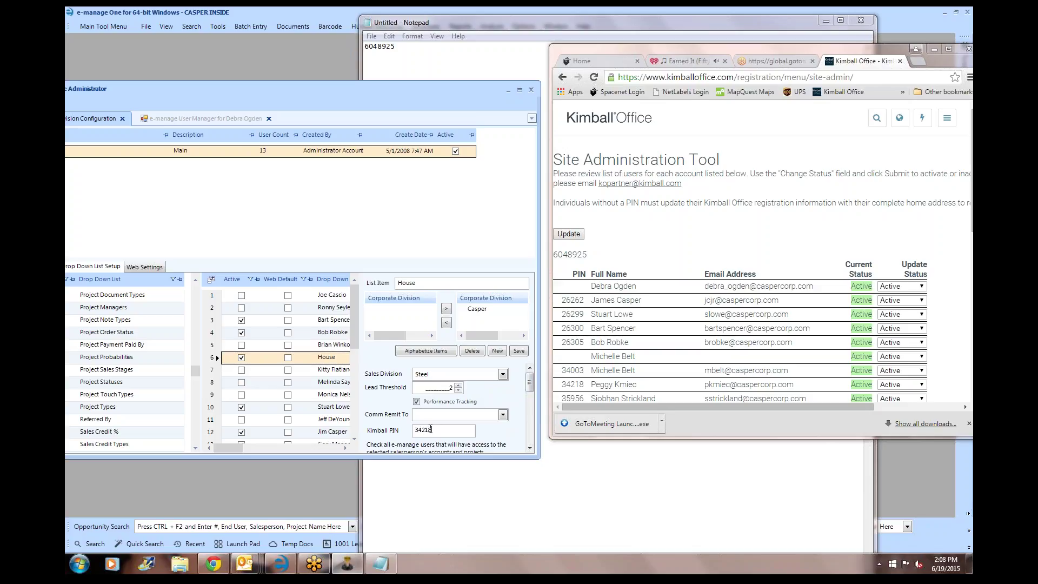
left_click(519, 351)
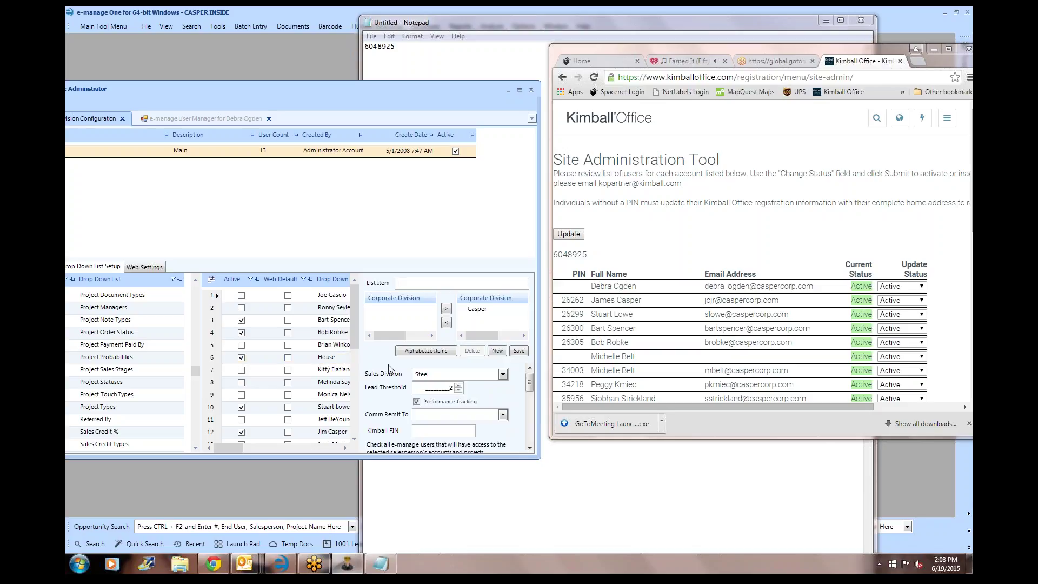
left_click(325, 409)
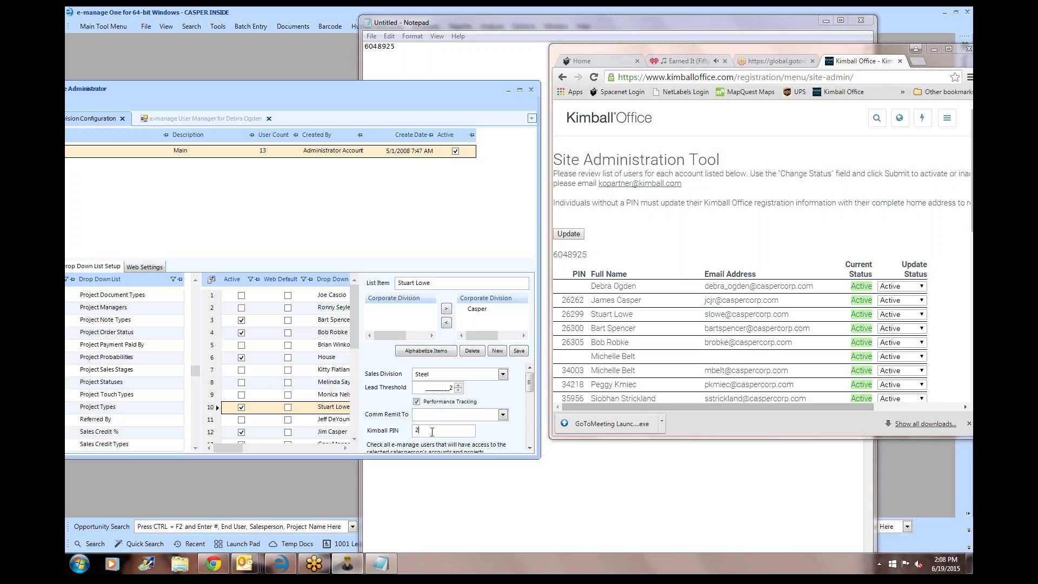
left_click(432, 431)
left_click(518, 351)
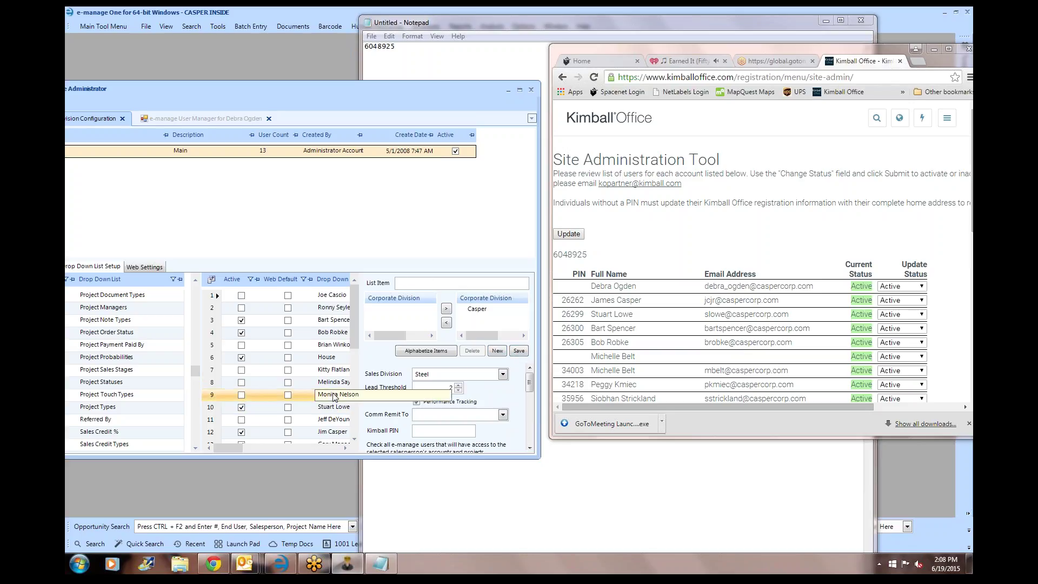
left_click(244, 432)
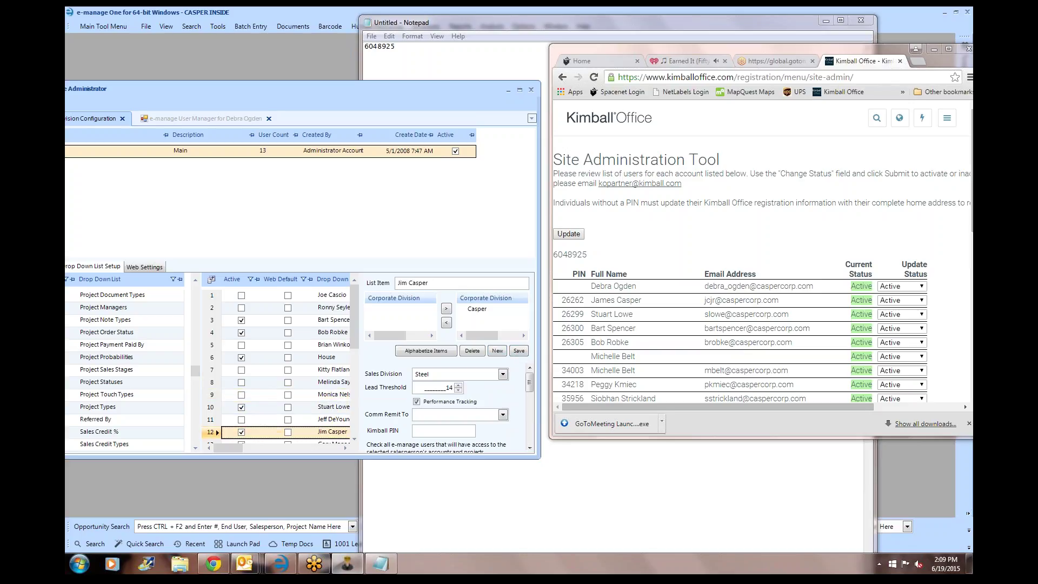
left_click(434, 429)
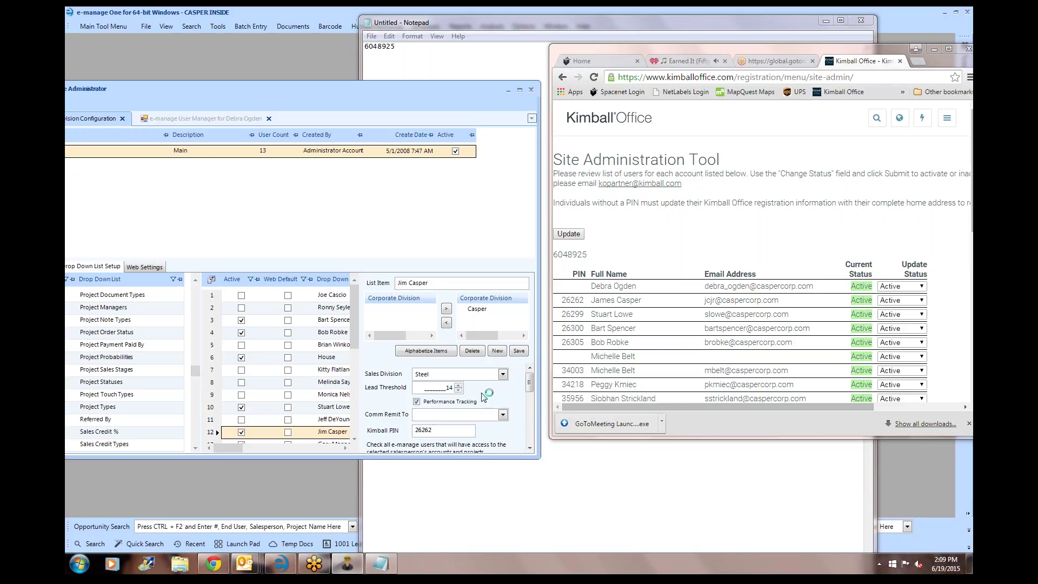
left_click(518, 352)
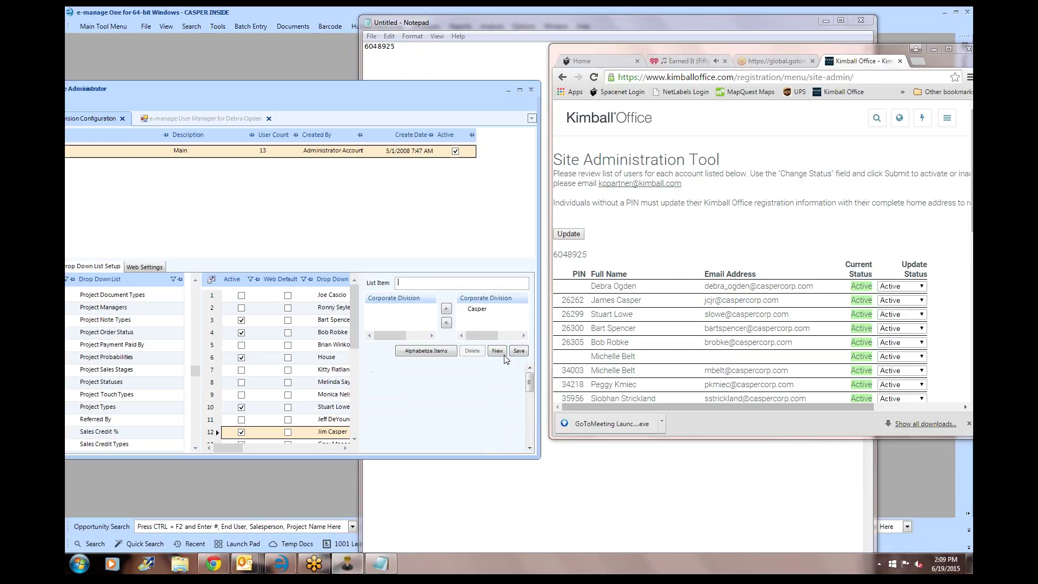
- Scroll the salesperson list and open another salesperson's entry
left_click_drag(352, 338, 352, 367)
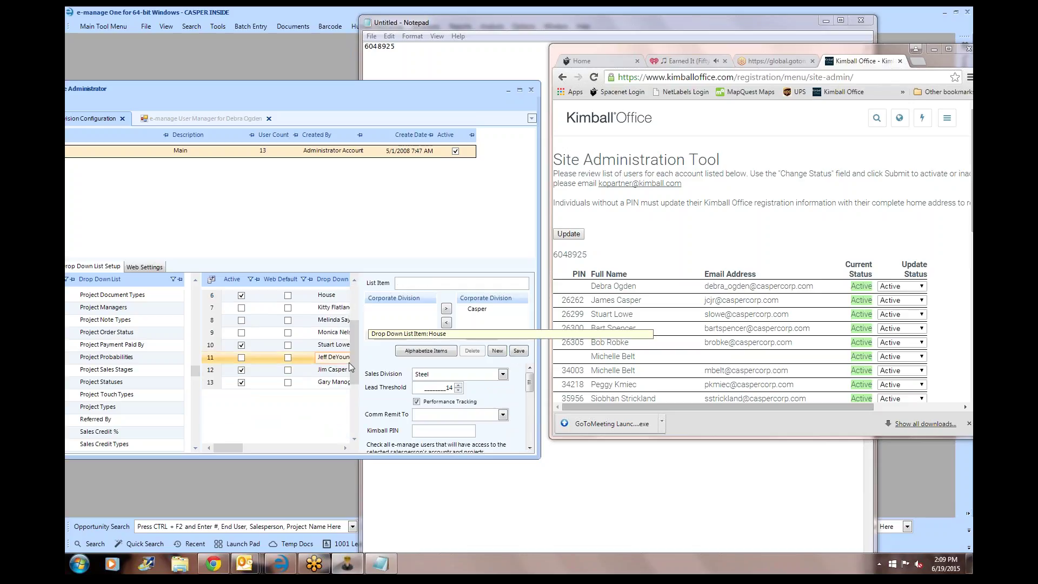
left_click(325, 345)
left_click(324, 369)
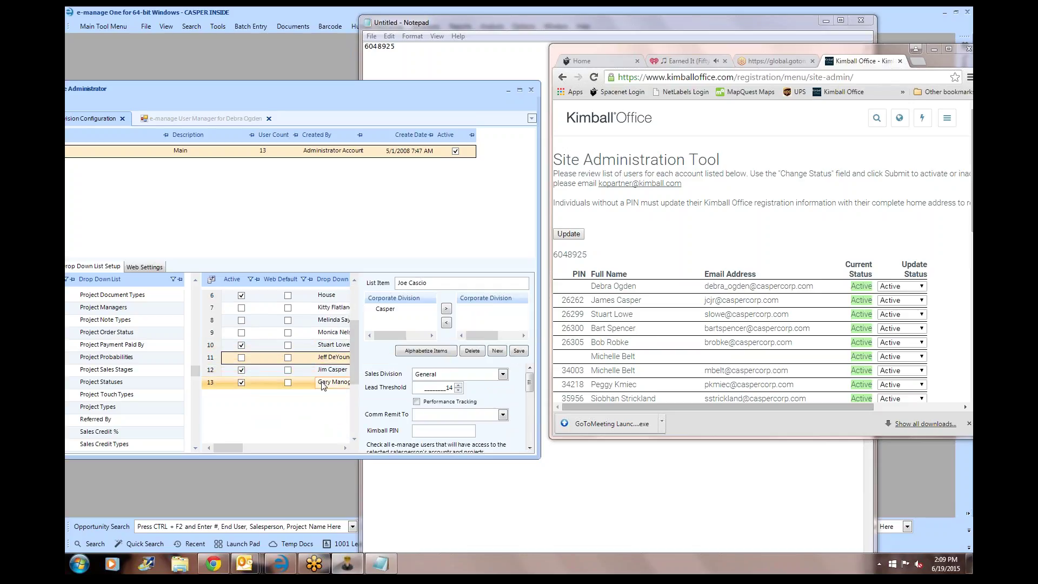
left_click(324, 382)
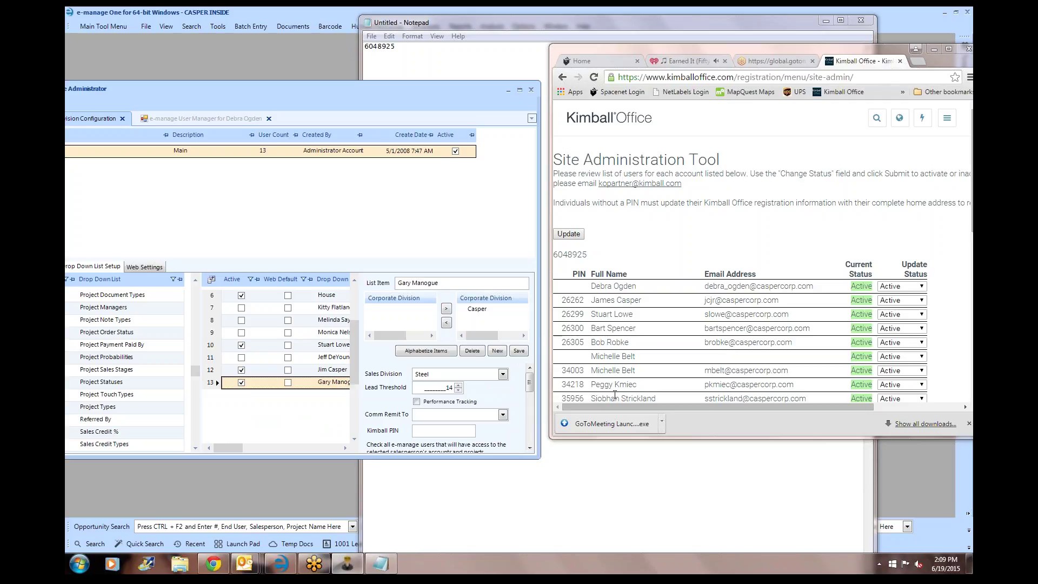
scroll(622, 378, "down", 2)
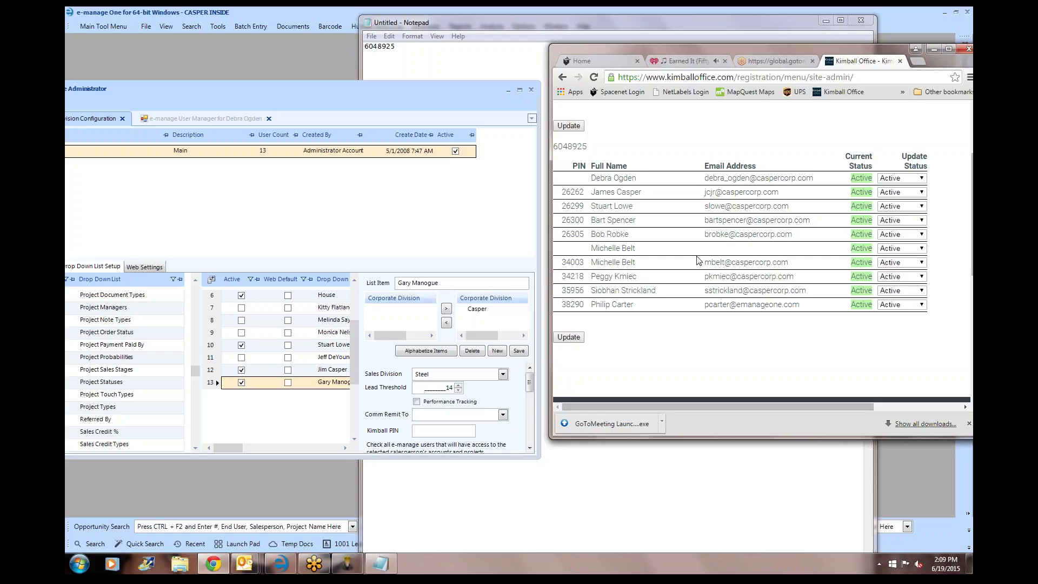
scroll(697, 261, "up", 1)
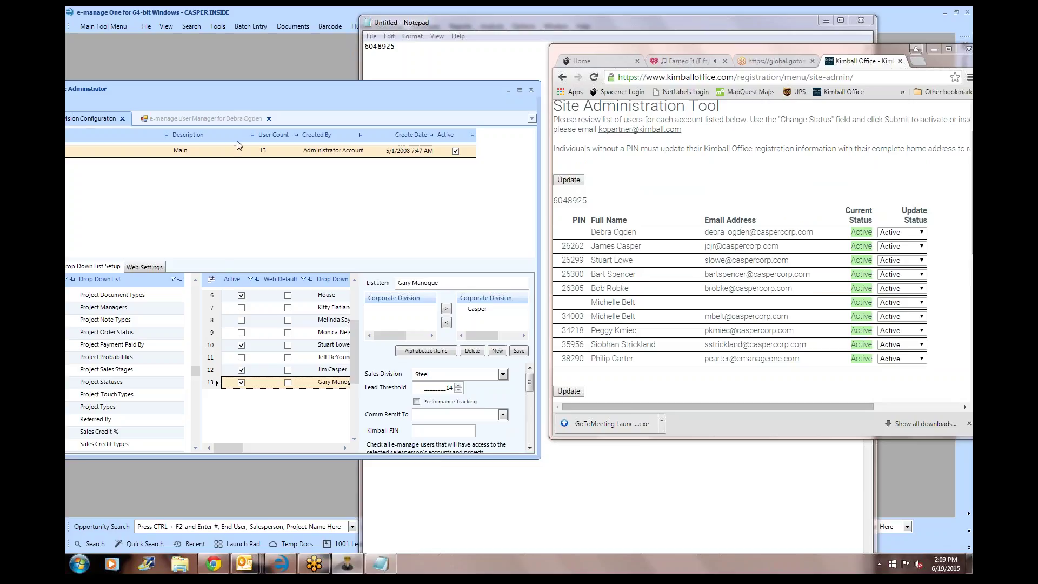
left_click_drag(239, 85, 449, 79)
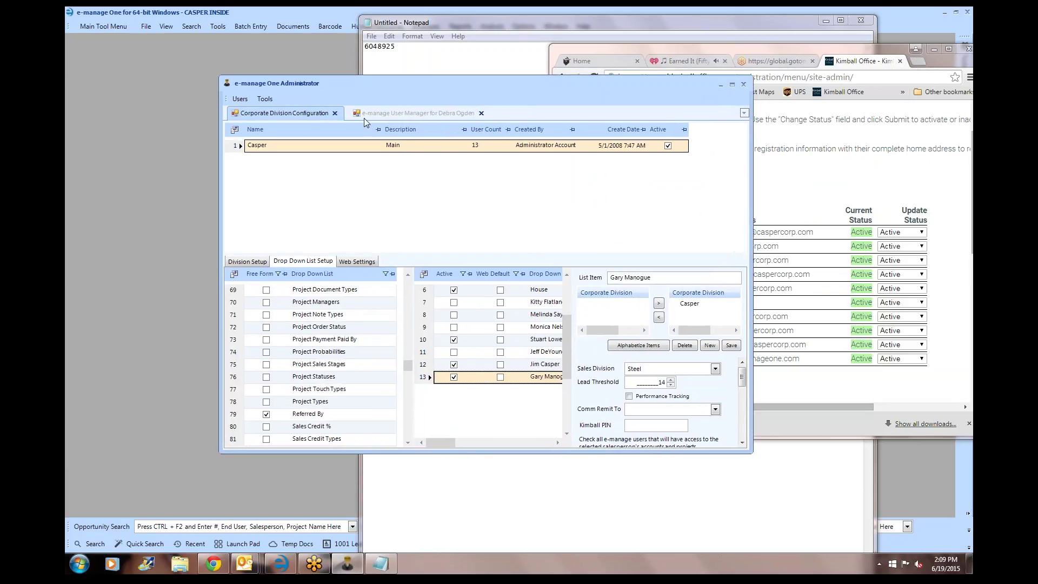
left_click(254, 262)
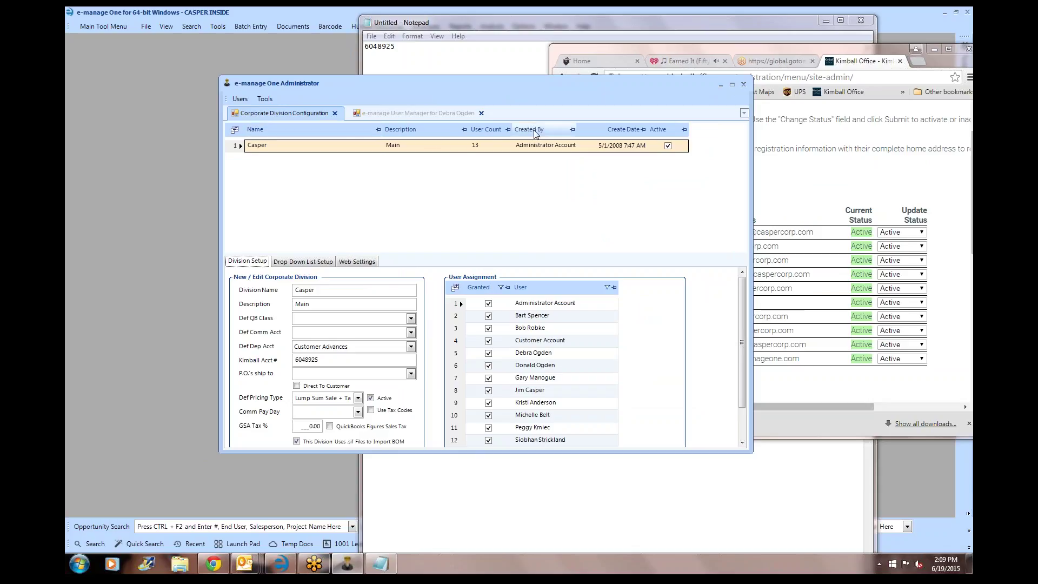
left_click(743, 89)
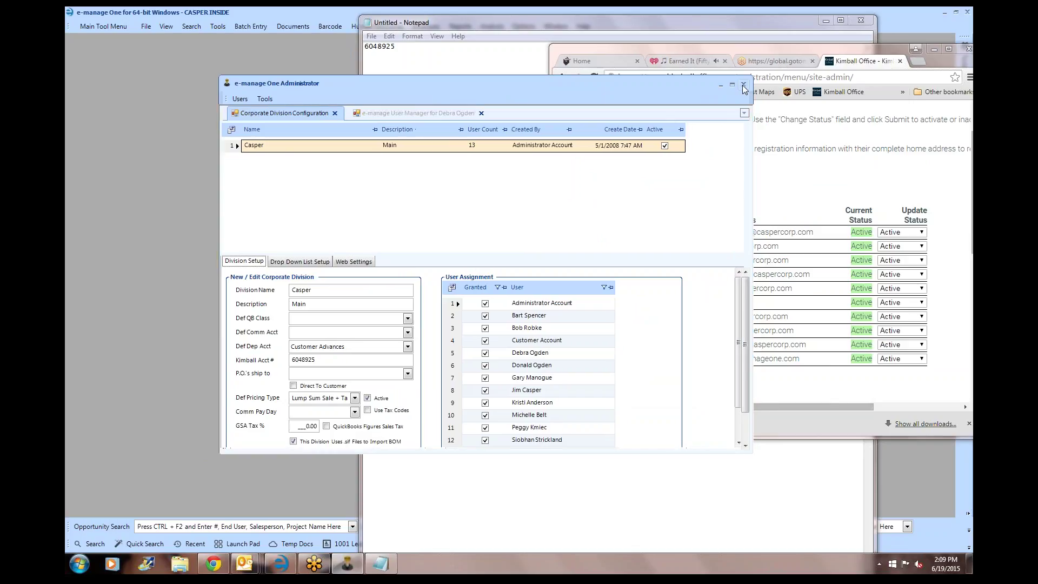
- Open OFDA Settings and choose the vendor Kimball Office - Corporate Office
left_click(218, 26)
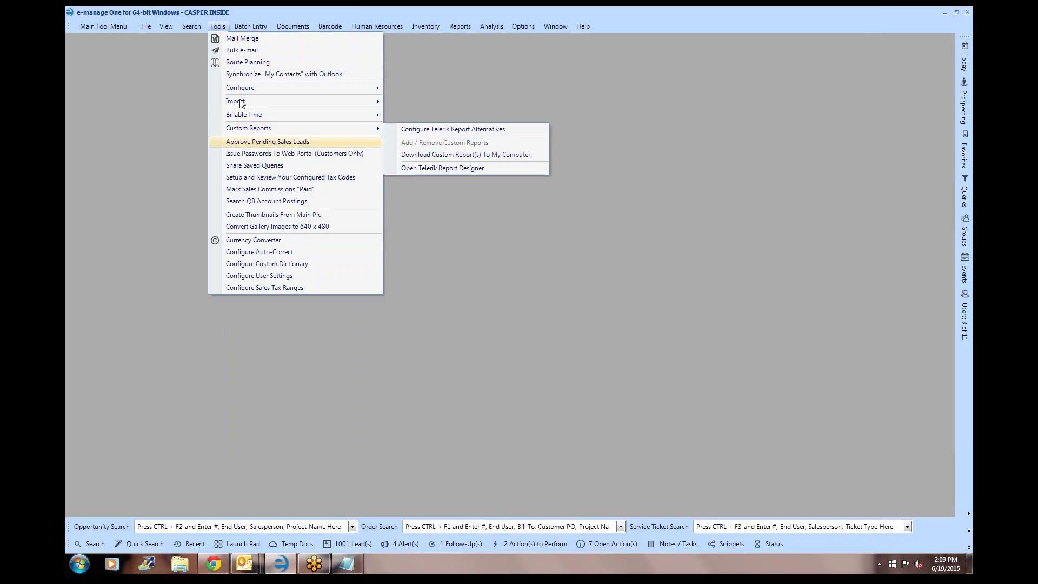
mouse_move(235, 90)
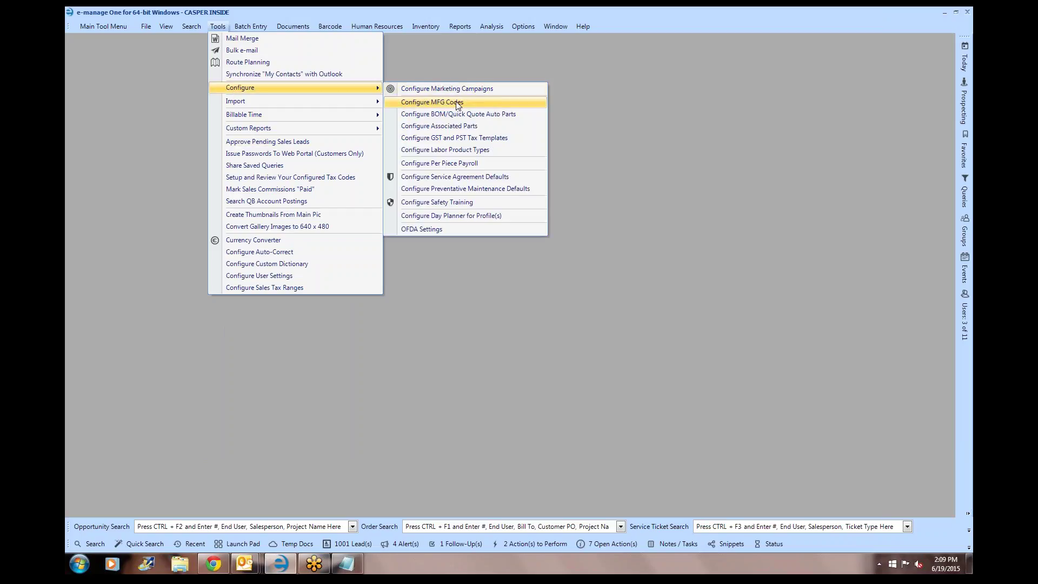
left_click(436, 232)
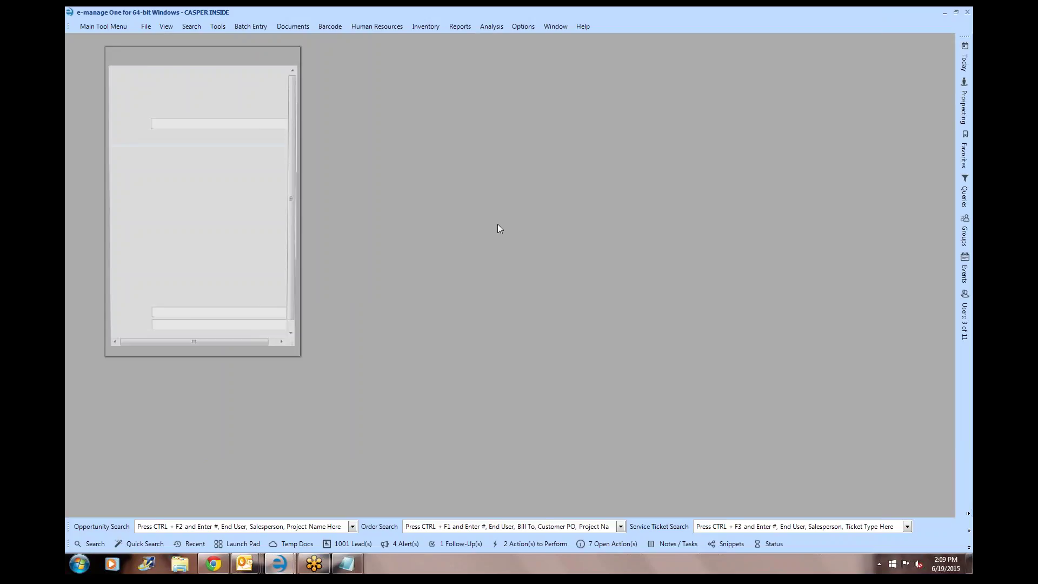
type("kimball")
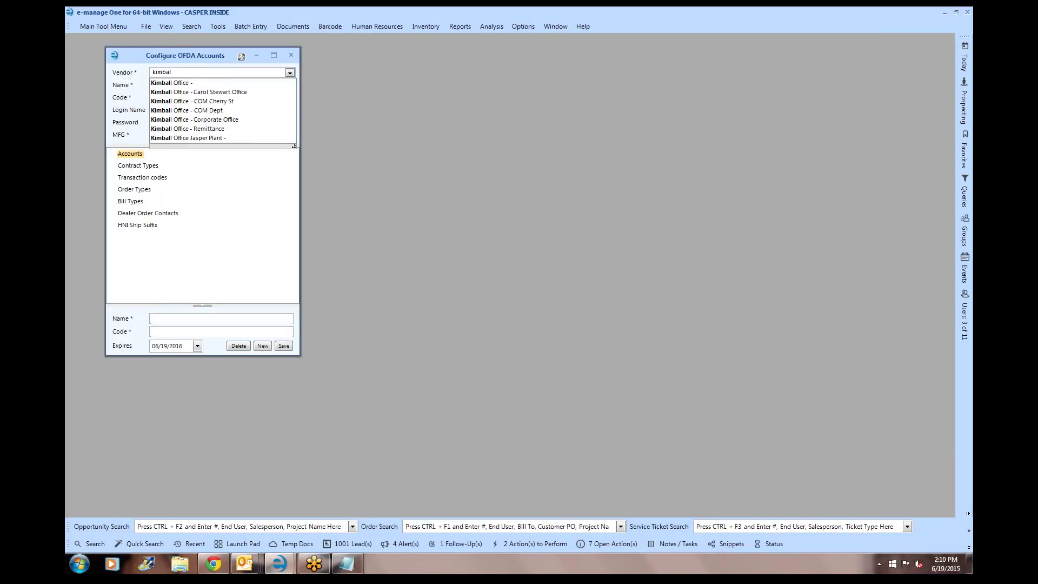
left_click(188, 84)
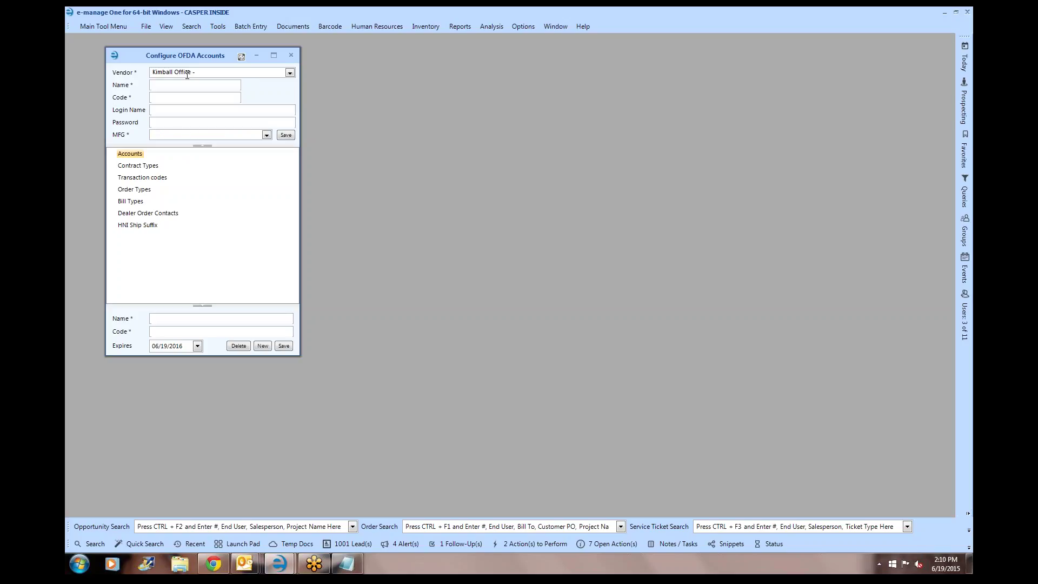
left_click(174, 86)
left_click(290, 73)
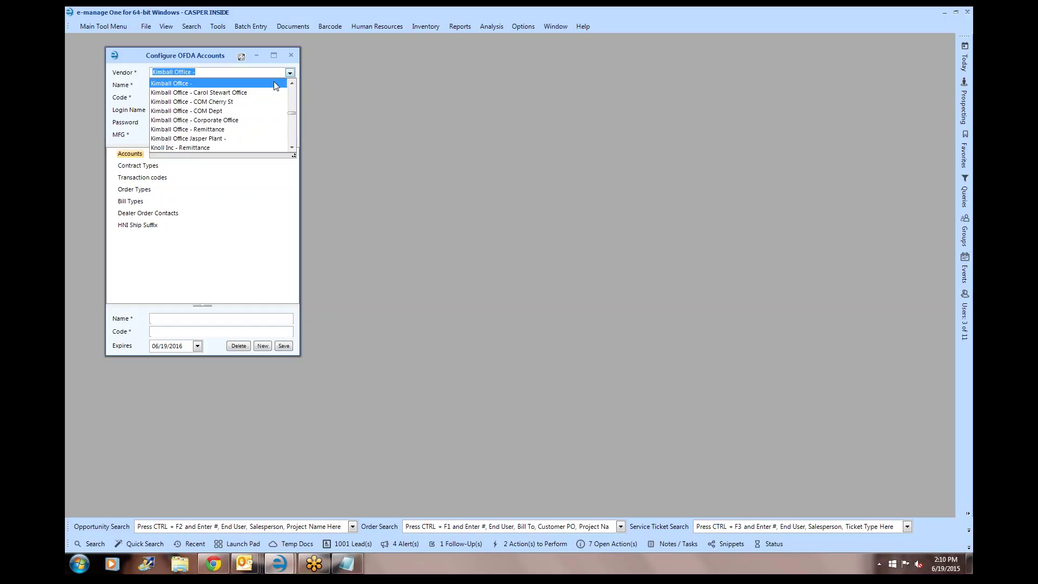
left_click(215, 120)
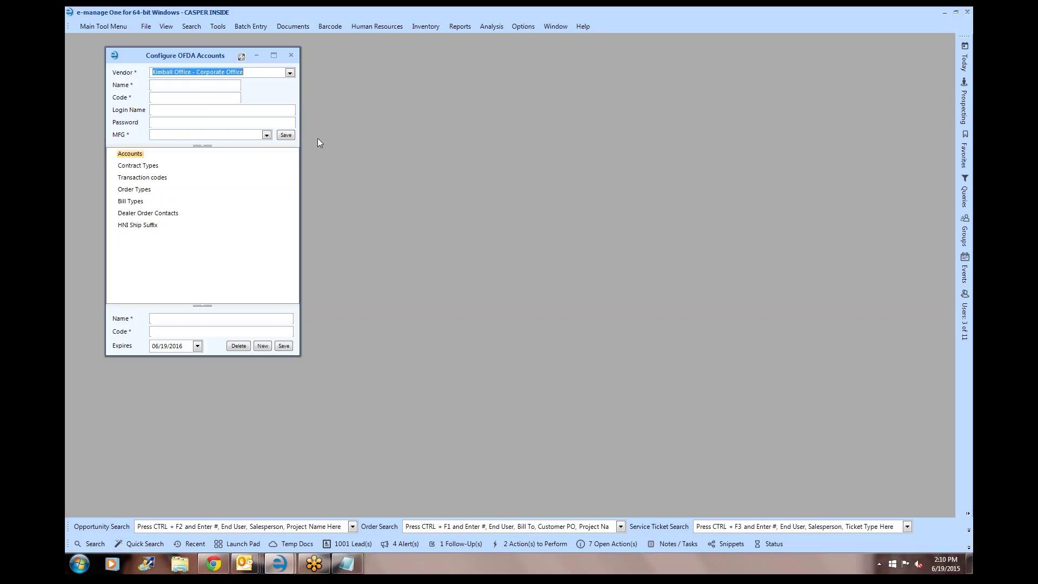
- Enter name and code KIMBALL and set the manufacturer to Kimball Office
left_click(169, 85)
type("KIMBALL")
key("Tab")
type("KIMBAL")
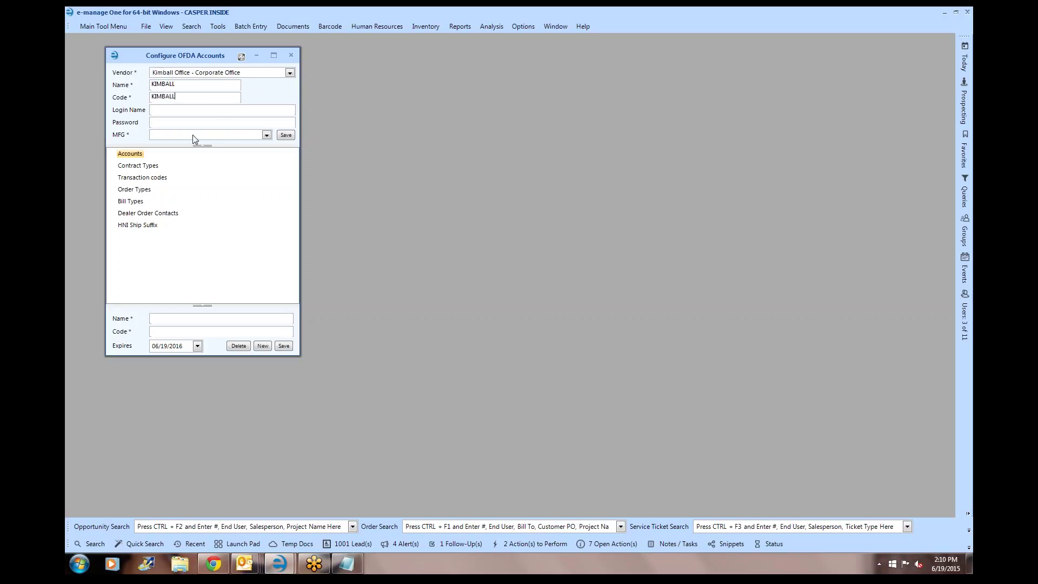
left_click(193, 135)
left_click(185, 173)
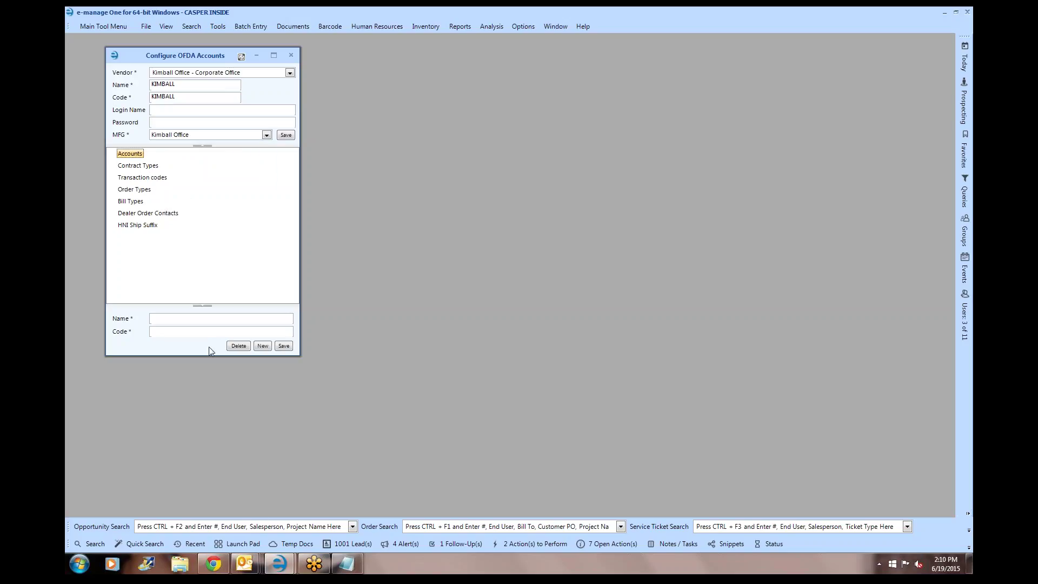
left_click(357, 566)
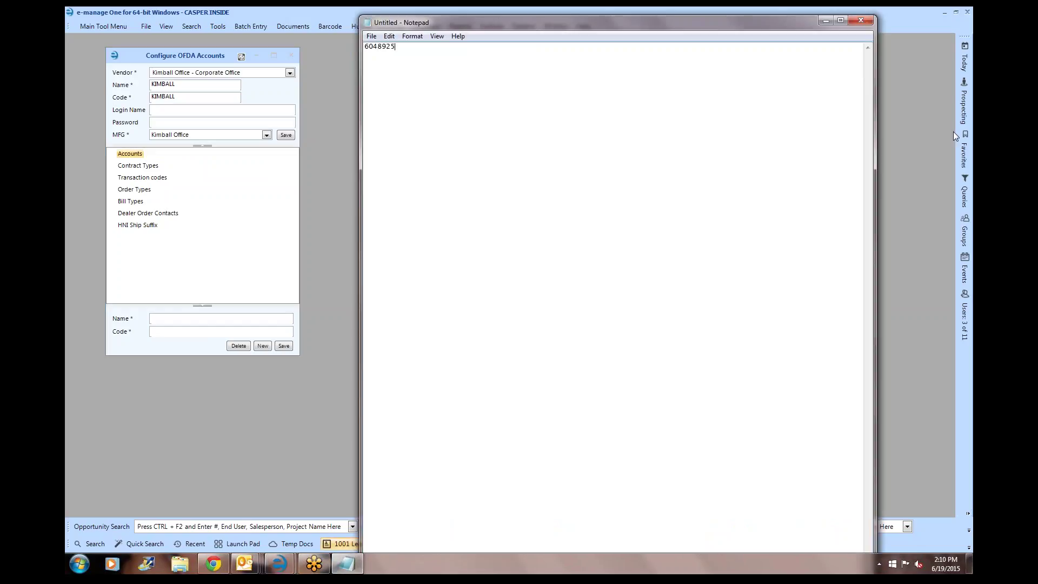
- Add a 'Main Account' OFDA account entry with code MAIN001 and save it
key("ctrl+a")
left_click(163, 317)
type("mAIN aCCOU")
key("ctrl+a")
key("BackSpace")
type("Main")
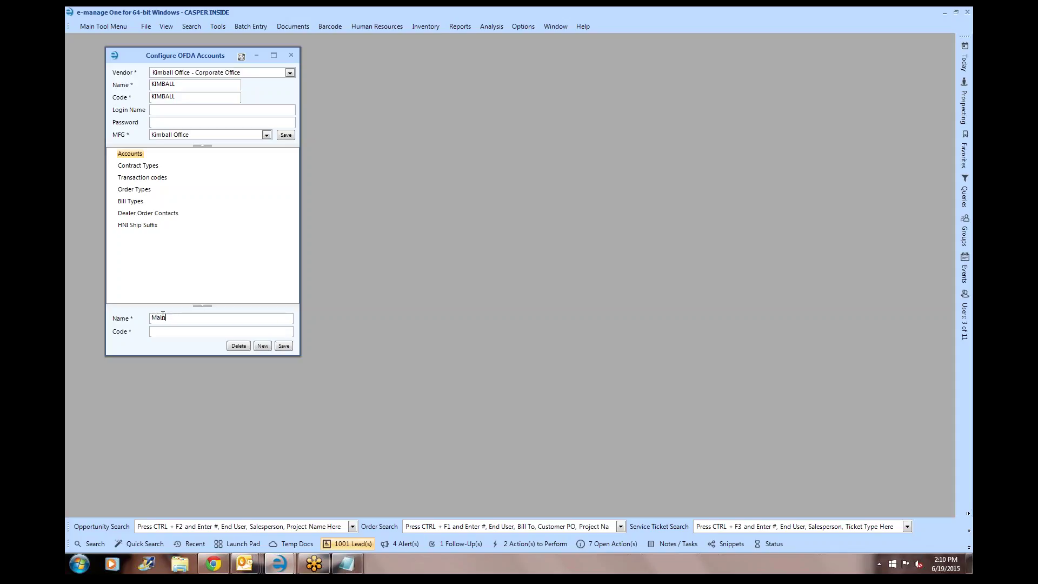
type(" Account")
key("Tab")
type("MAIN001")
left_click(284, 346)
- Look into the Contract Types section, then start a new Transaction codes entry
left_click(120, 166)
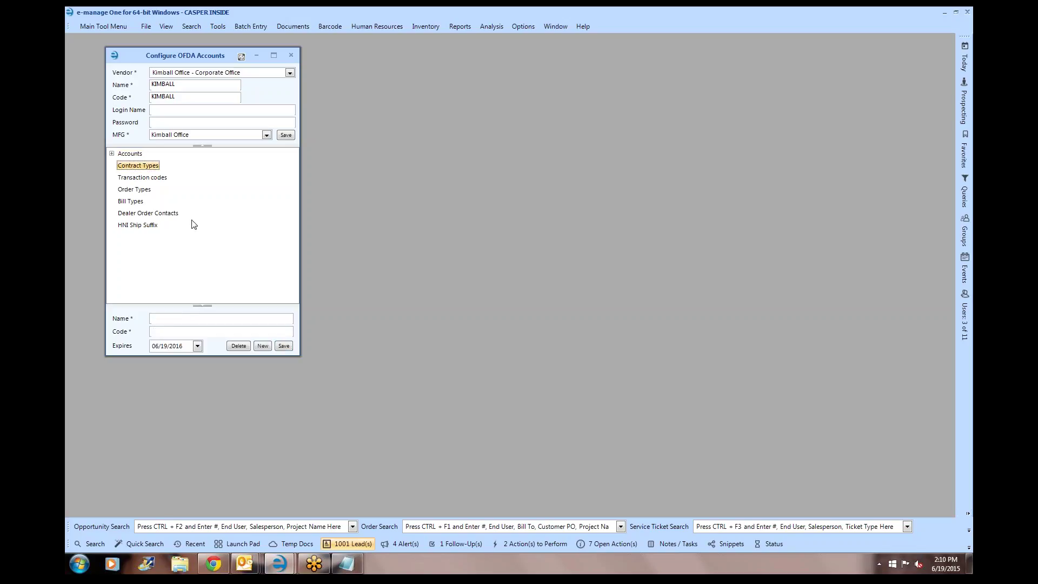
left_click(191, 319)
left_click(162, 179)
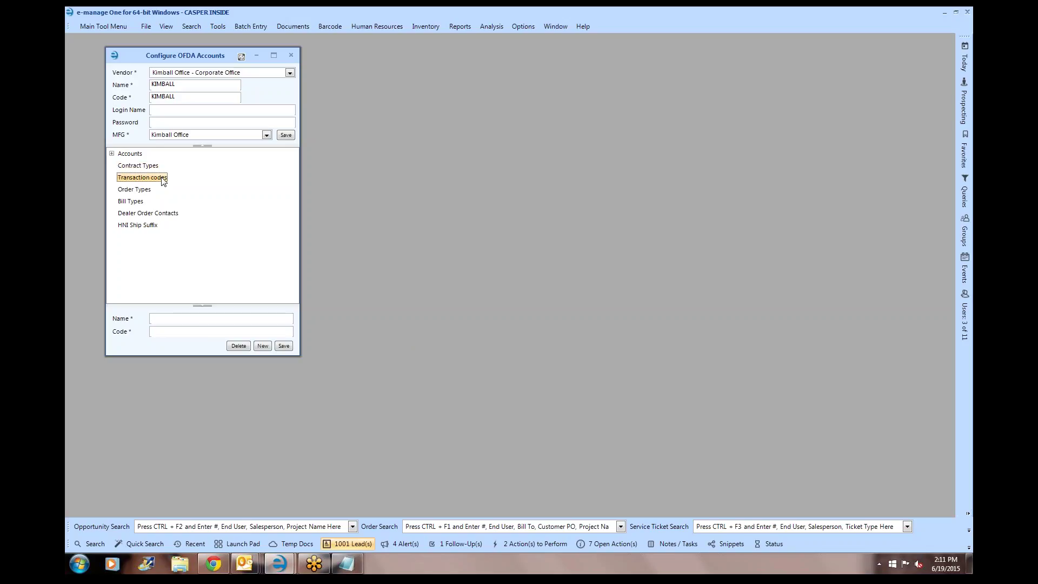
left_click(161, 320)
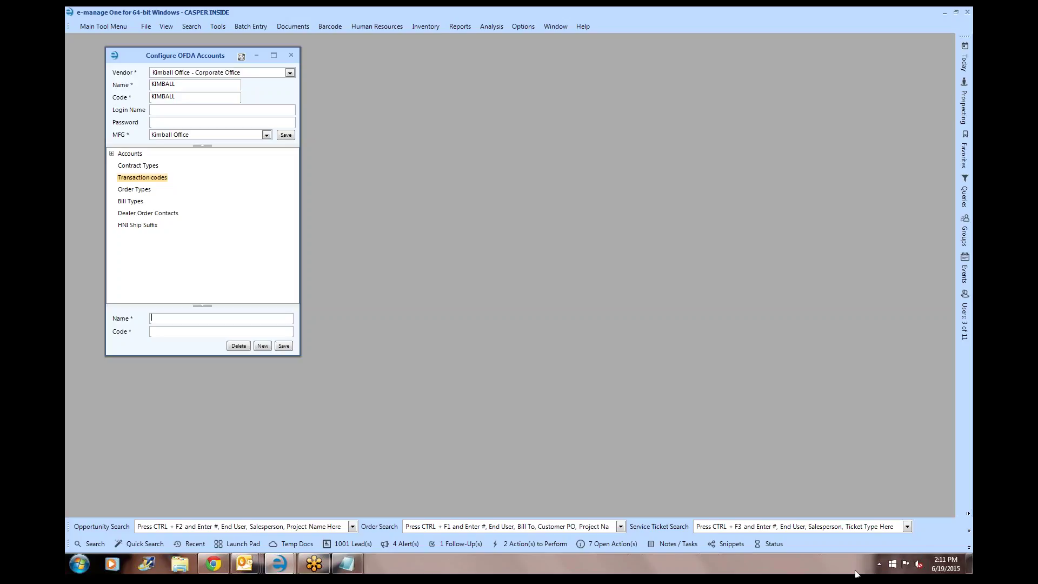
- Add the New Order and Change Order order types, saving each one
left_click(134, 190)
left_click(189, 317)
type("N")
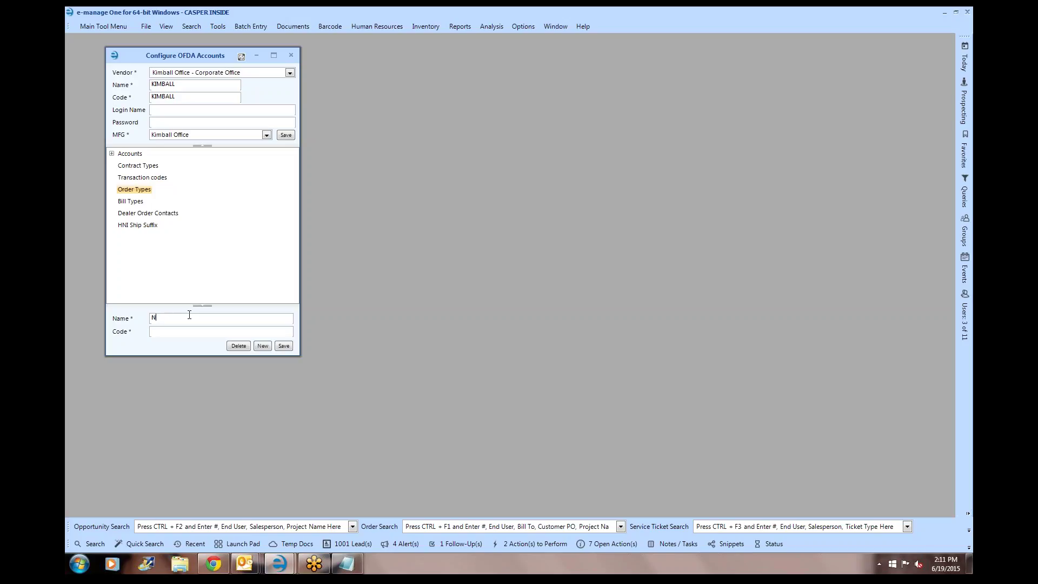
type("ew o")
key("BackSpace")
type("O")
type("New")
left_click(283, 346)
type("Change")
left_click(283, 346)
- Add the Dealer Bill and Direct Bill bill types, saving each one
left_click(134, 203)
left_click(188, 318)
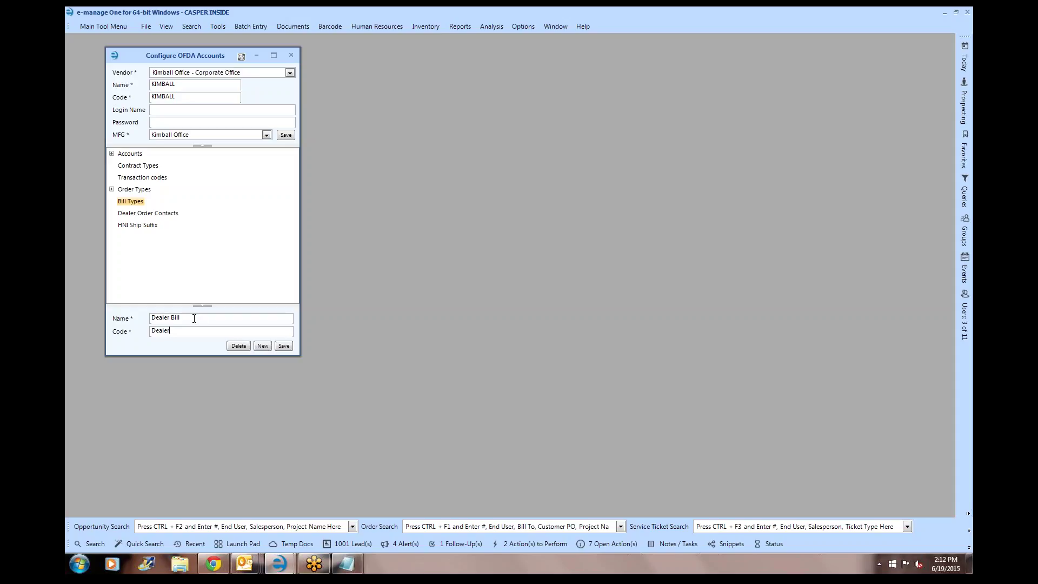
left_click(281, 348)
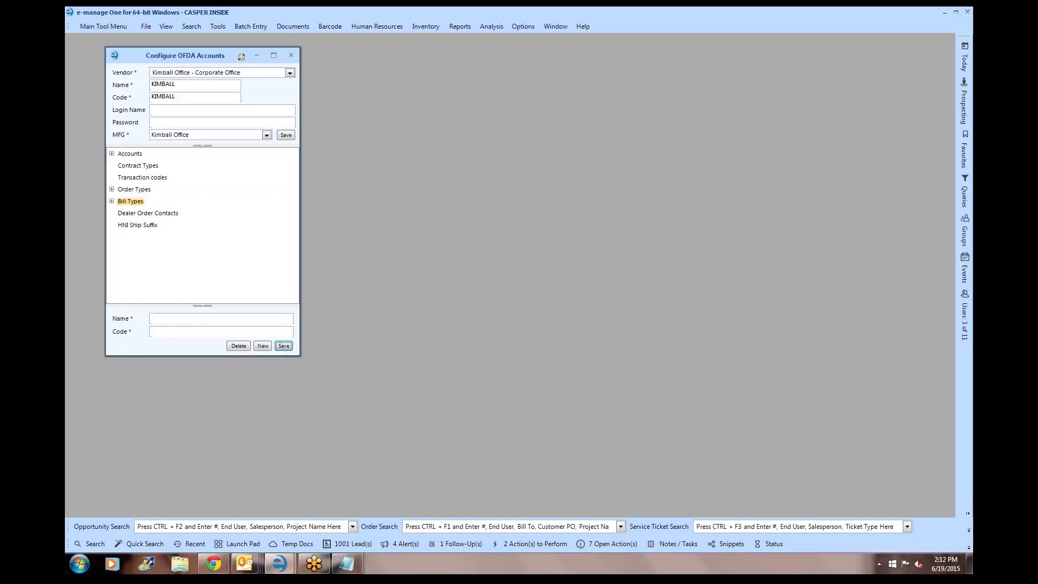
left_click(163, 320)
type("Direct bill")
type("D")
type("irect")
key("BackSpace")
type("B")
left_click(284, 347)
left_click(125, 179)
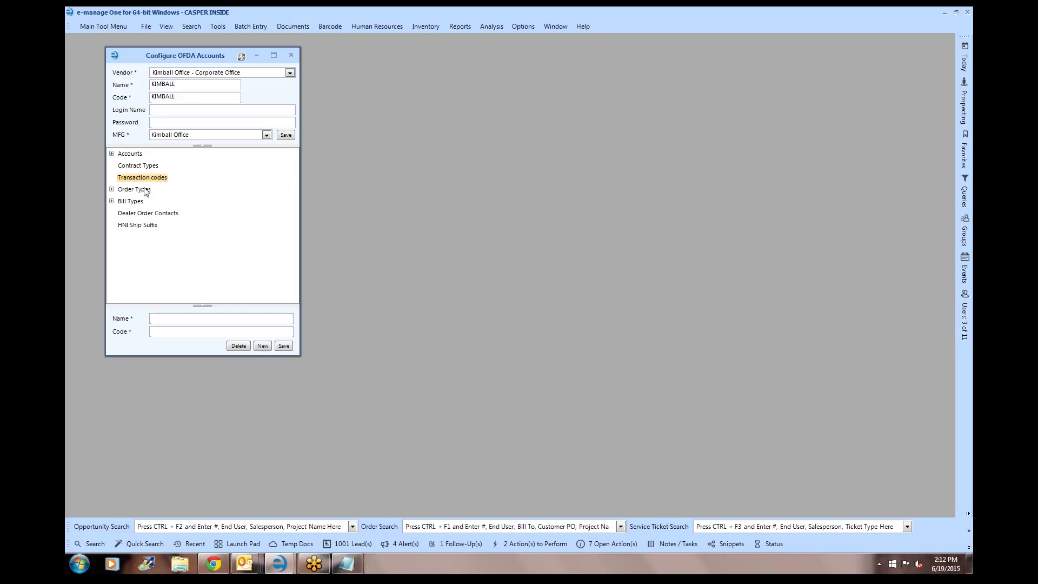
- Add transaction codes Change Order (code Chang) and New Order (code NEW)
left_click(189, 321)
type("Change Order")
key("Tab")
type("Chang")
left_click(284, 346)
left_click(160, 320)
type("New Order")
key("Tab")
type("NEW")
left_click(284, 346)
- Rename the New Order order type to 'Mock U' and Change Order to 'Standard Order'
left_click(112, 189)
left_click(150, 201)
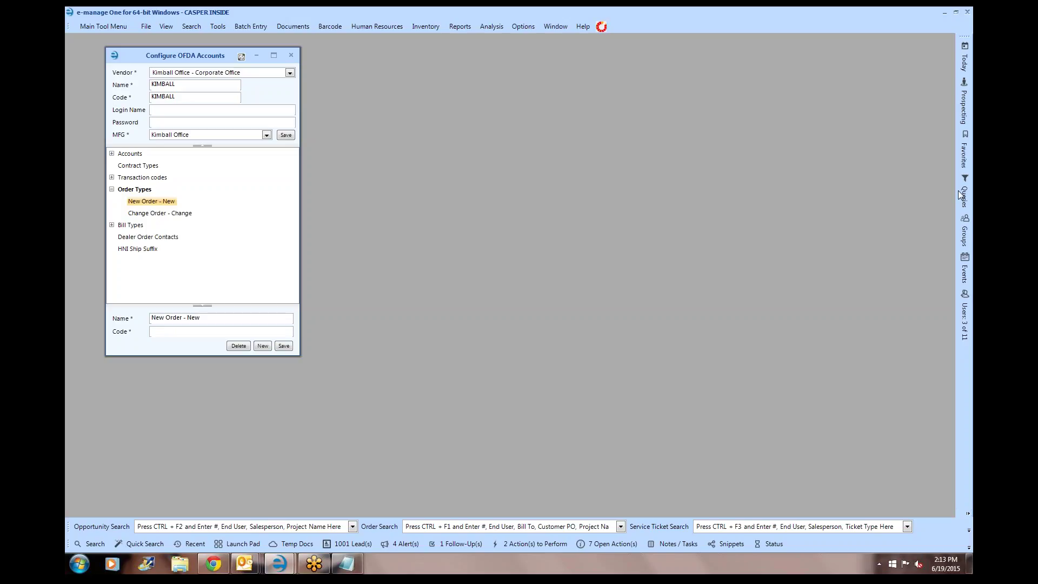
left_click_drag(201, 318, 144, 318)
type("Mock")
type(" U")
type("MockU")
left_click(282, 347)
left_click(130, 189)
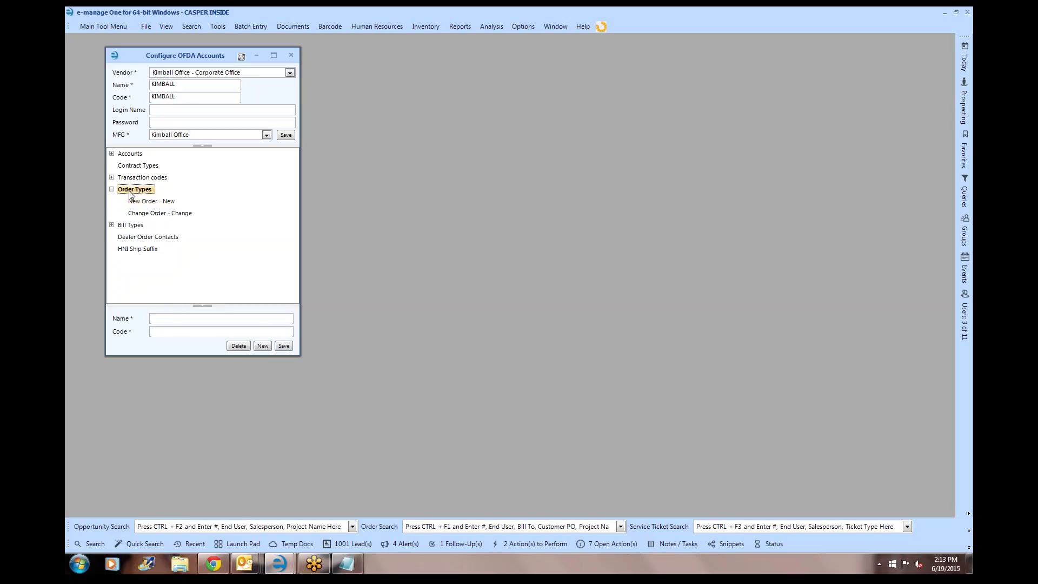
left_click(146, 215)
left_click_drag(227, 318, 97, 314)
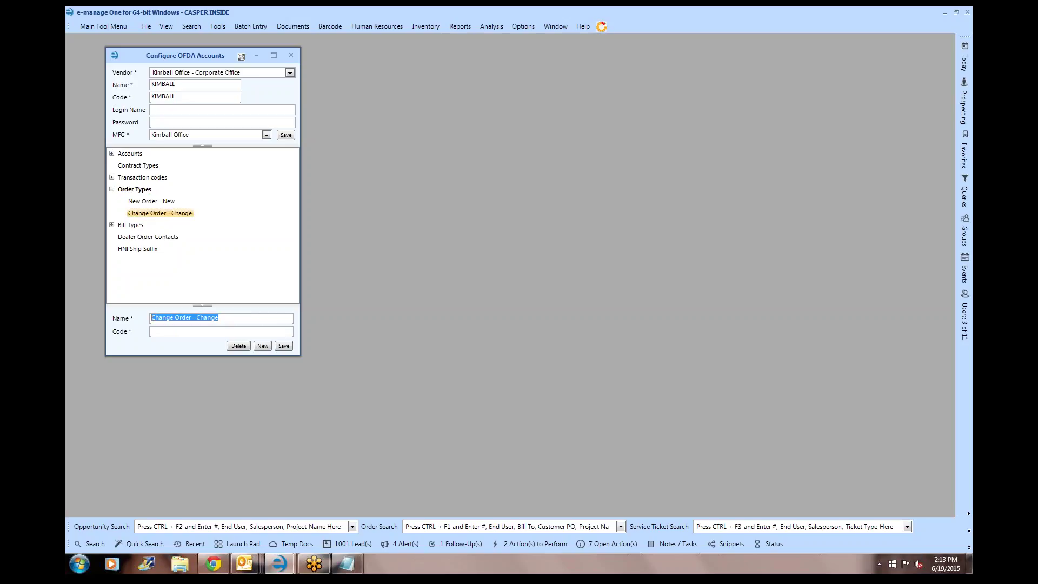
type("S")
type("tandard Ord")
type("Standard")
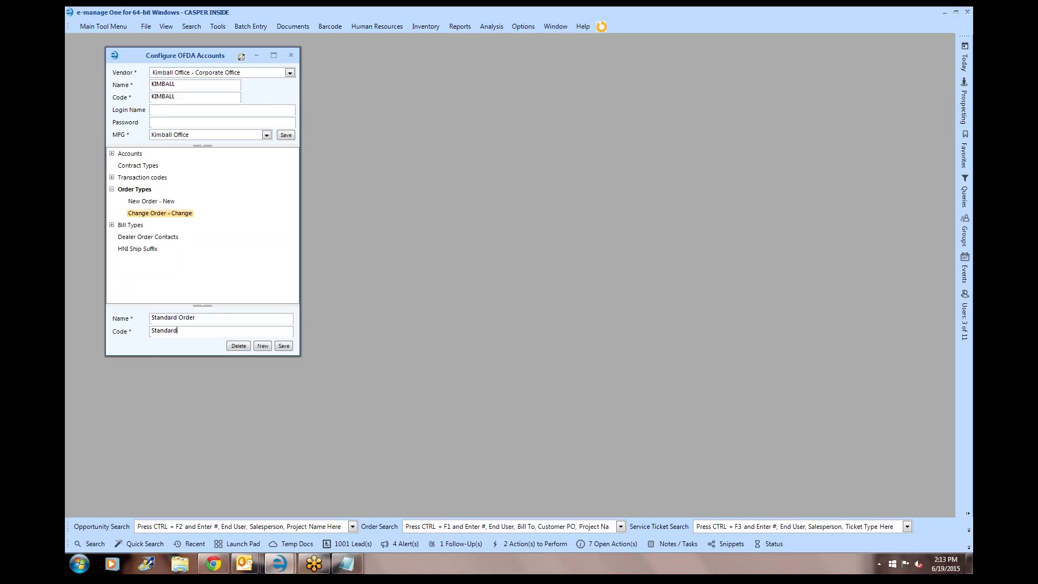
left_click(284, 346)
- Add a Part Or Replacement order type with code PartOrReplacement
left_click(132, 190)
left_click(168, 318)
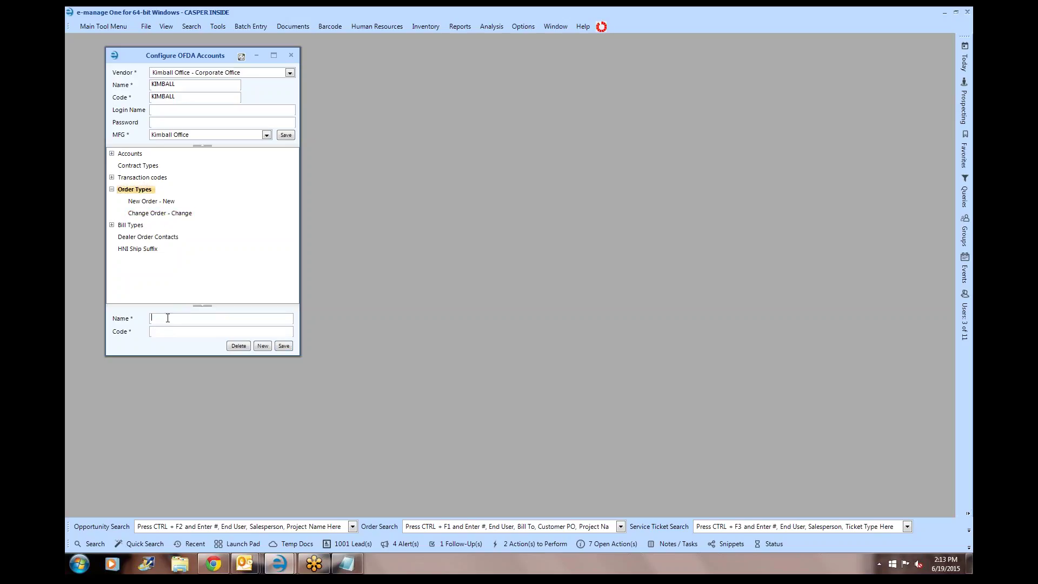
type("Part Cr ReplacementPartOrReplacement")
left_click(289, 347)
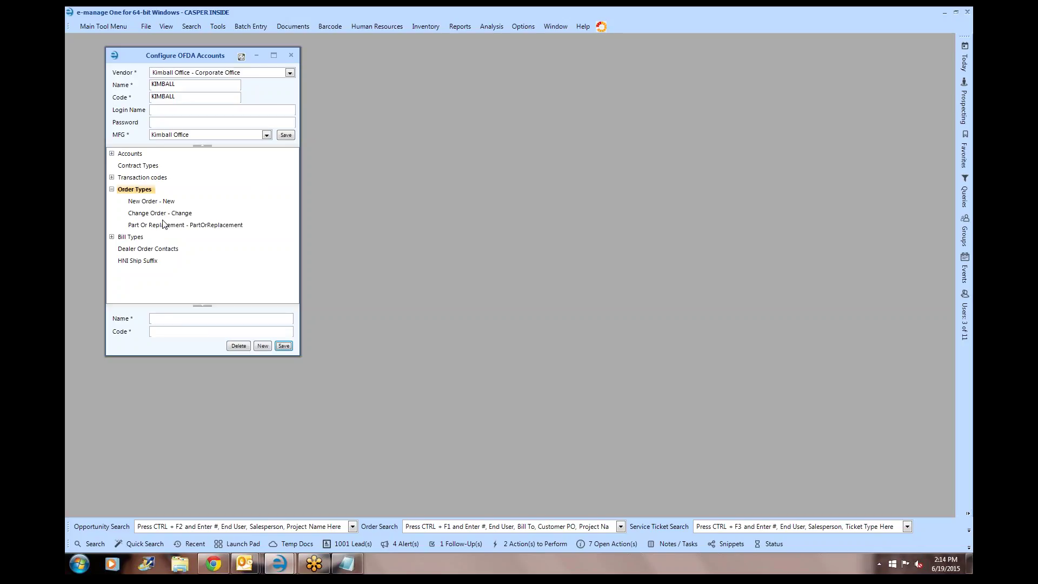
- Close the OFDA account setup and dismiss the batch entry task list
left_click(291, 55)
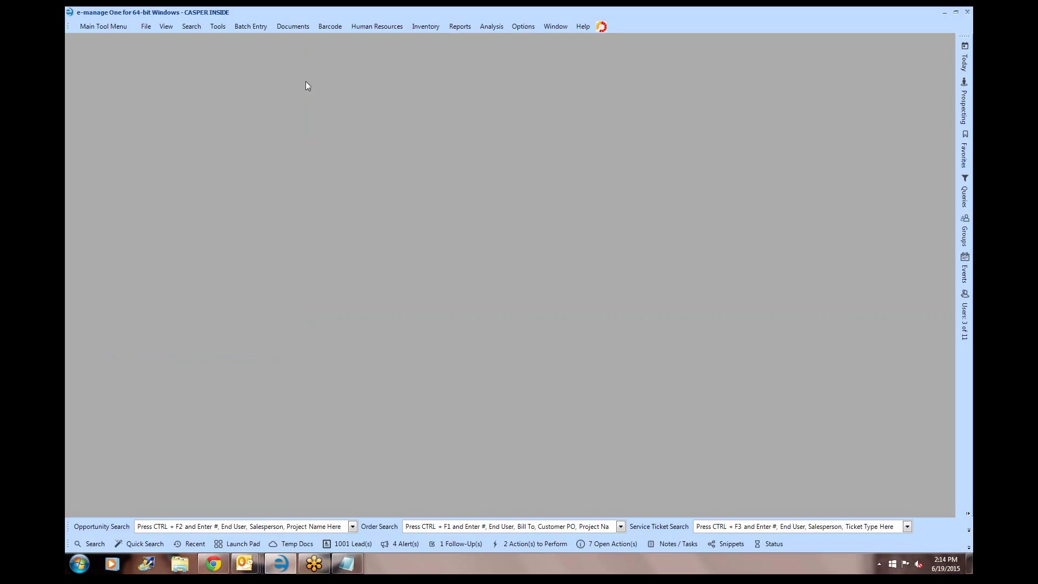
left_click(248, 27)
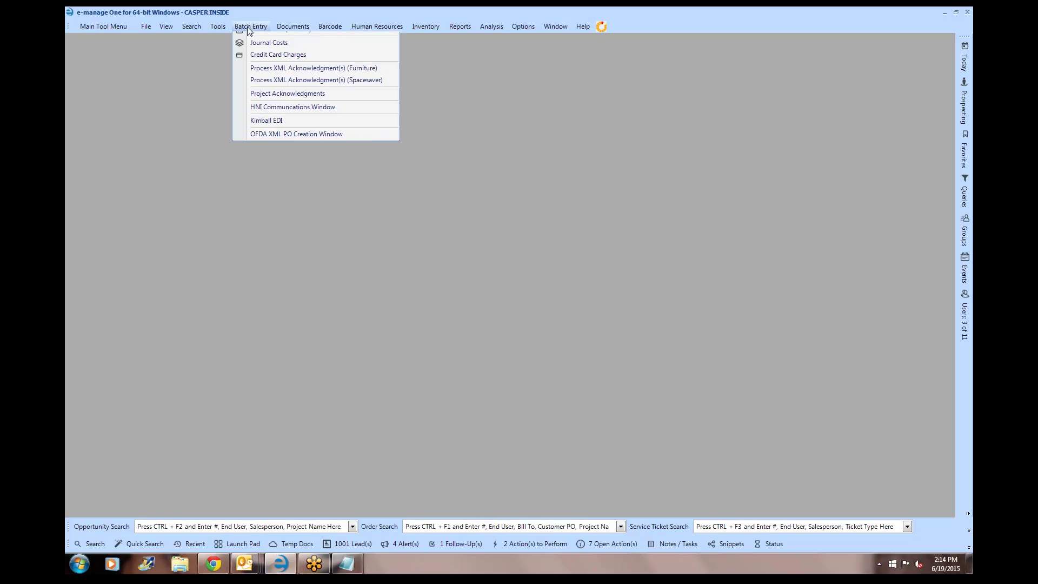
left_click(611, 26)
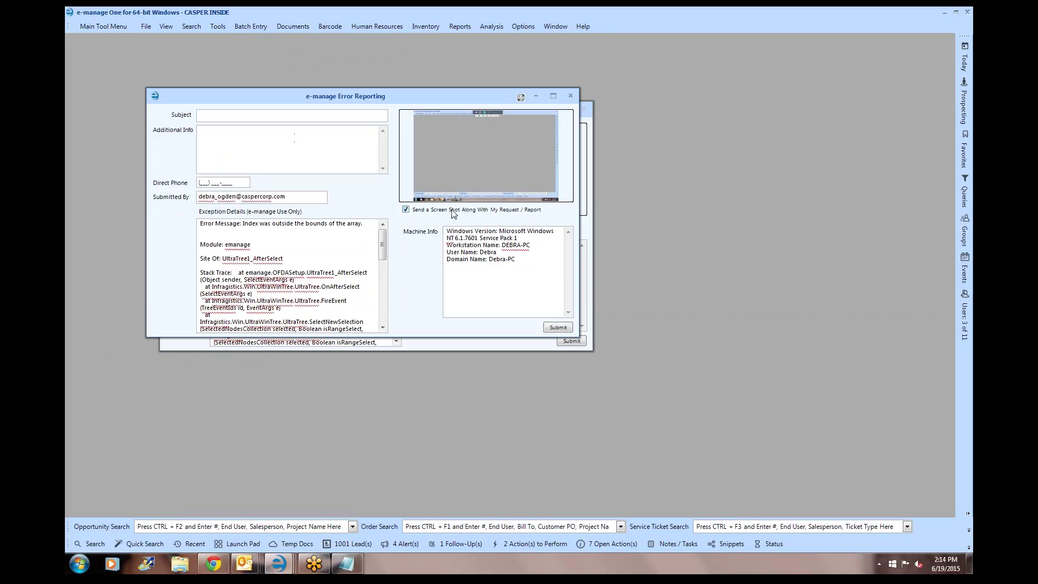
- Send the error report, filling in the direct phone number, then close it
left_click(558, 327)
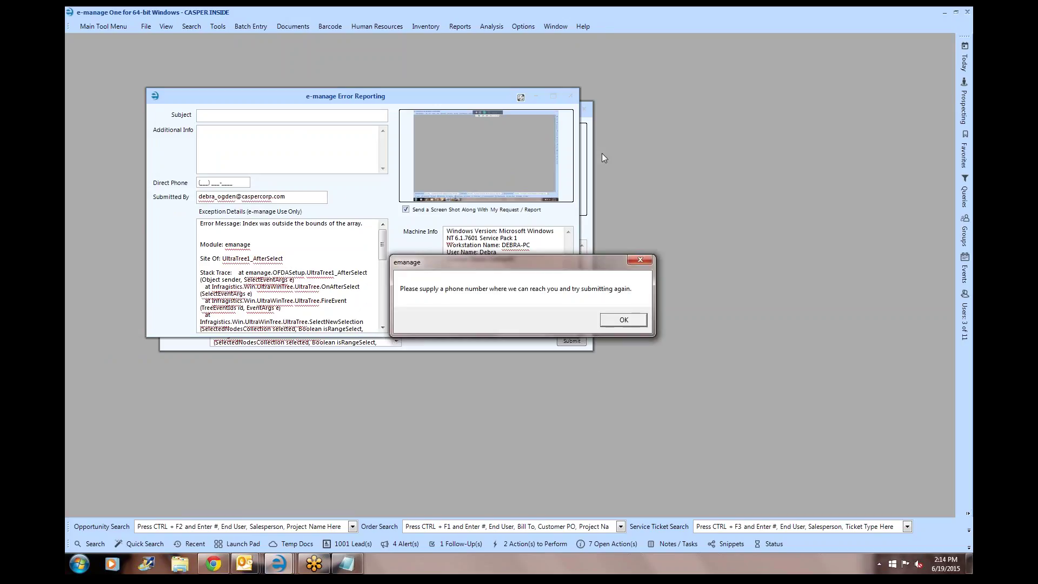
left_click(622, 319)
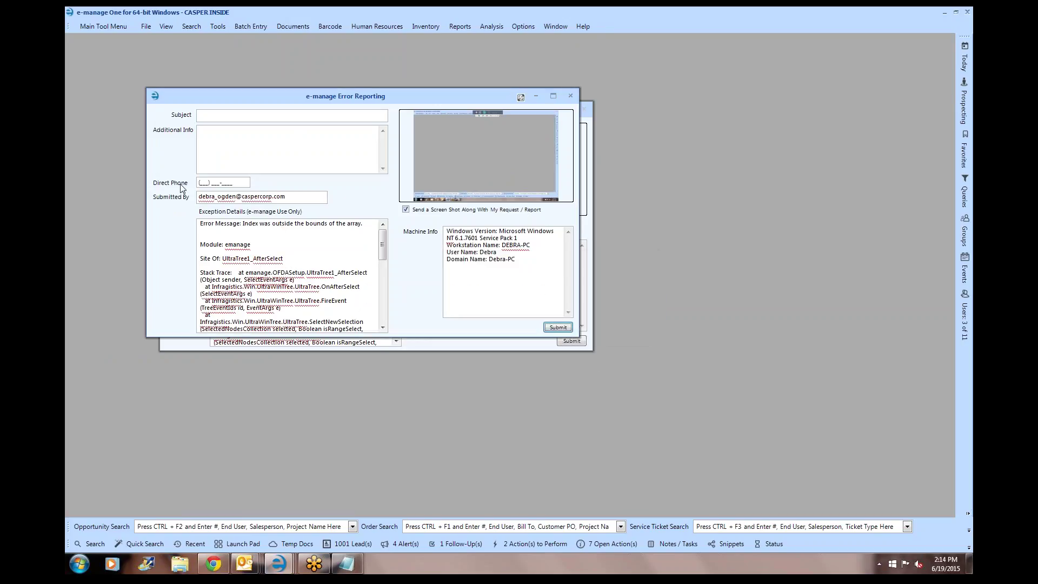
left_click_drag(240, 182, 173, 183)
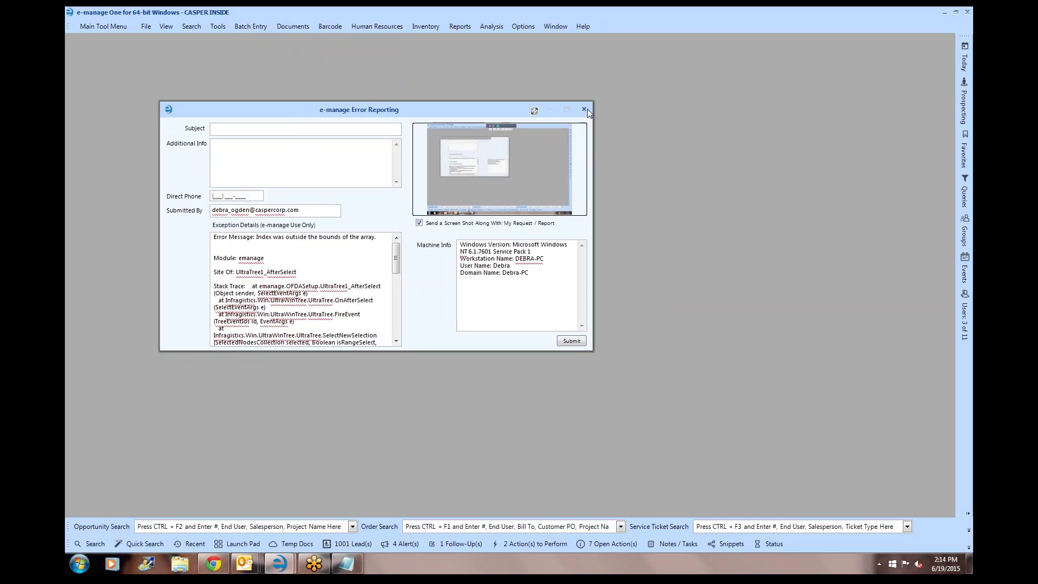
left_click(585, 109)
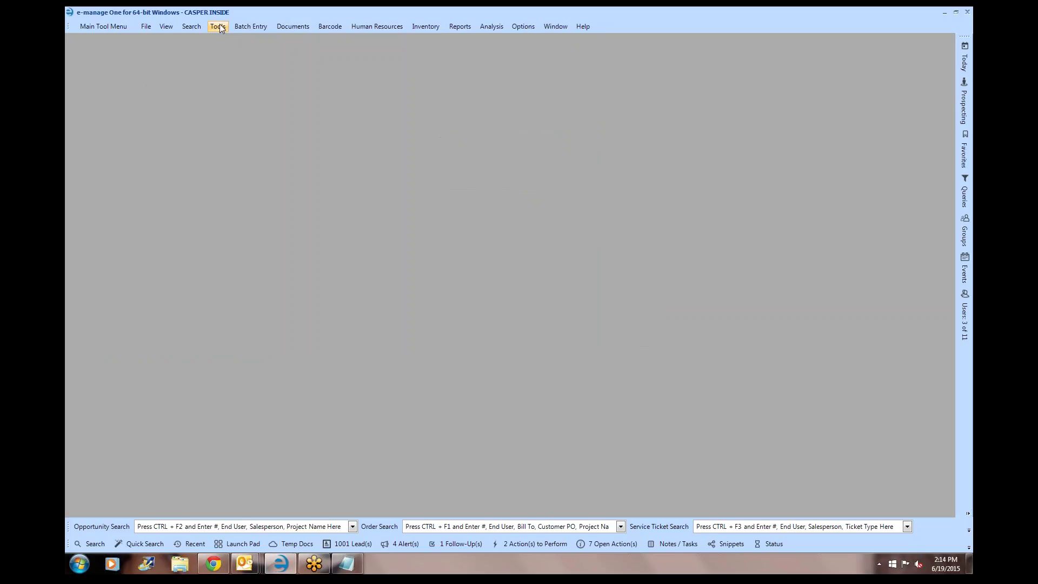
- Open the Kimball EDI window and select the orders in rows 4 and 5
left_click(253, 27)
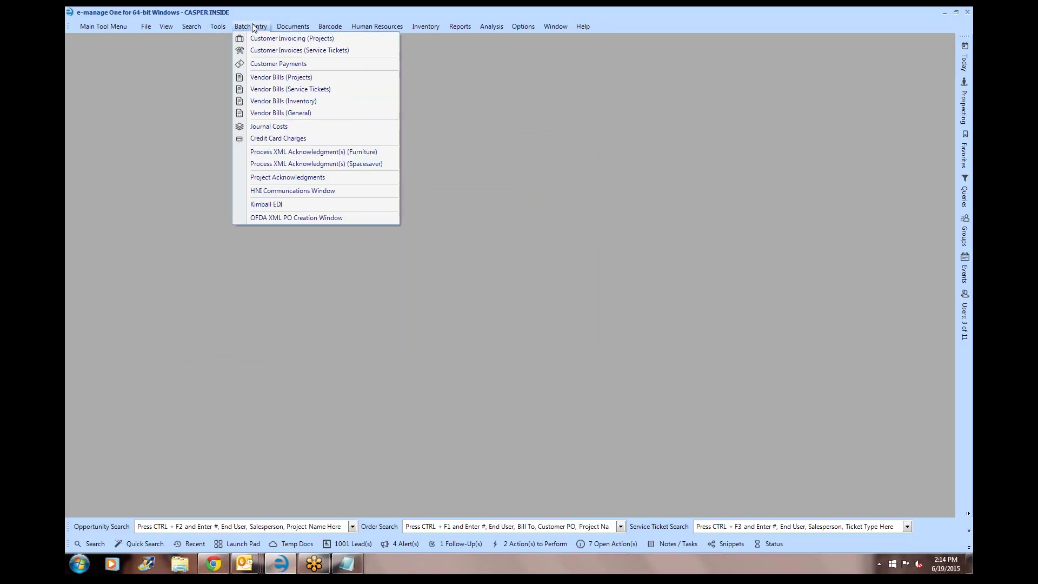
left_click(265, 205)
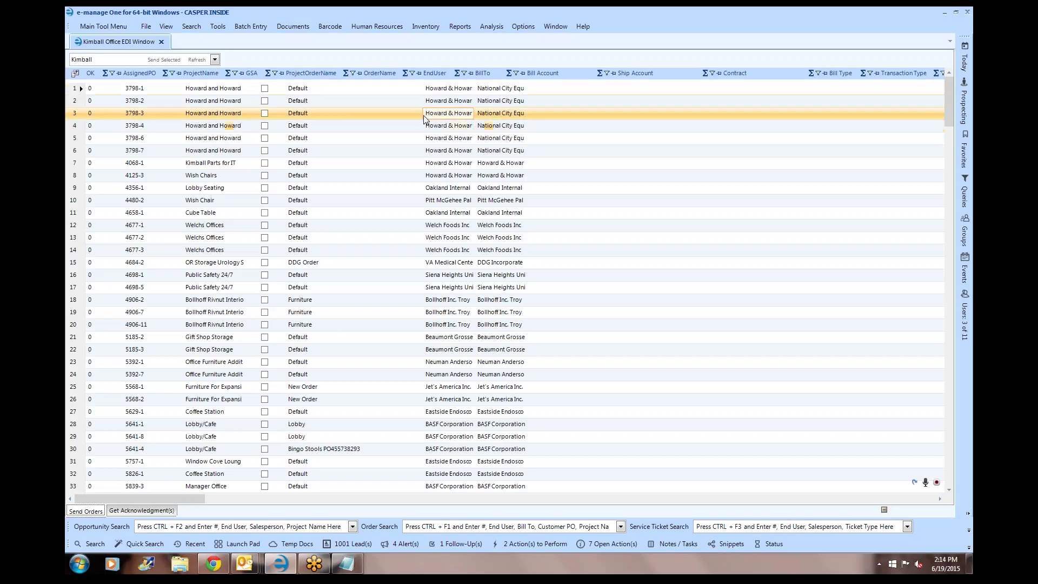
left_click(781, 127)
left_click(790, 143)
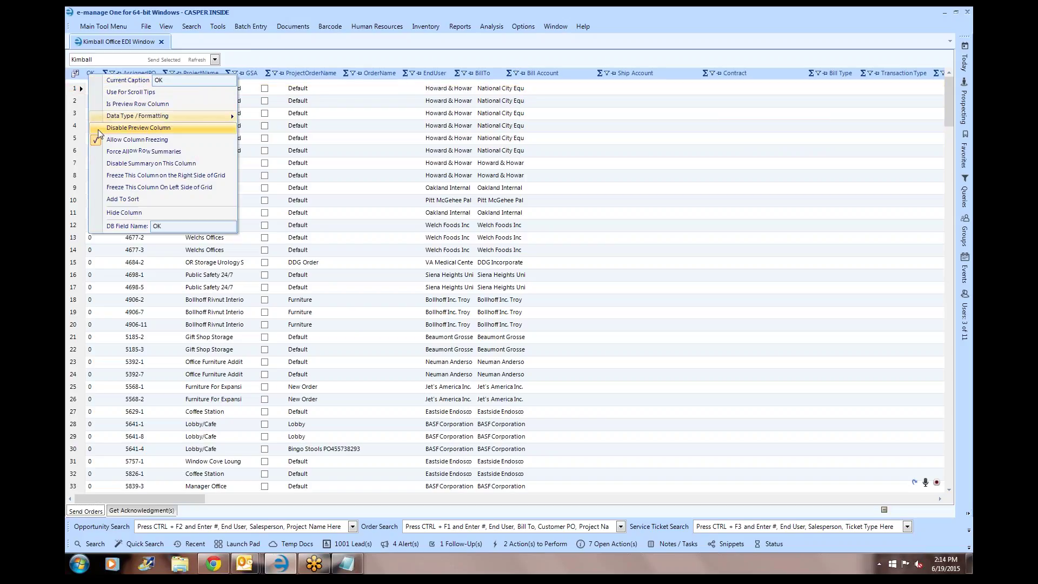
- Set the OK column's display style to Checkbox
mouse_move(119, 118)
mouse_move(308, 122)
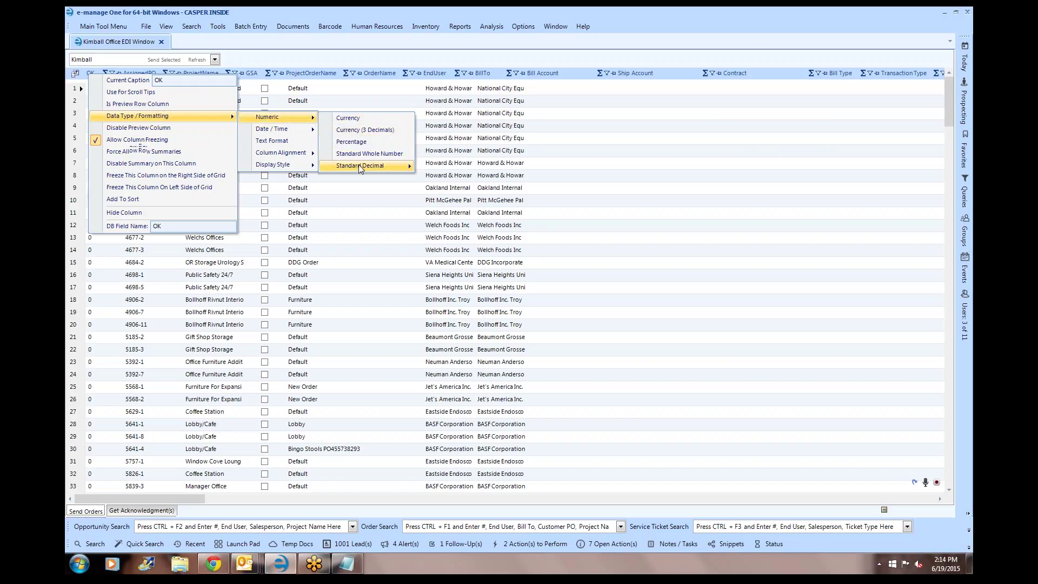
mouse_move(293, 165)
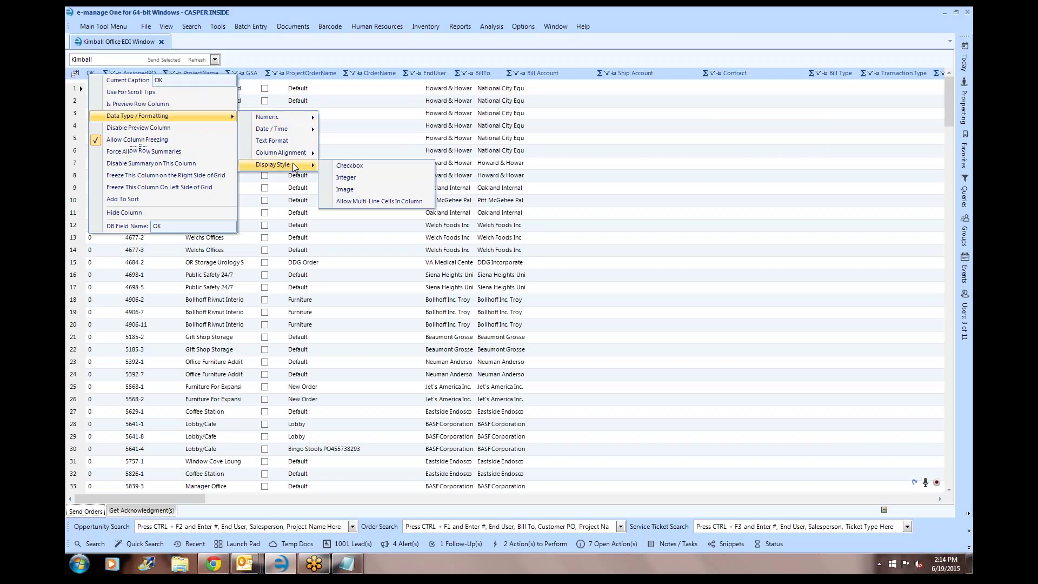
left_click(357, 167)
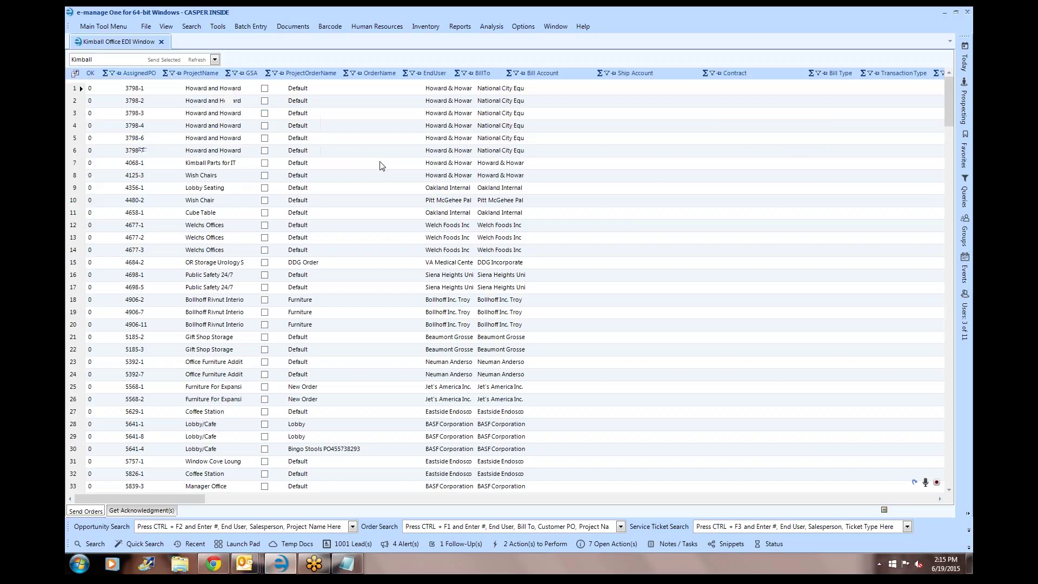
- Drag IssuedToVendorOn and OrderBookDate from the Field Chooser into the grid and show layout saving options
left_click(75, 74)
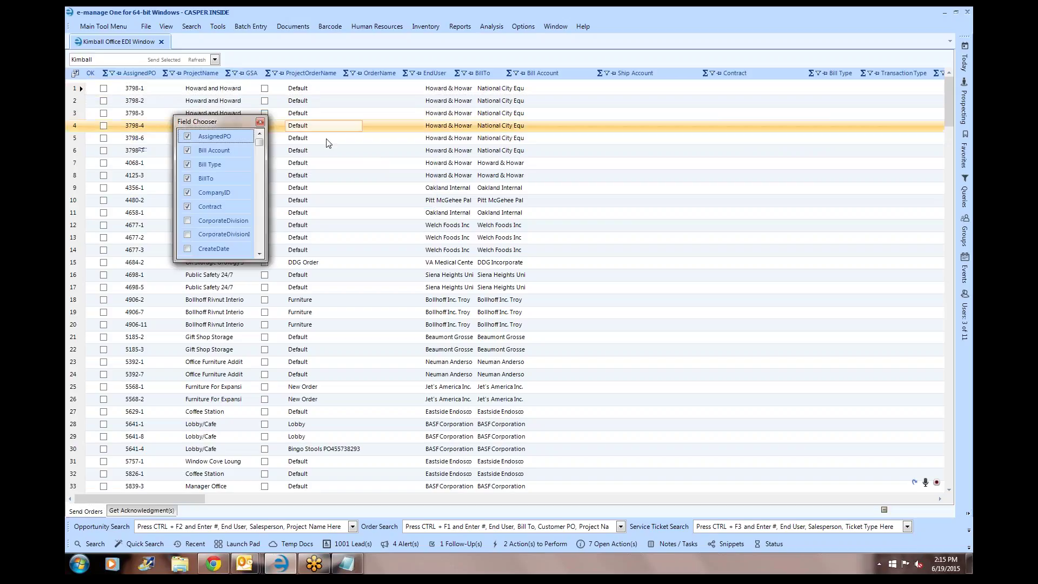
left_click_drag(259, 142, 186, 80)
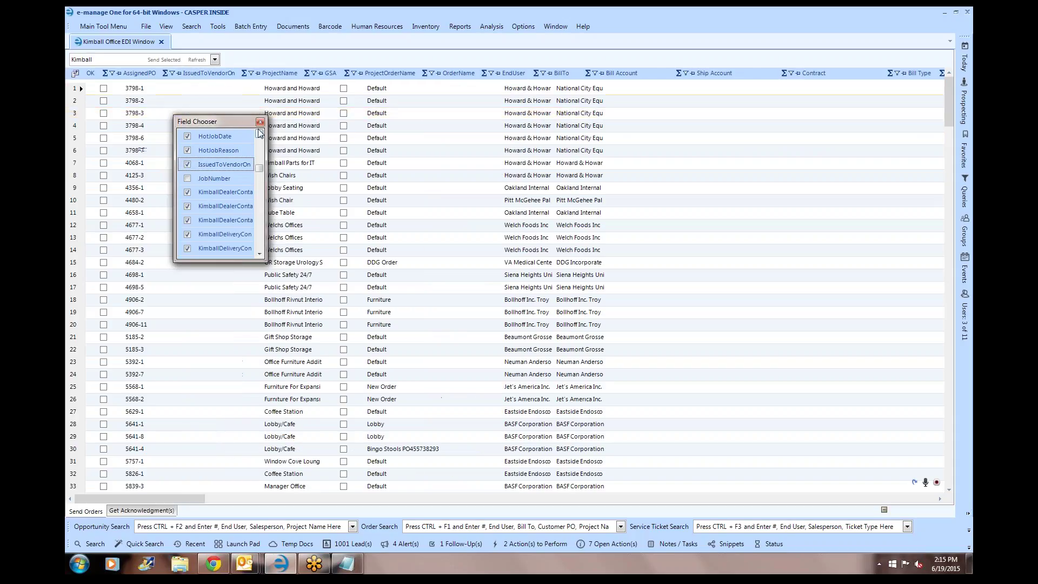
left_click_drag(260, 169, 255, 206)
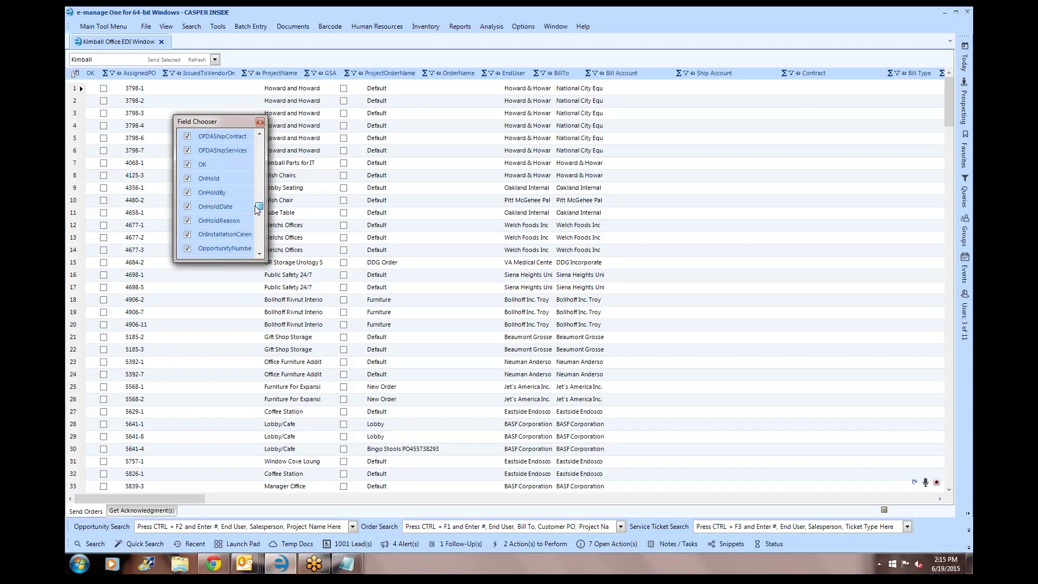
left_click(209, 206)
scroll(213, 233, "down", 3)
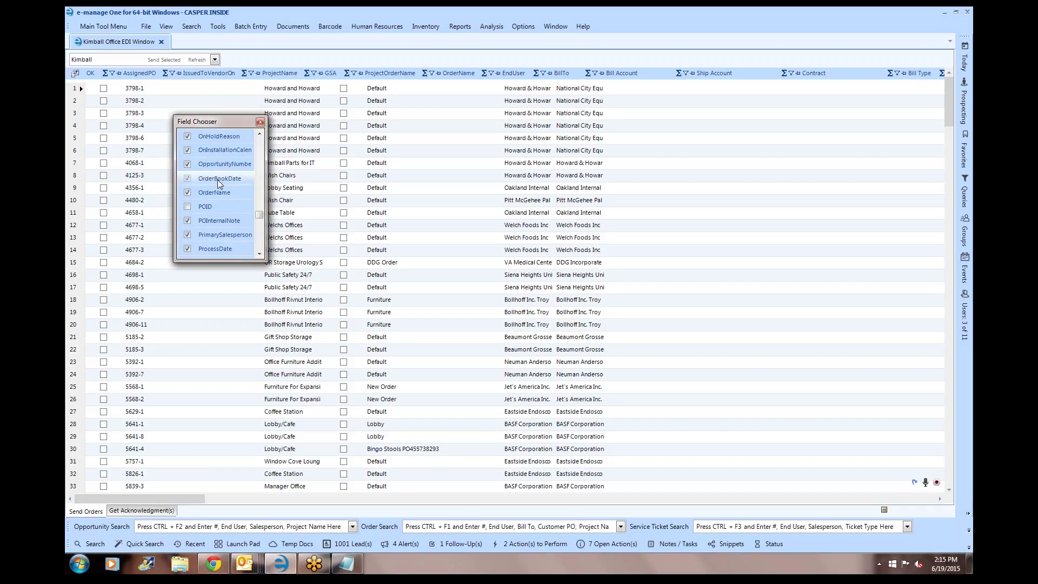
left_click_drag(212, 180, 250, 75)
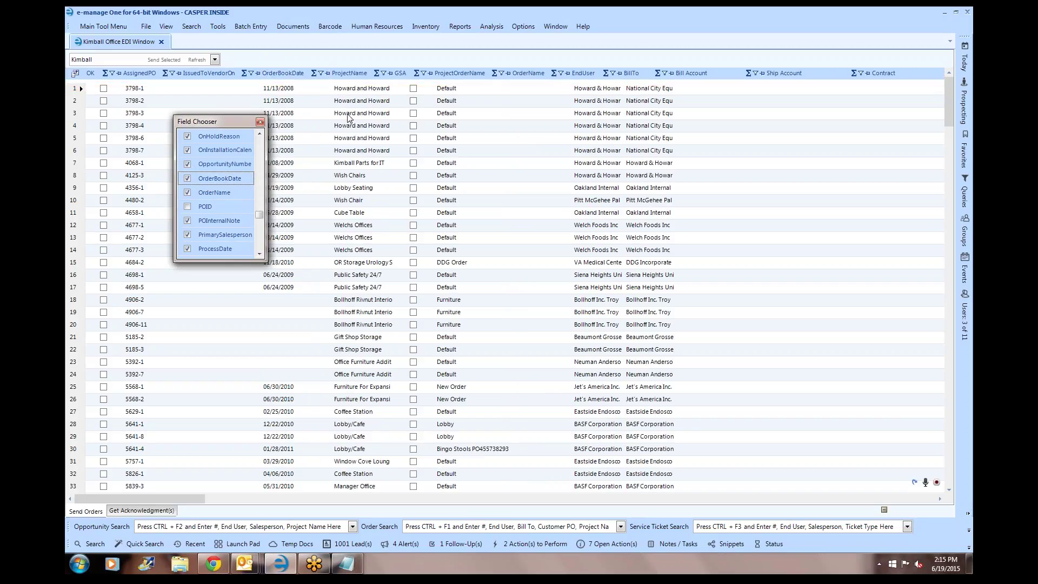
left_click(938, 483)
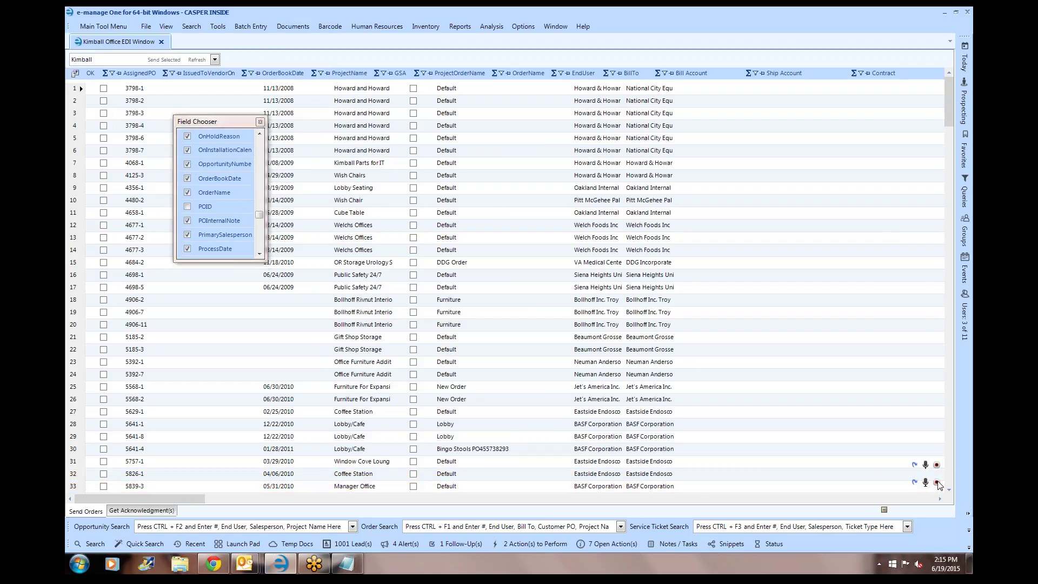
left_click(215, 526)
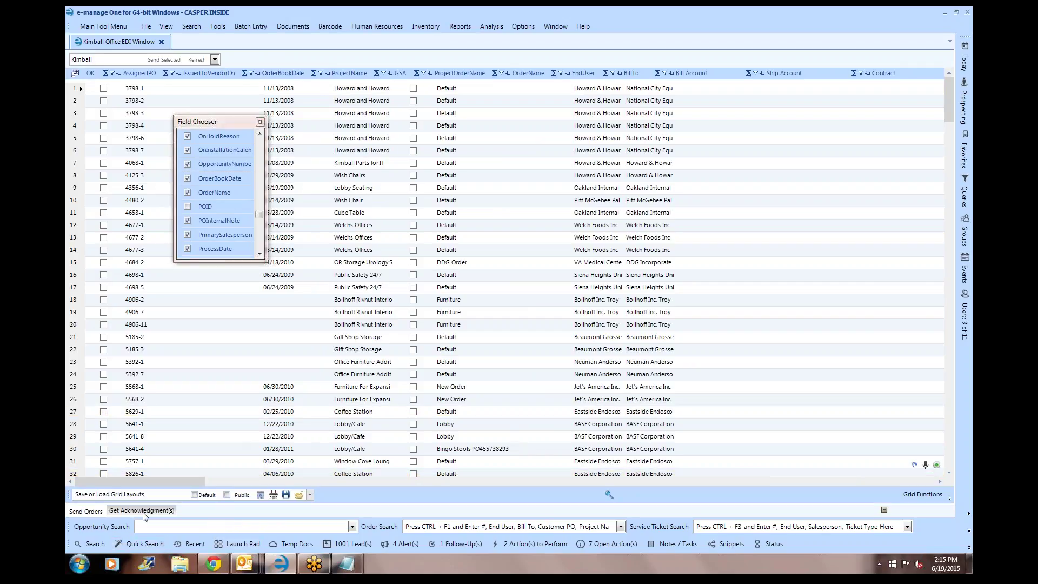
- Type a layout name and save the grid layout as the company default
left_click(150, 495)
type("tr")
key("BackSpace")
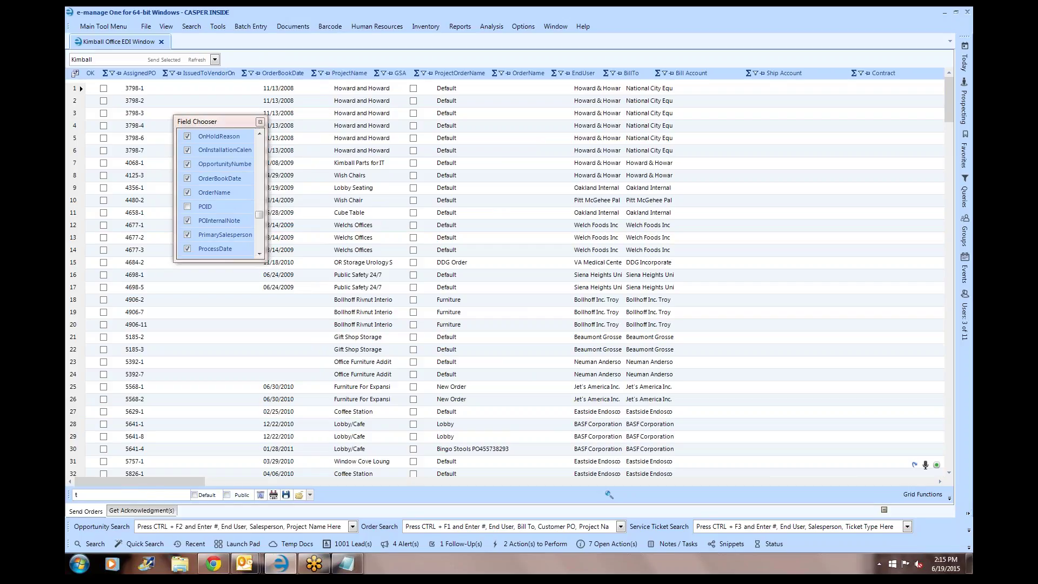
left_click(273, 494)
- Close the column list and sort orders with the newest OrderBookDate first
left_click(260, 122)
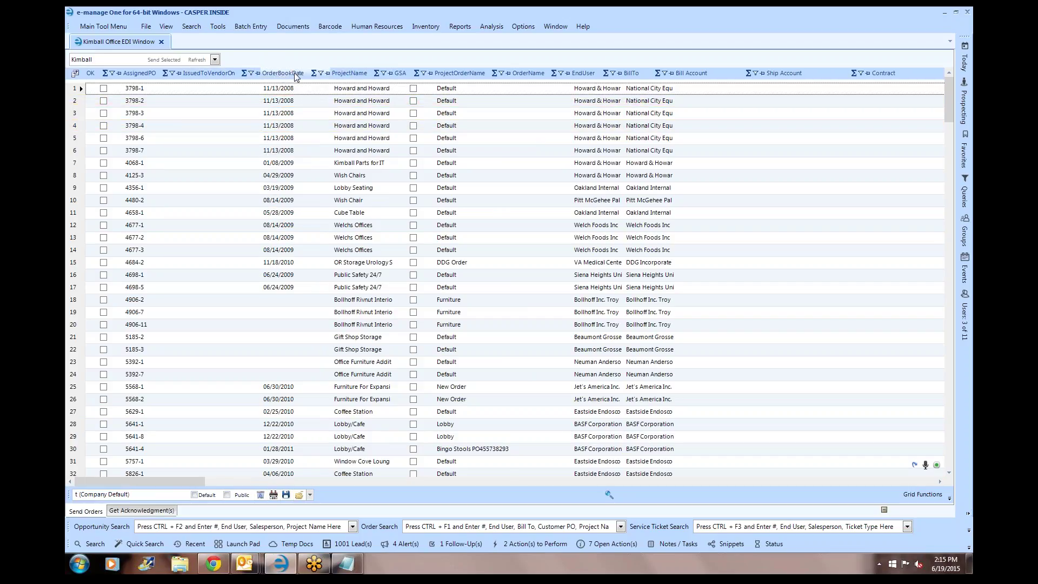
left_click(294, 74)
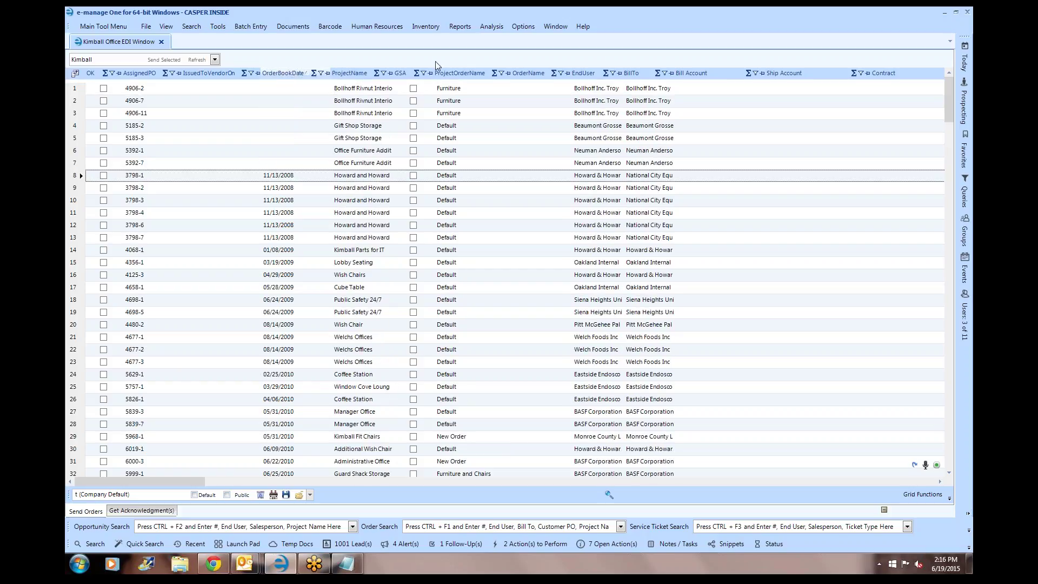
left_click(284, 73)
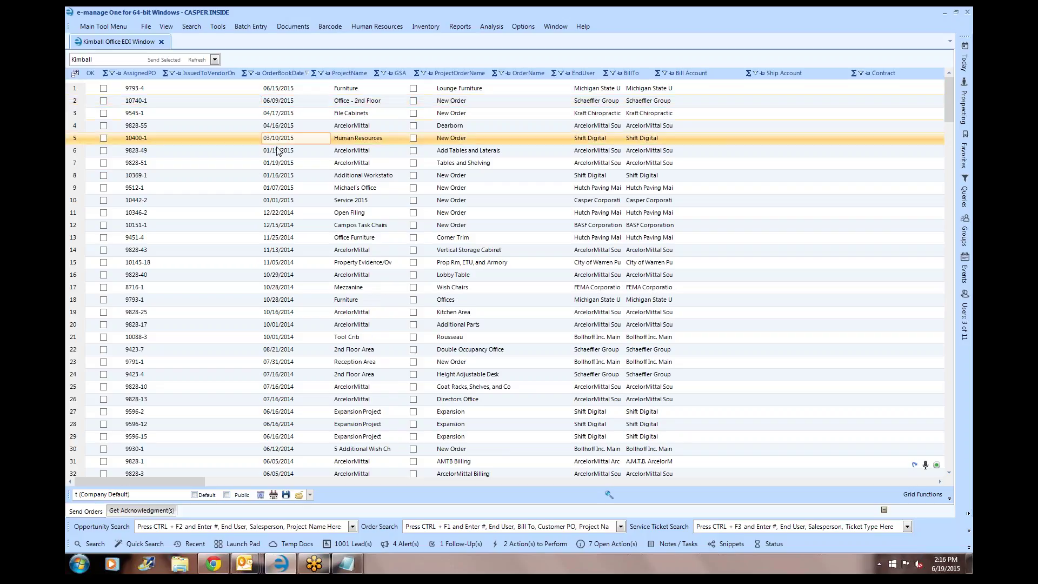
left_click(281, 162)
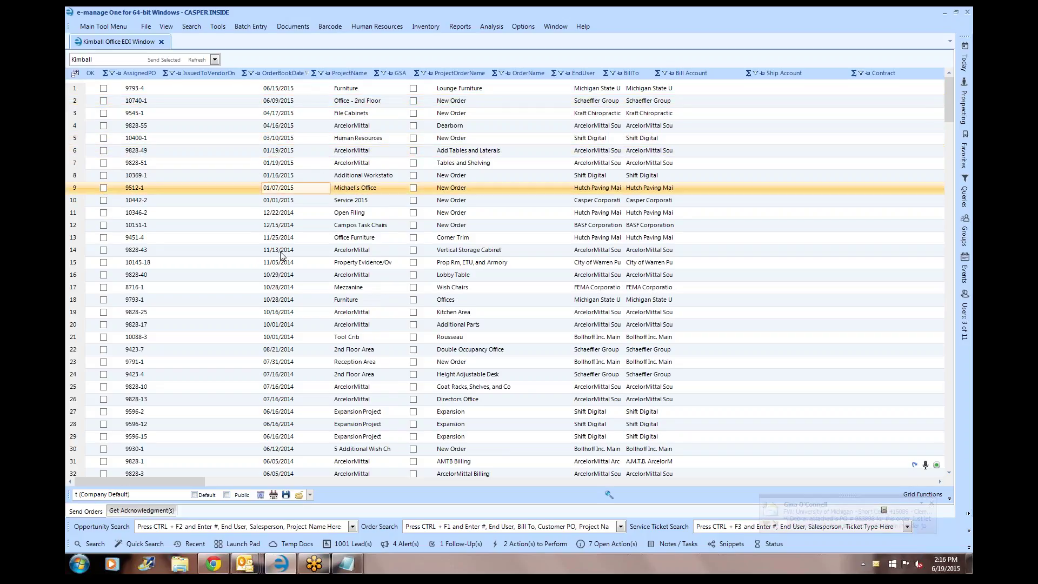
left_click(216, 163)
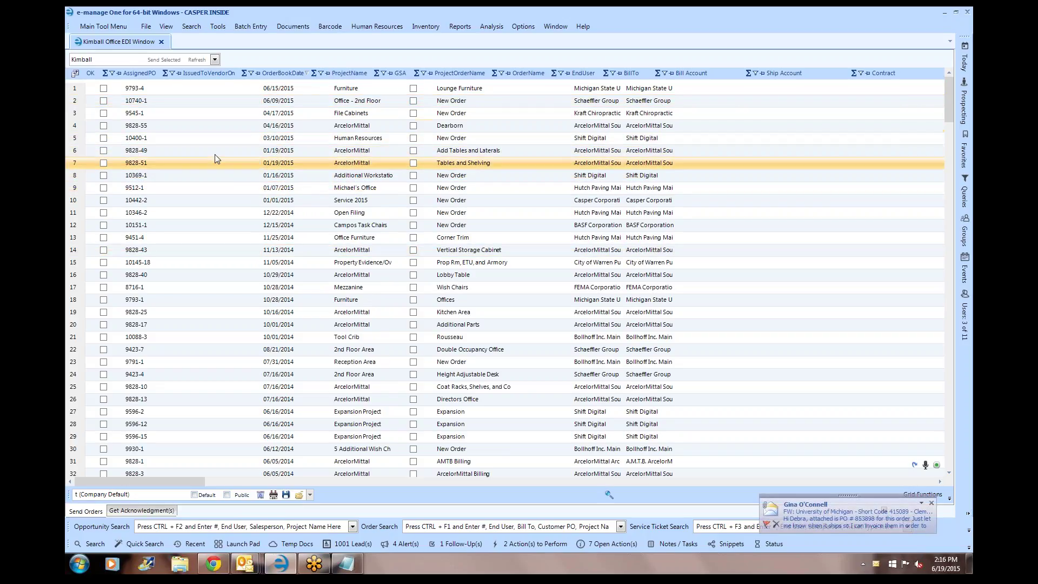
left_click(281, 113)
left_click_drag(274, 131, 269, 102)
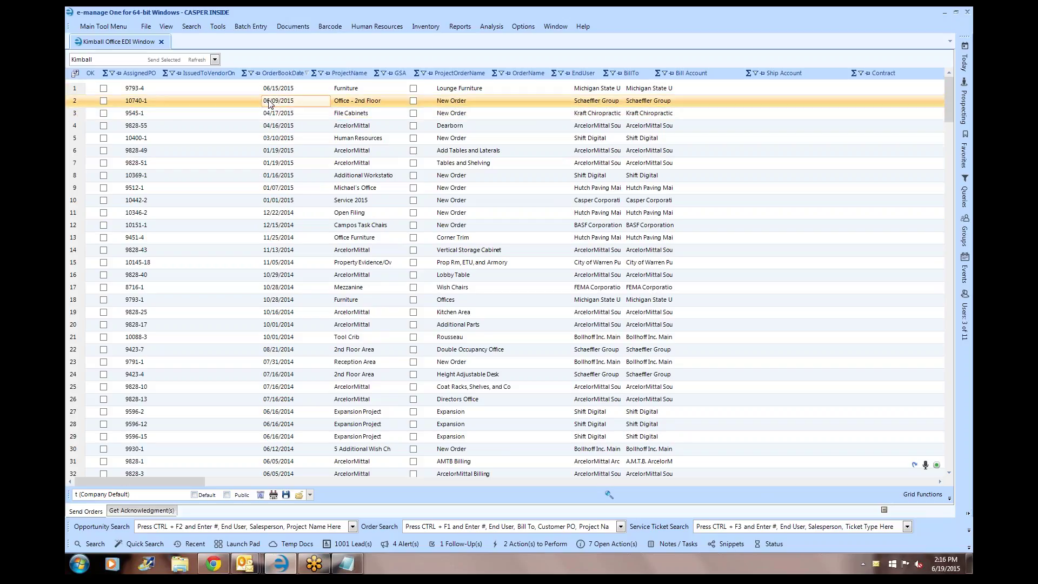
- Change the layout name to t2, save it, and select the first order
left_click_drag(132, 494, 79, 495)
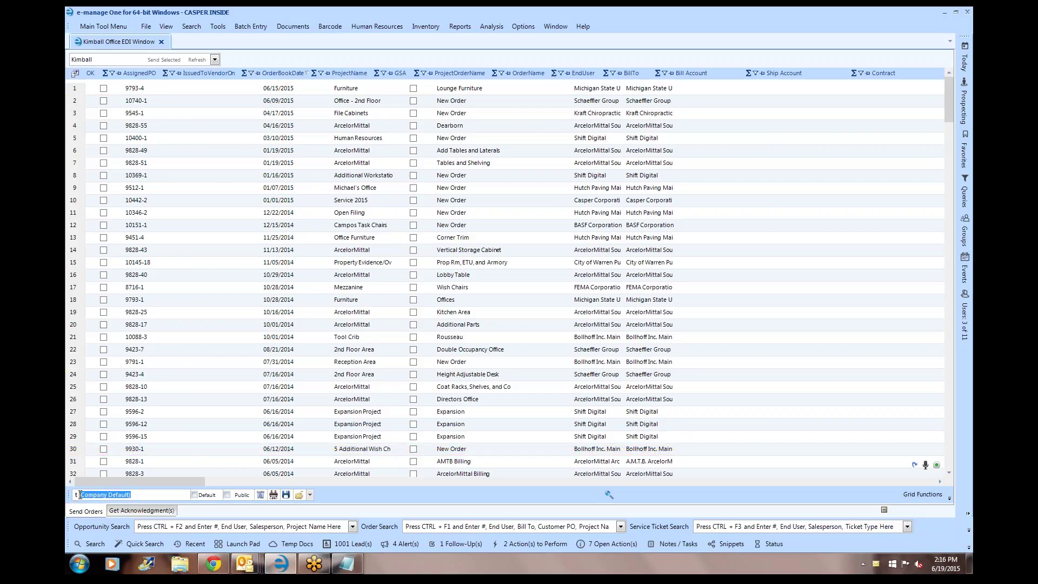
key("Delete")
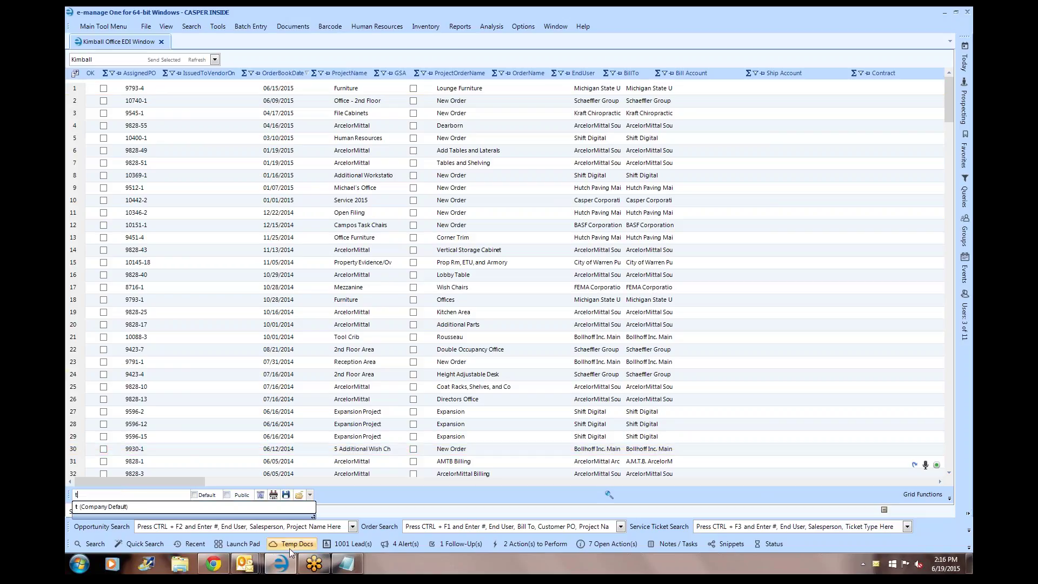
type("2")
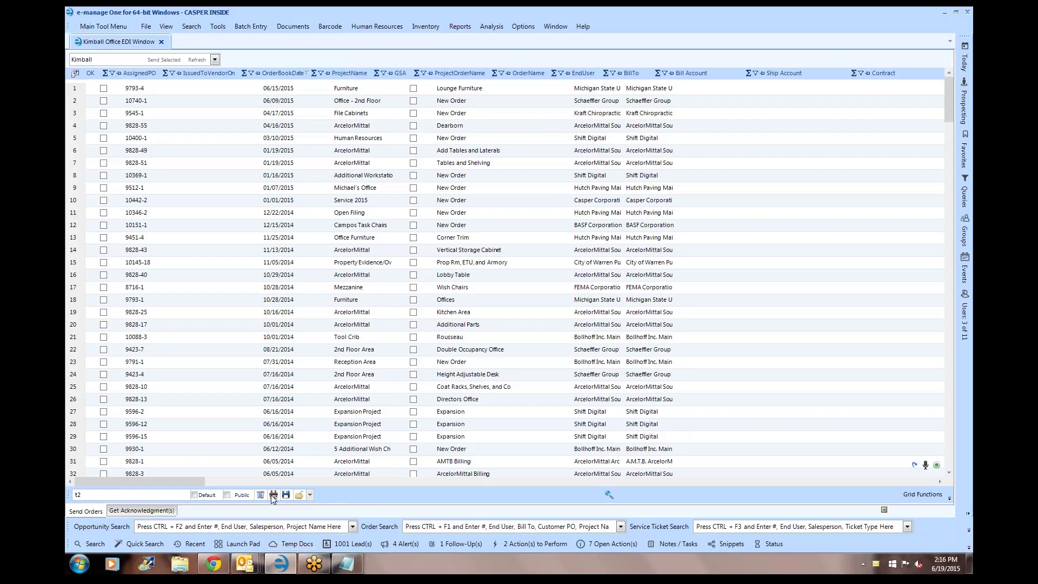
left_click(272, 495)
left_click(157, 93)
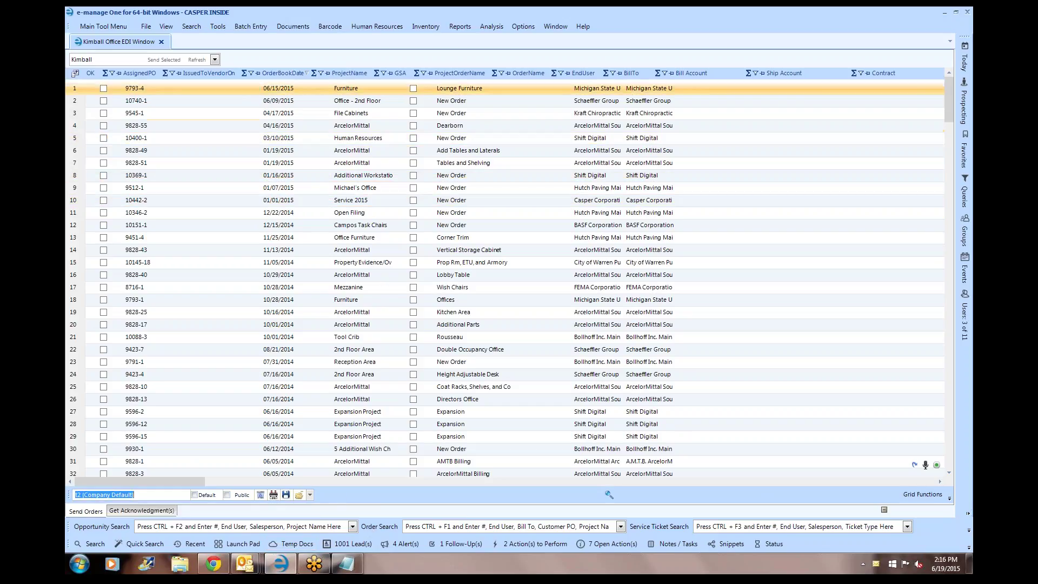
left_click(158, 95)
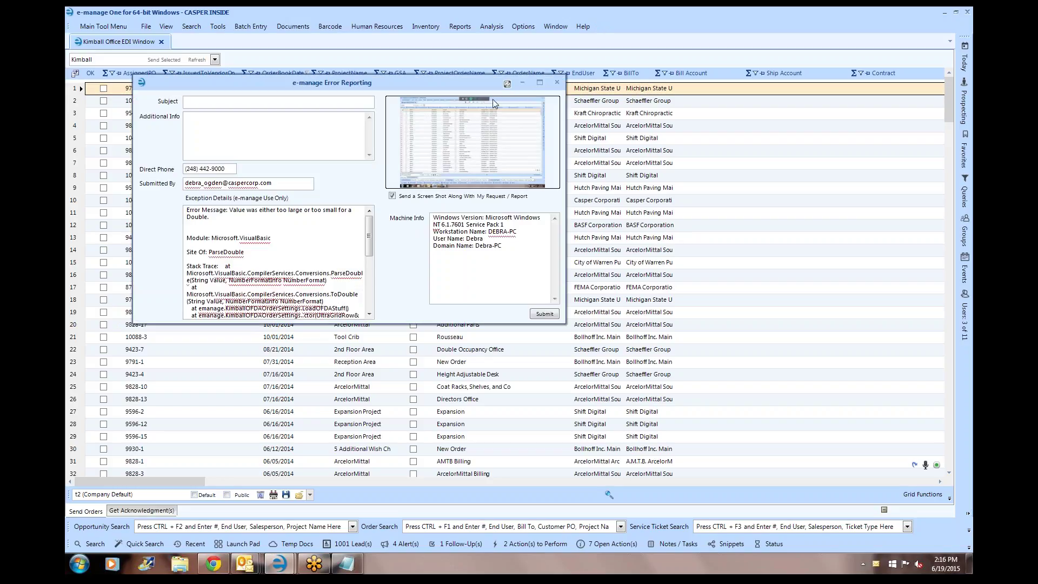
left_click_drag(368, 240, 367, 292)
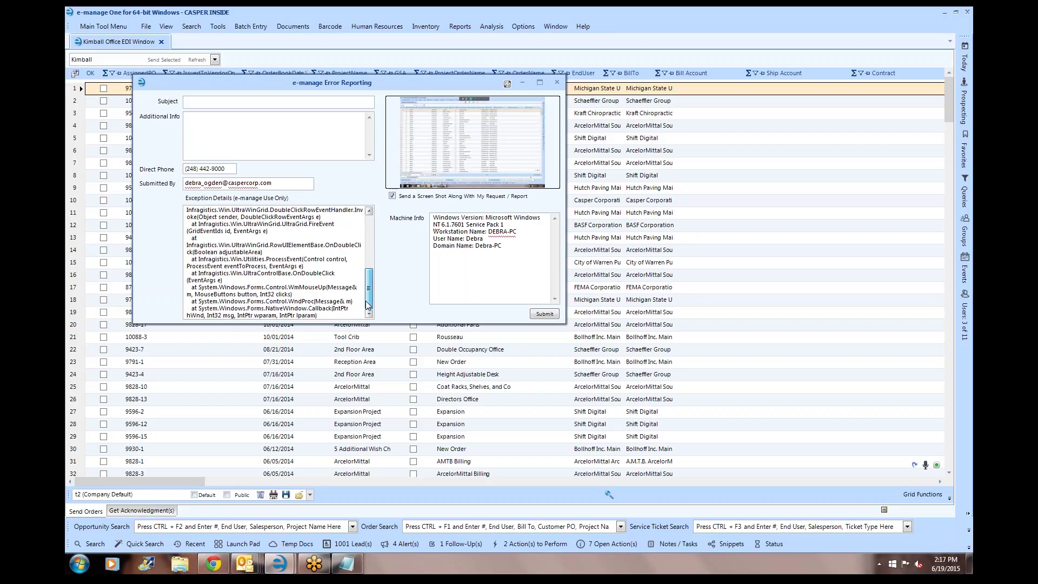
left_click(557, 82)
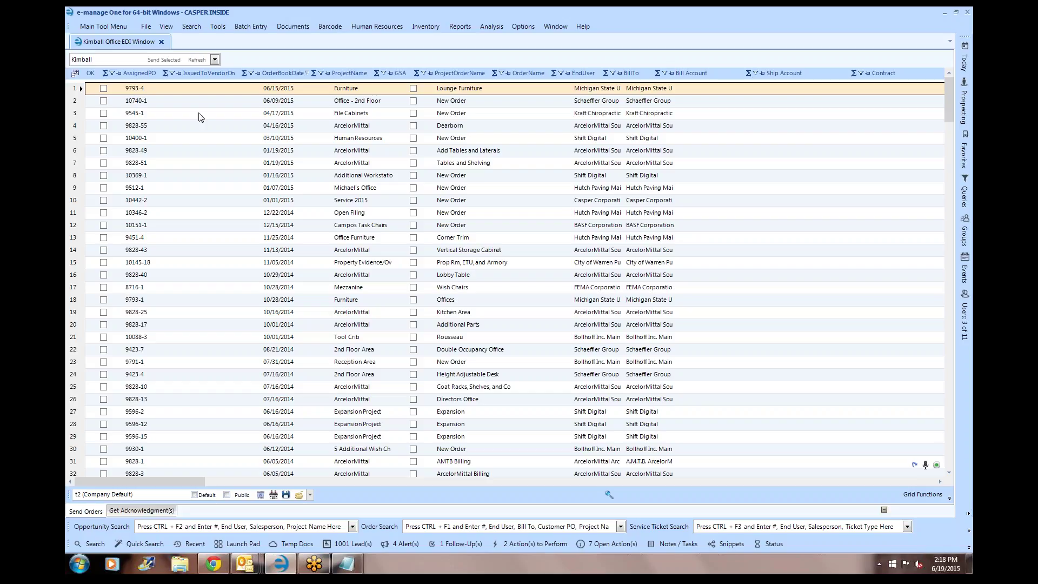
left_click(171, 113)
- Open the third order's OFDA order settings and set Bill Account to Main Account
left_click(79, 113)
double_click(74, 113)
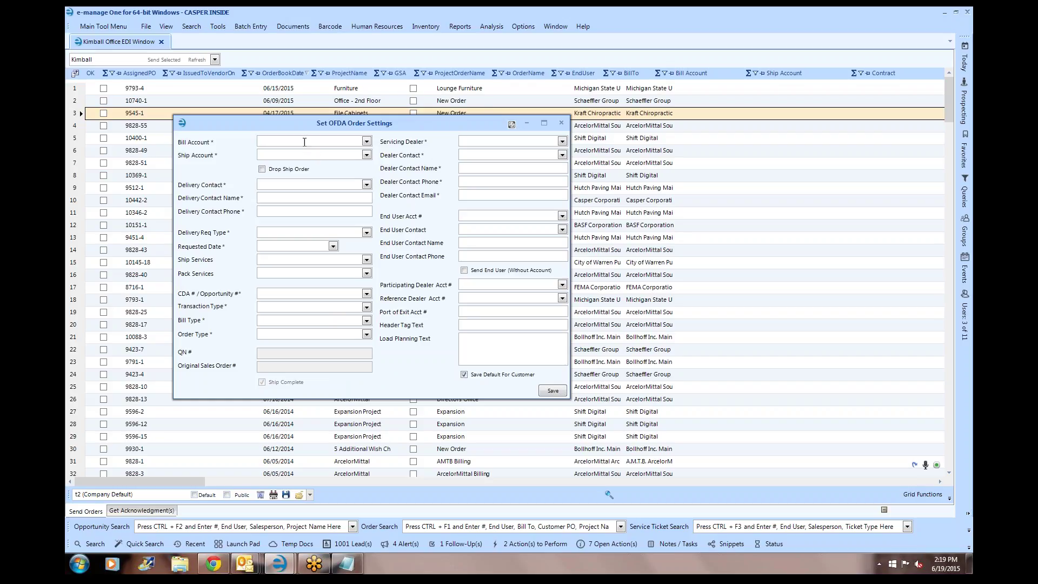
left_click(367, 141)
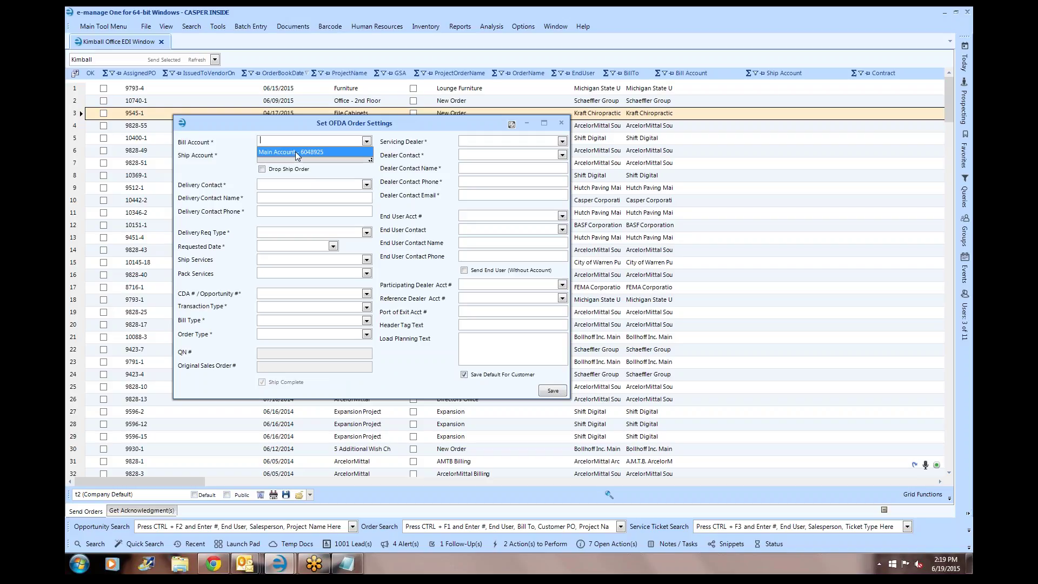
left_click(287, 153)
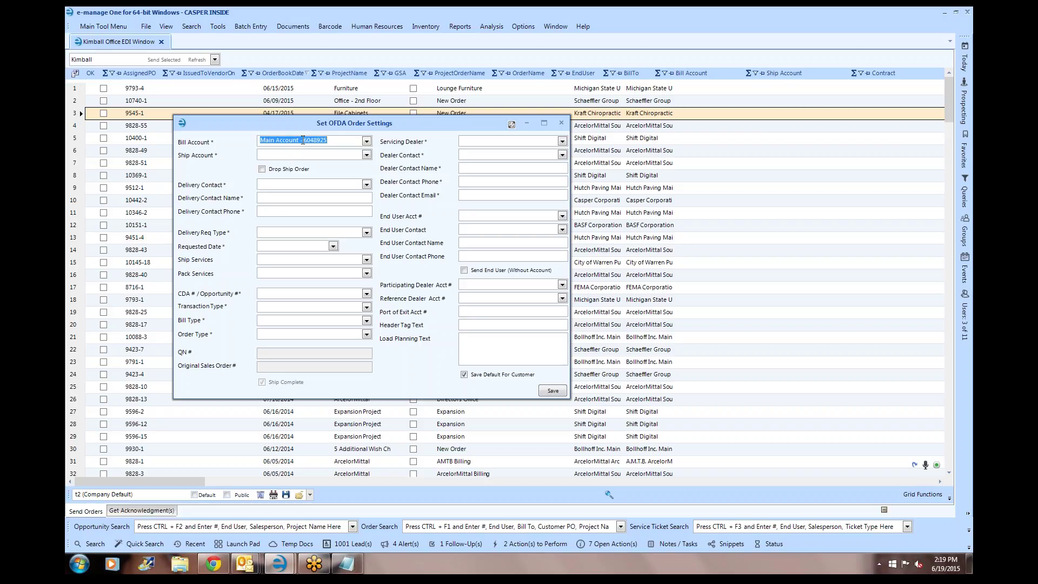
- Leave Ship Account unchanged and bring the Kimball browser window forward
left_click(367, 156)
left_click(383, 128)
left_click(214, 564)
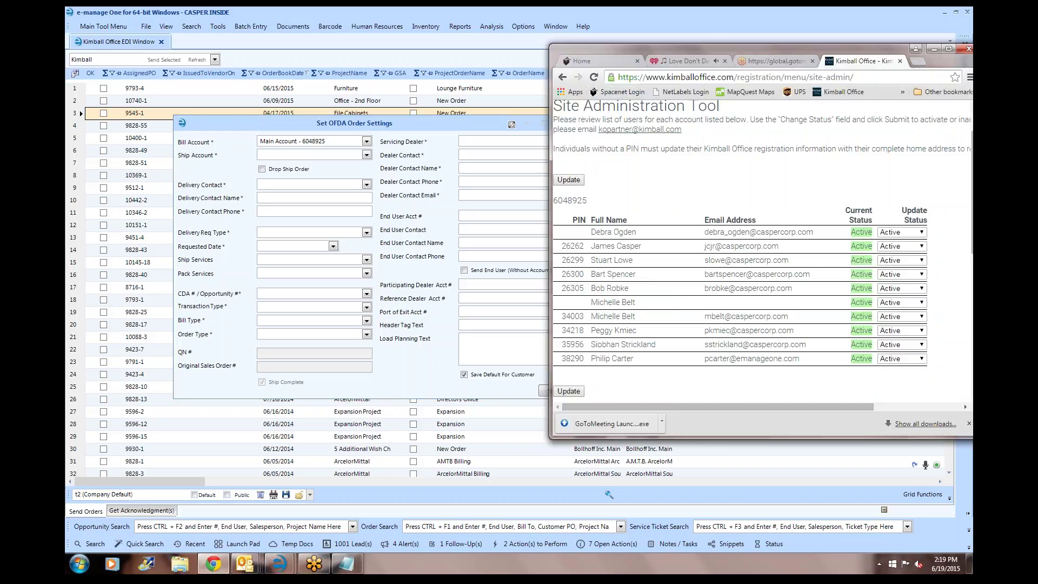
- Centre the Chrome window and go to Tools > Sales Order Status in the site menu
left_click_drag(715, 48, 516, 37)
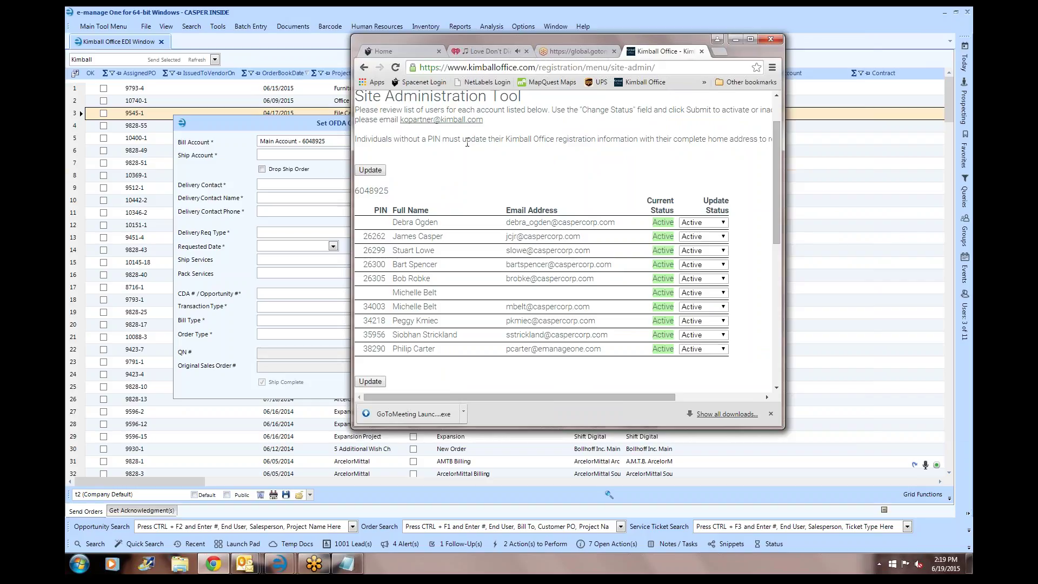
left_click_drag(775, 179, 787, 89)
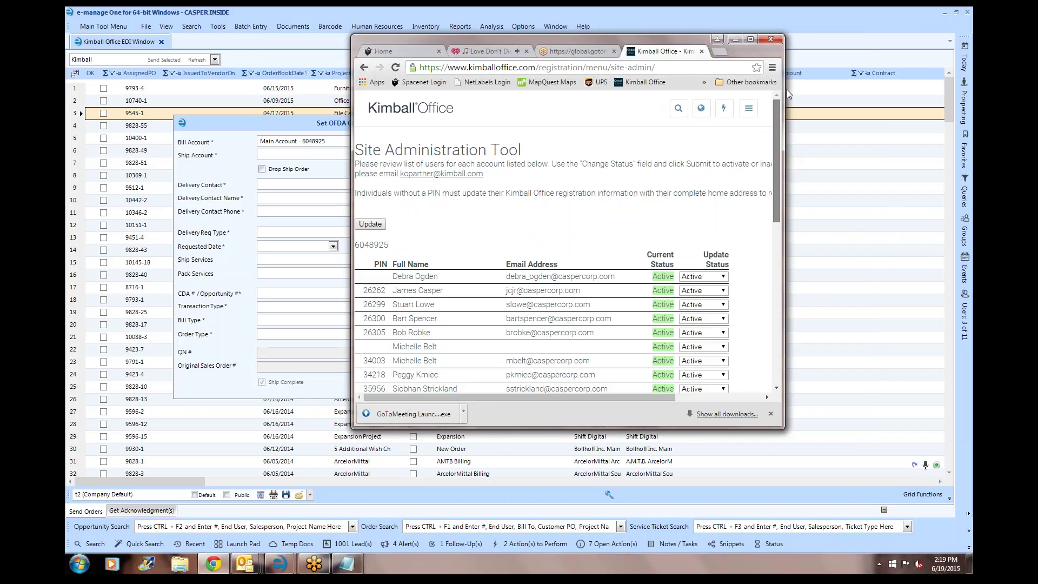
left_click(748, 110)
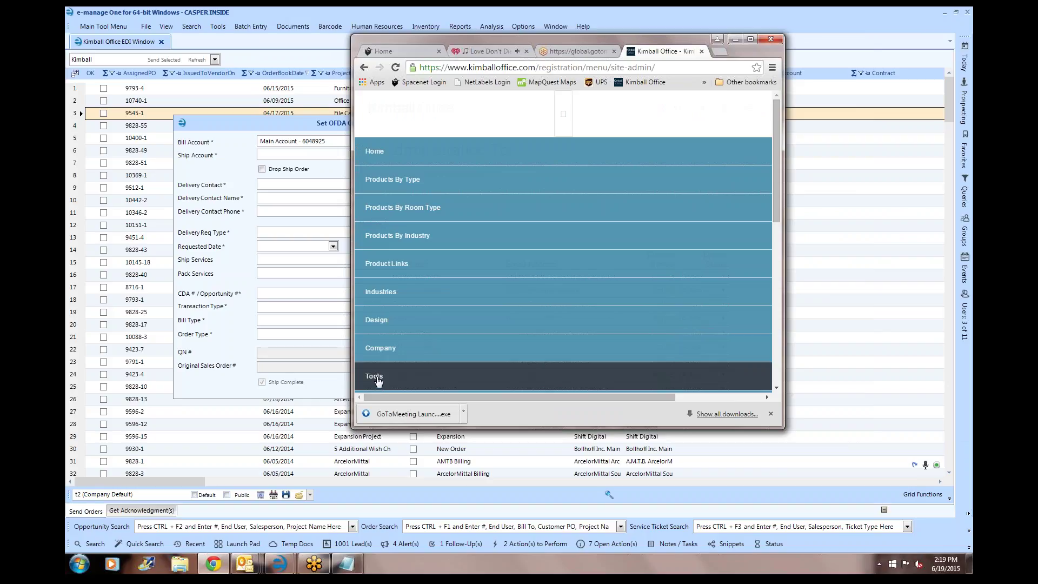
left_click(378, 352)
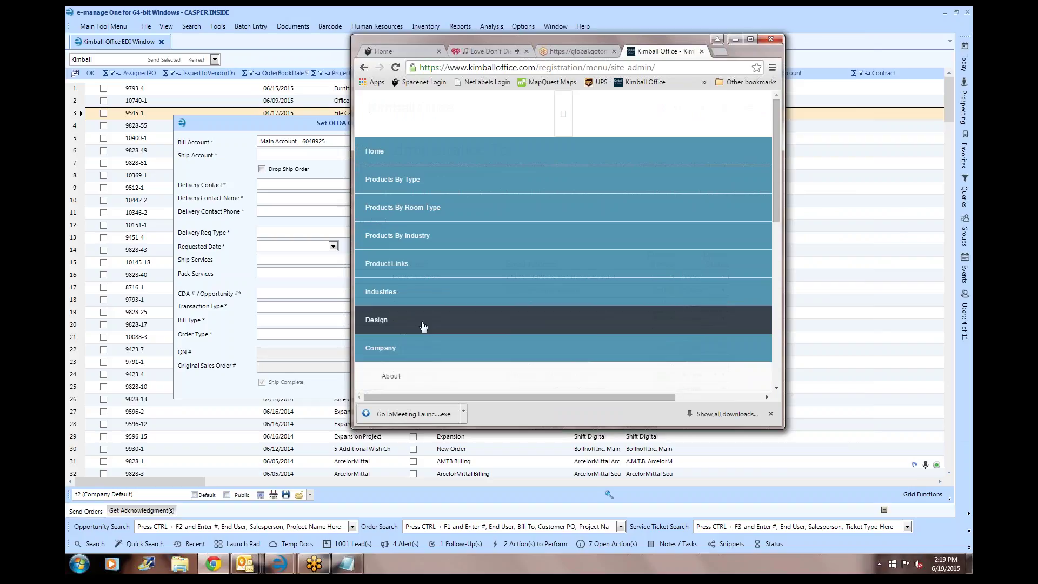
scroll(411, 259, "down", 5)
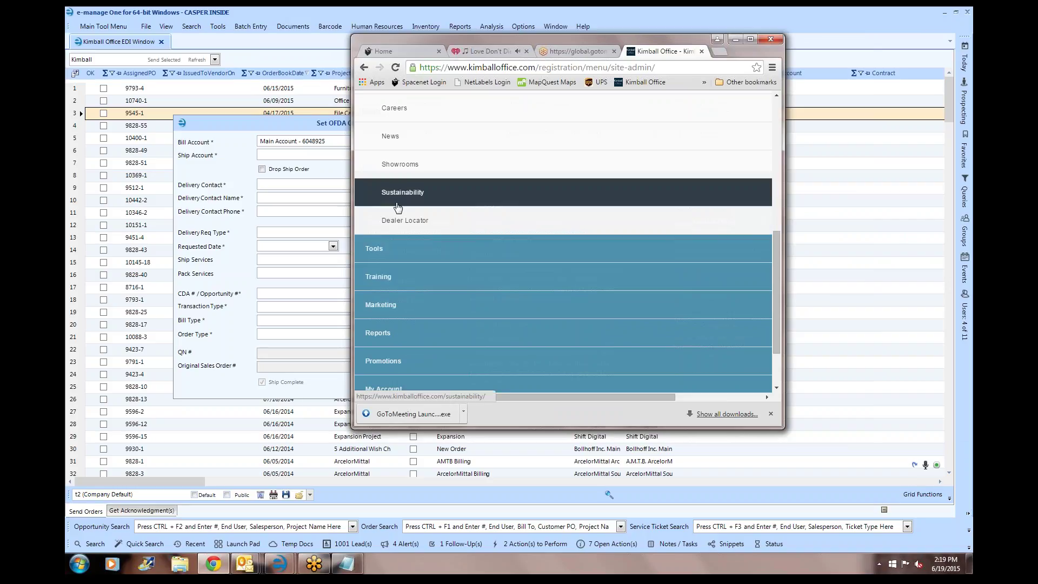
left_click(379, 250)
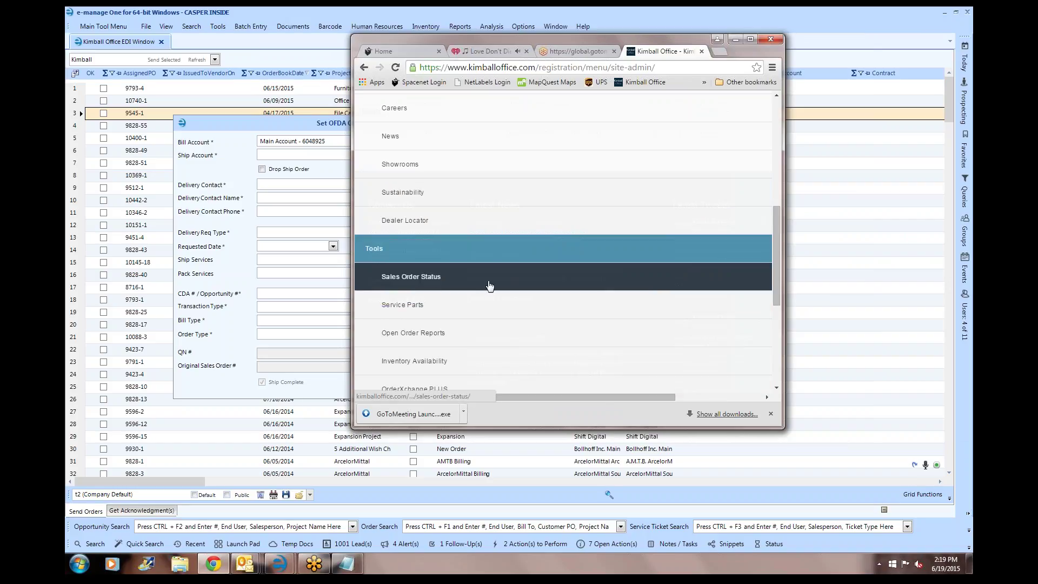
left_click(470, 279)
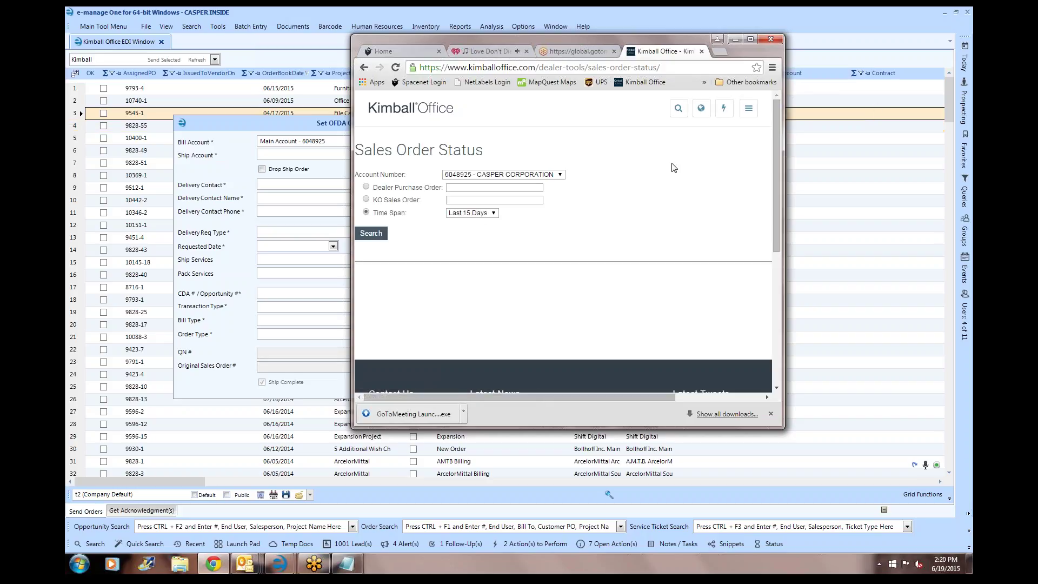
- Search sales orders with Time Span Last 15 Days and widen the browser window
left_click(476, 214)
left_click(476, 219)
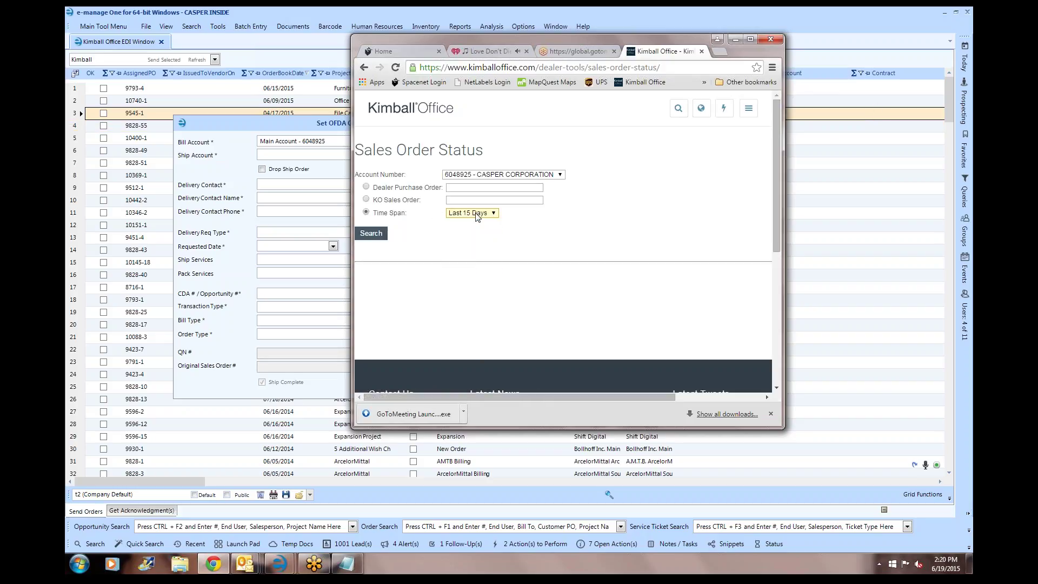
left_click(373, 237)
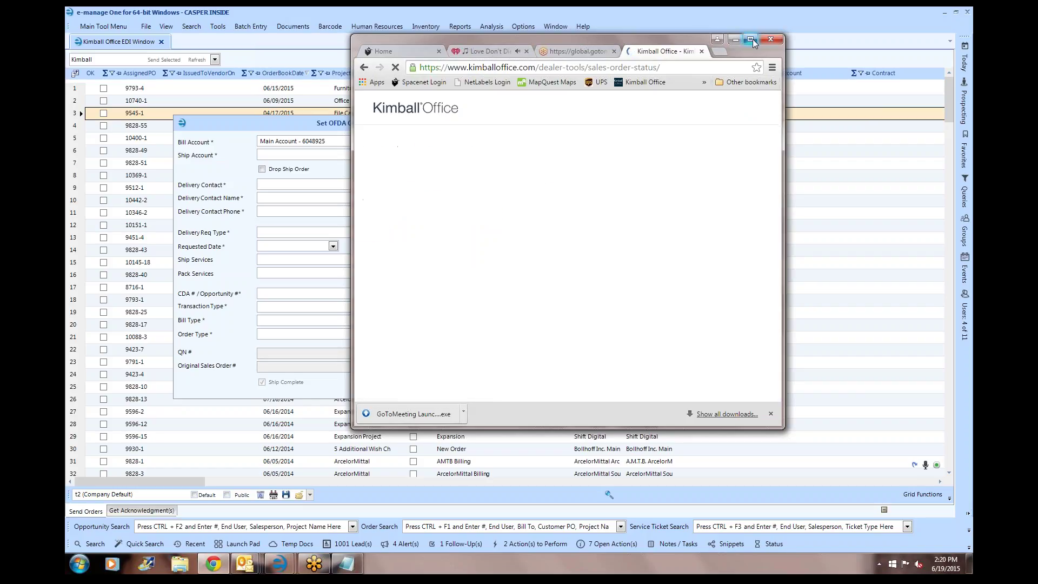
left_click_drag(784, 225, 868, 225)
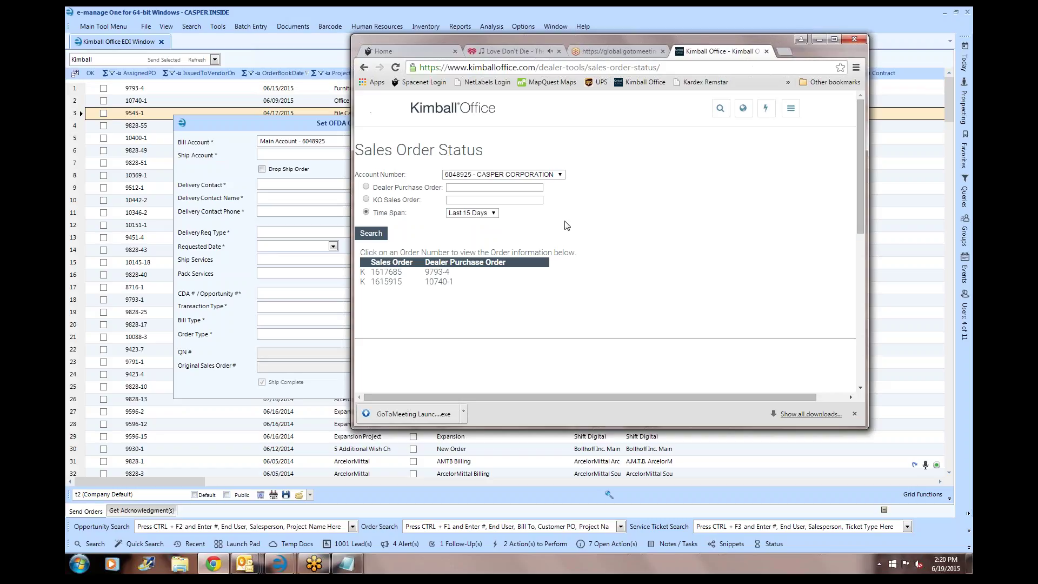
- Show the first order's details and review its three unshipped items due 7/10/2015
left_click(385, 273)
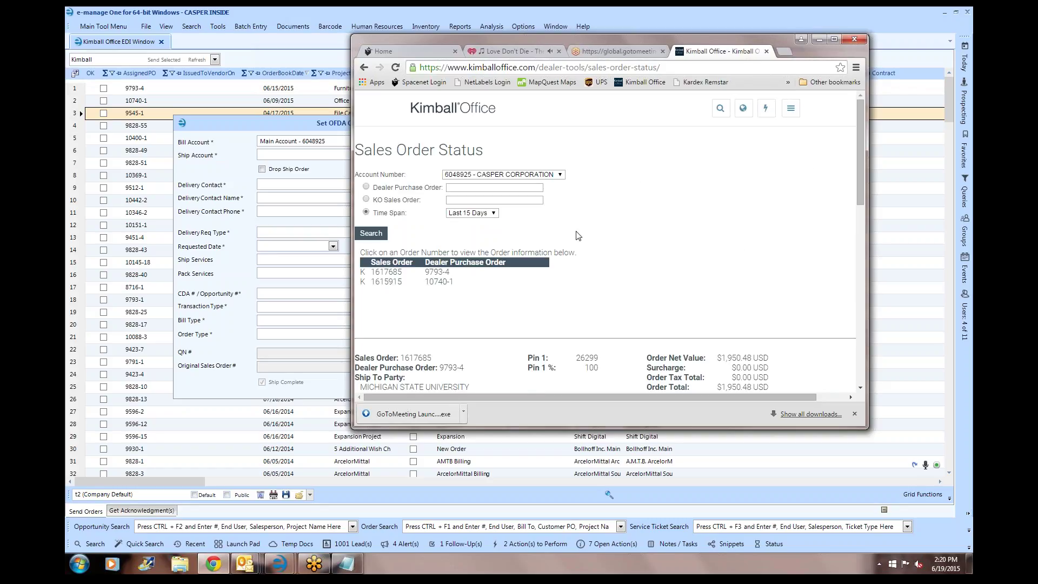
scroll(715, 227, "down", 4)
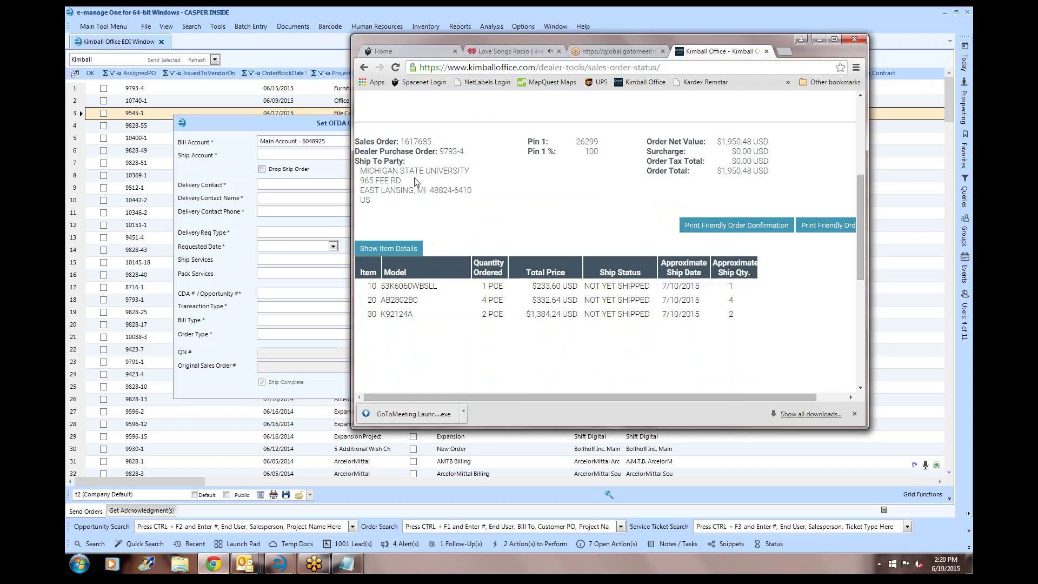
scroll(553, 176, "up", 4)
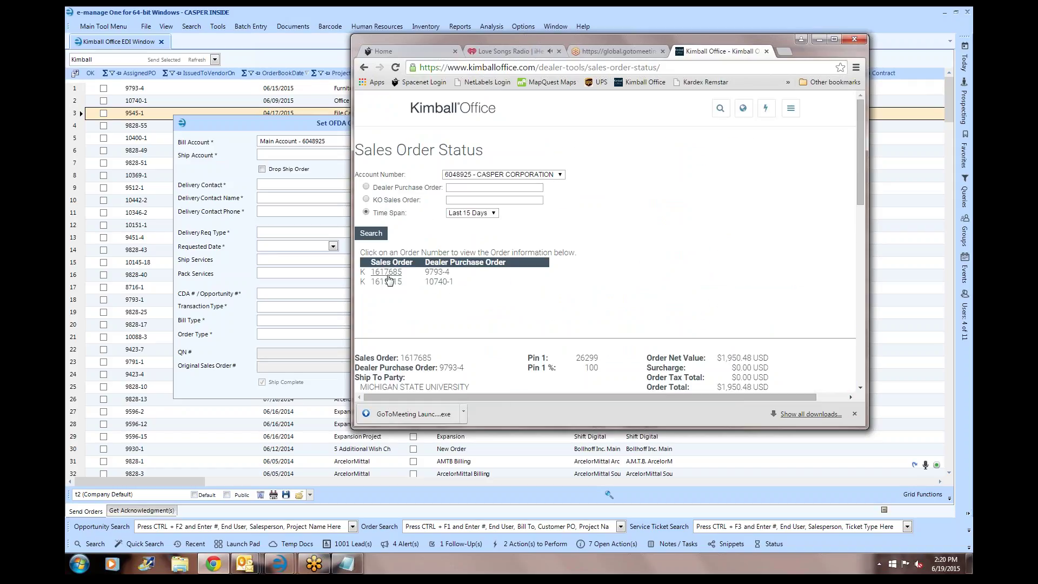
scroll(651, 285, "down", 5)
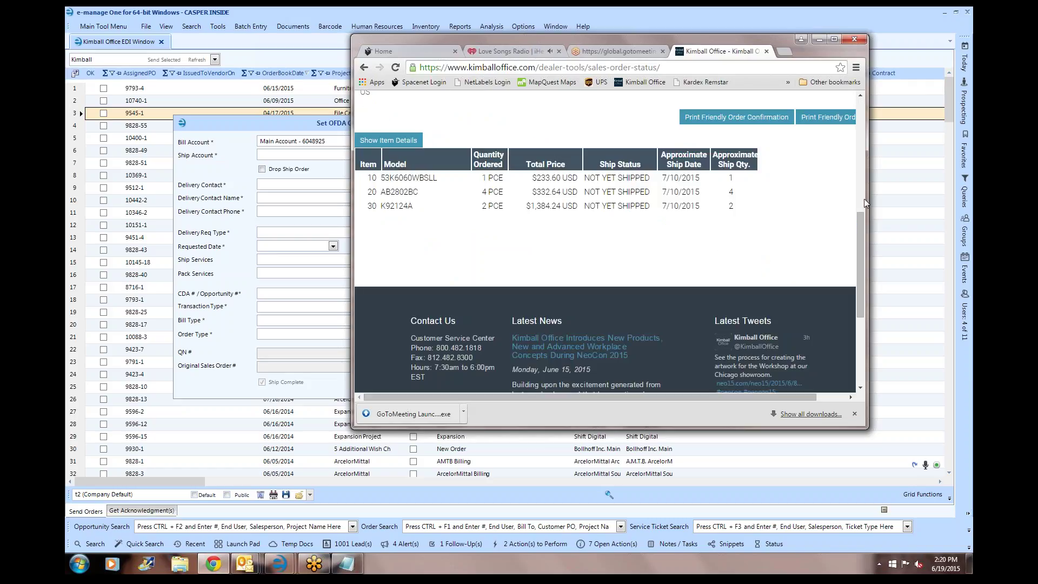
left_click_drag(867, 194, 972, 194)
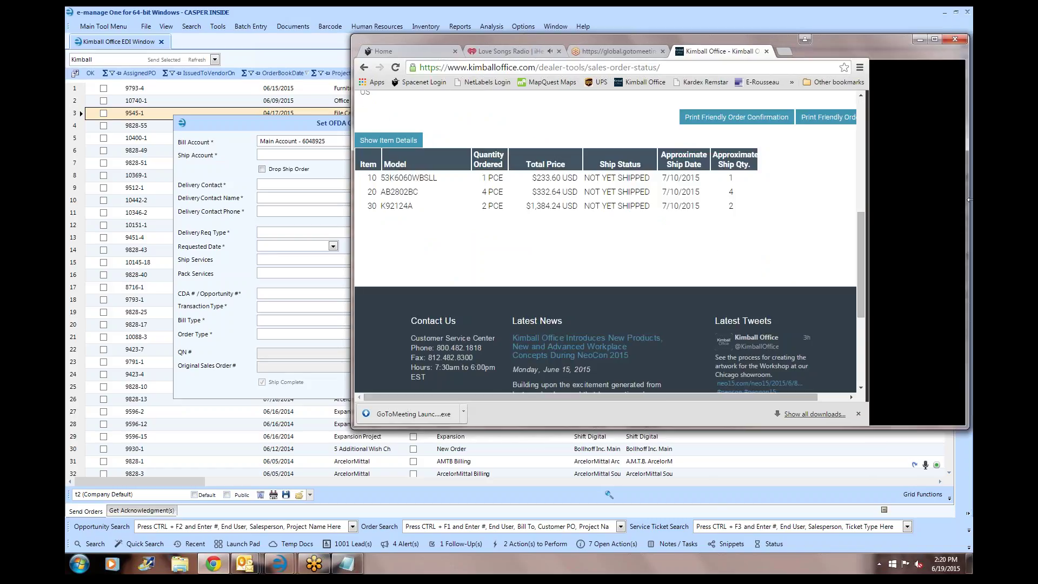
scroll(865, 147, "up", 10)
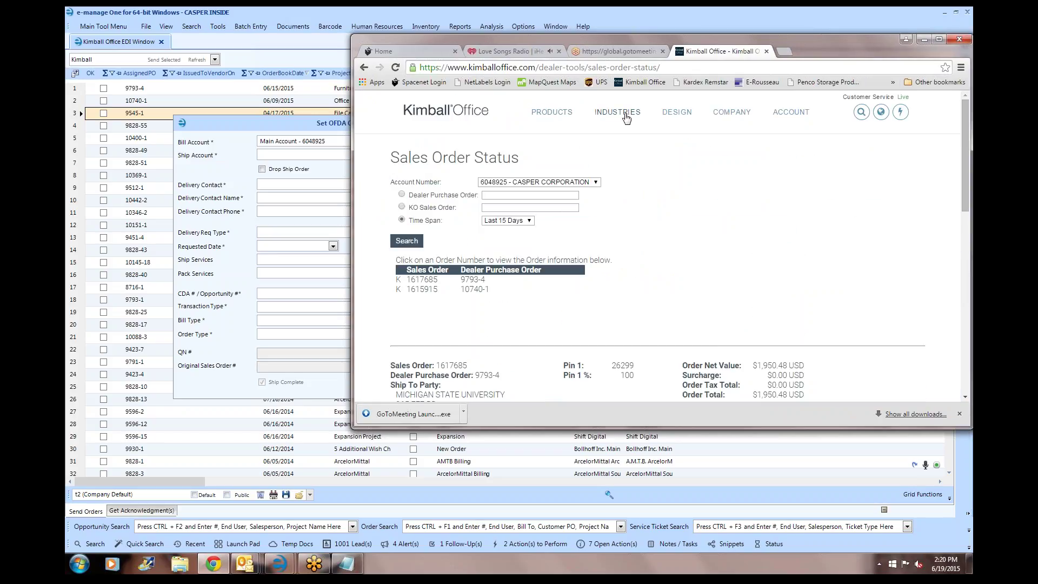
mouse_move(727, 115)
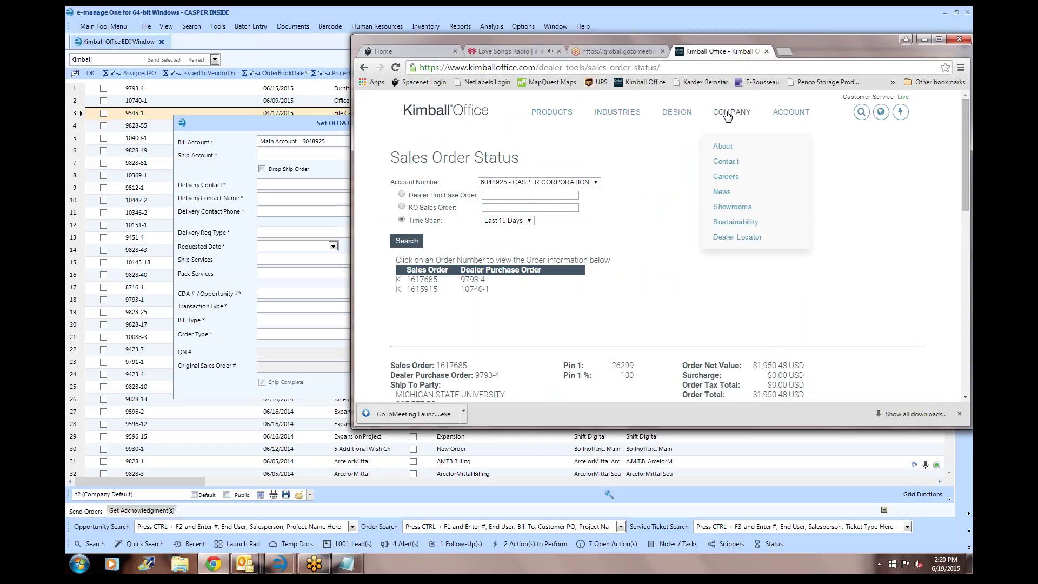
mouse_move(784, 115)
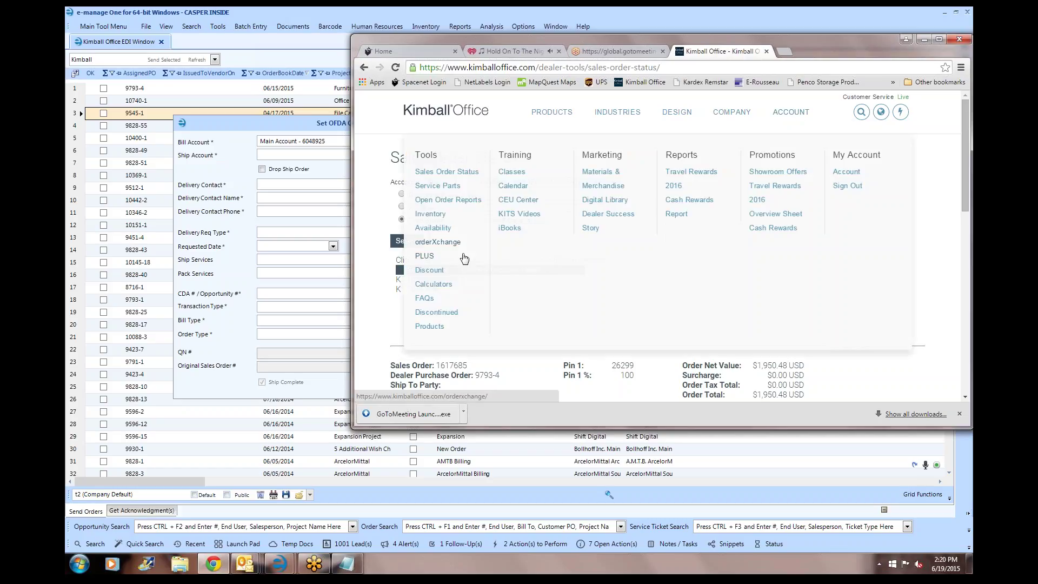
left_click(432, 244)
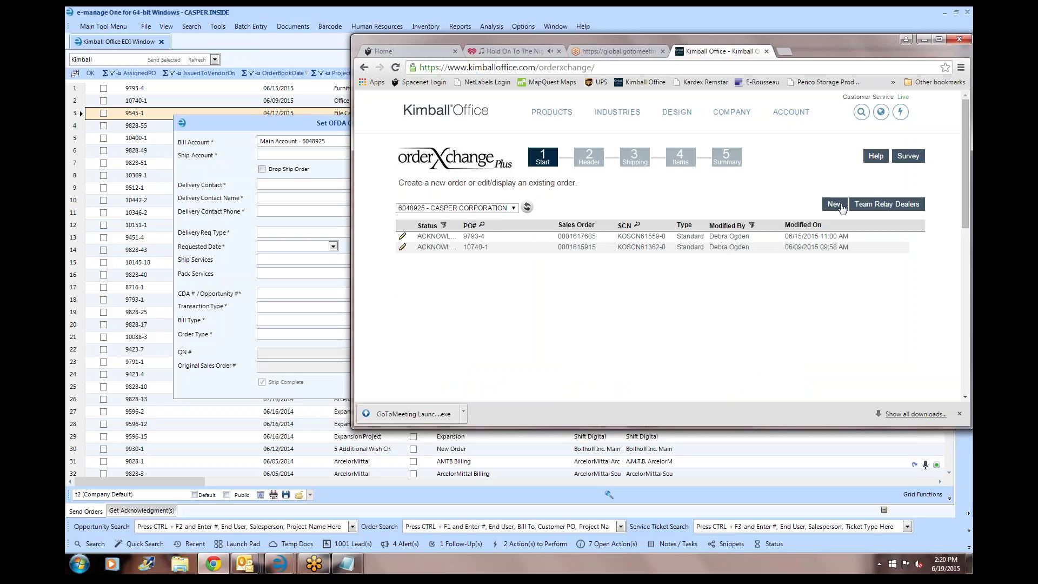
left_click(447, 239)
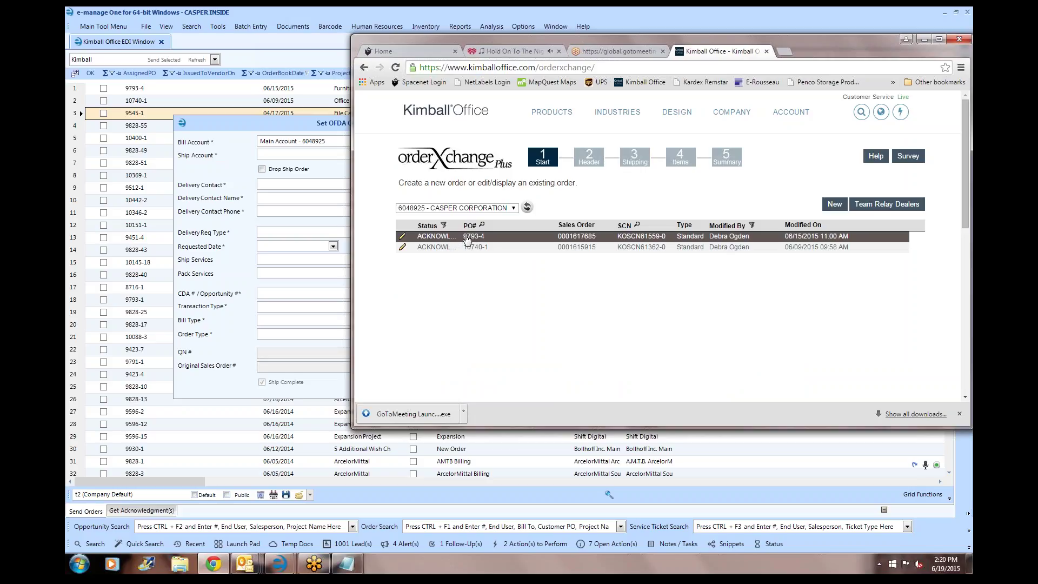
left_click(402, 238)
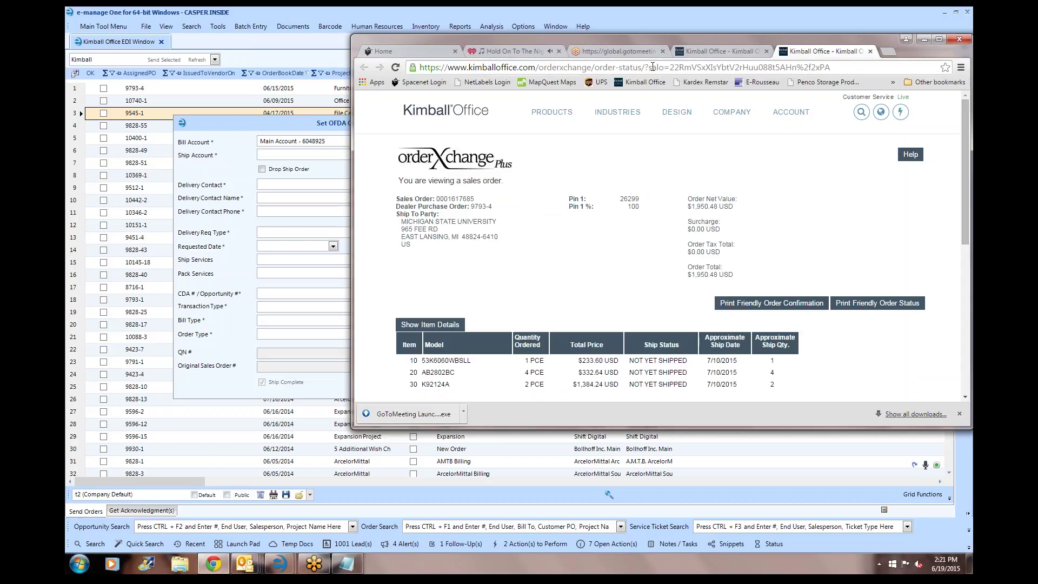
left_click(870, 51)
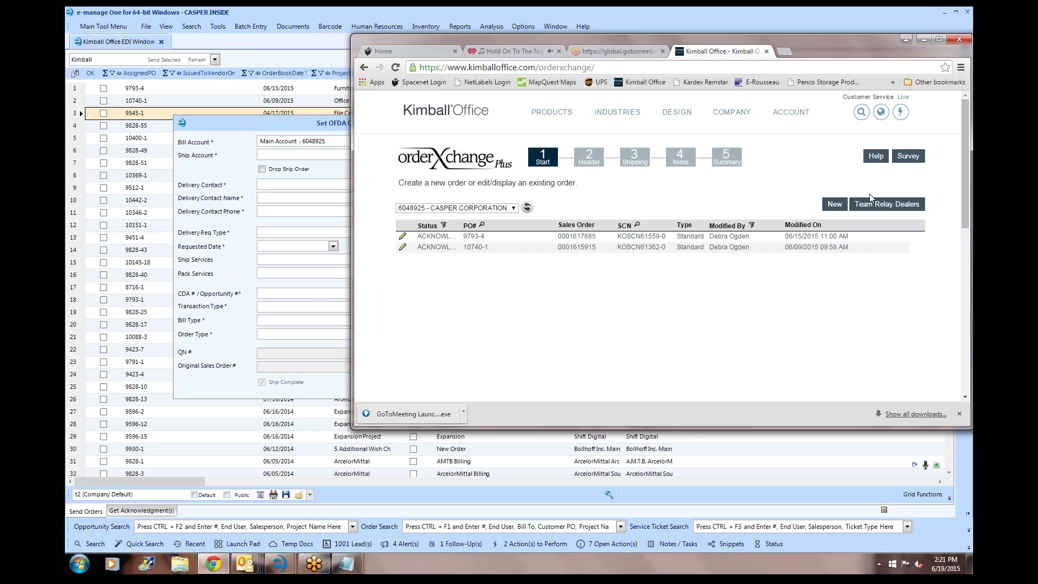
- Start a new Kimball Office order with Dealer PO 'test' and advance to the Shipping step
left_click(833, 205)
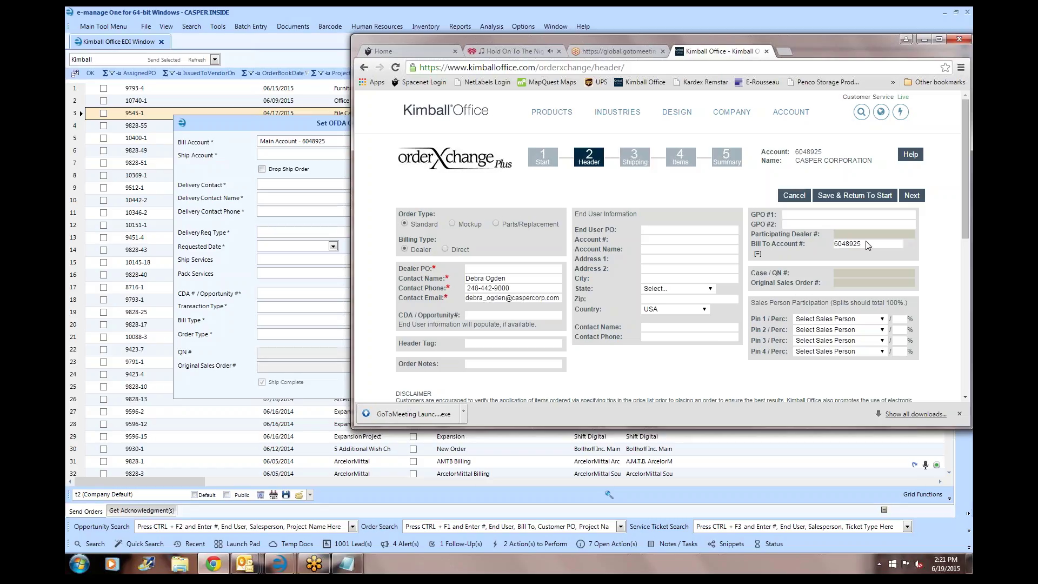
scroll(771, 321, "down", 2)
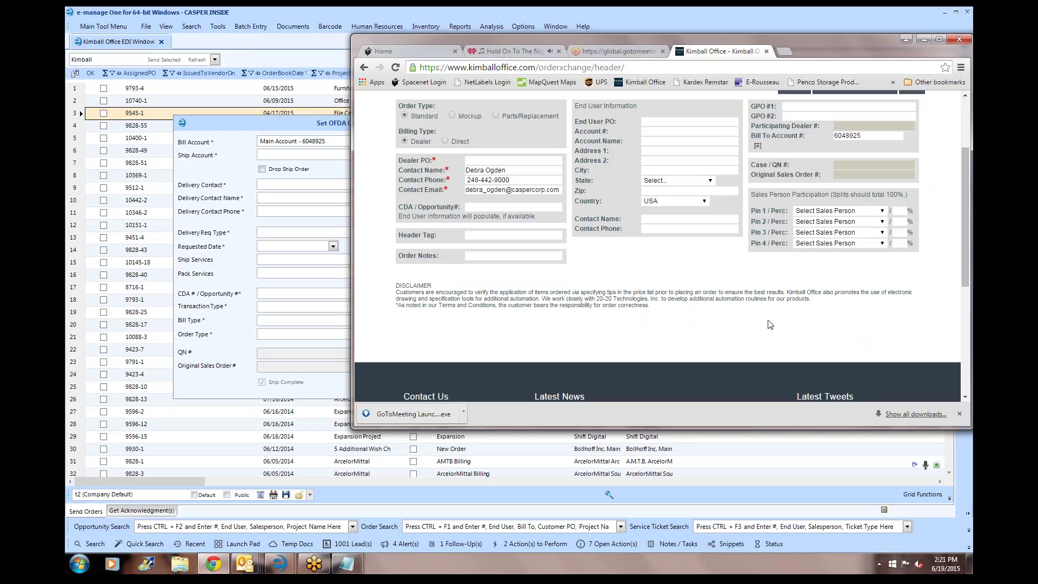
left_click(484, 160)
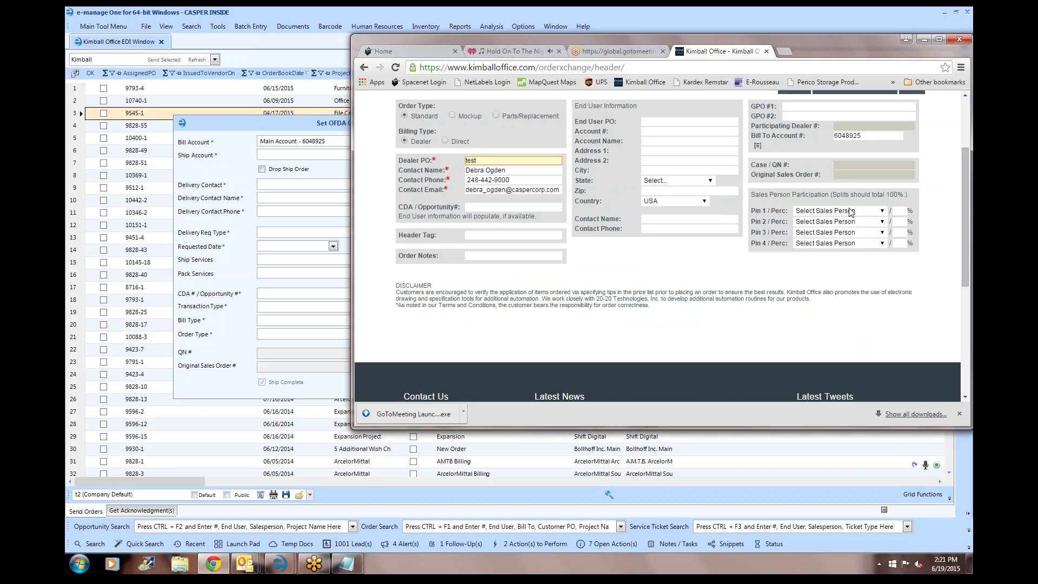
scroll(852, 212, "up", 1)
scroll(851, 212, "up", 1)
left_click(912, 198)
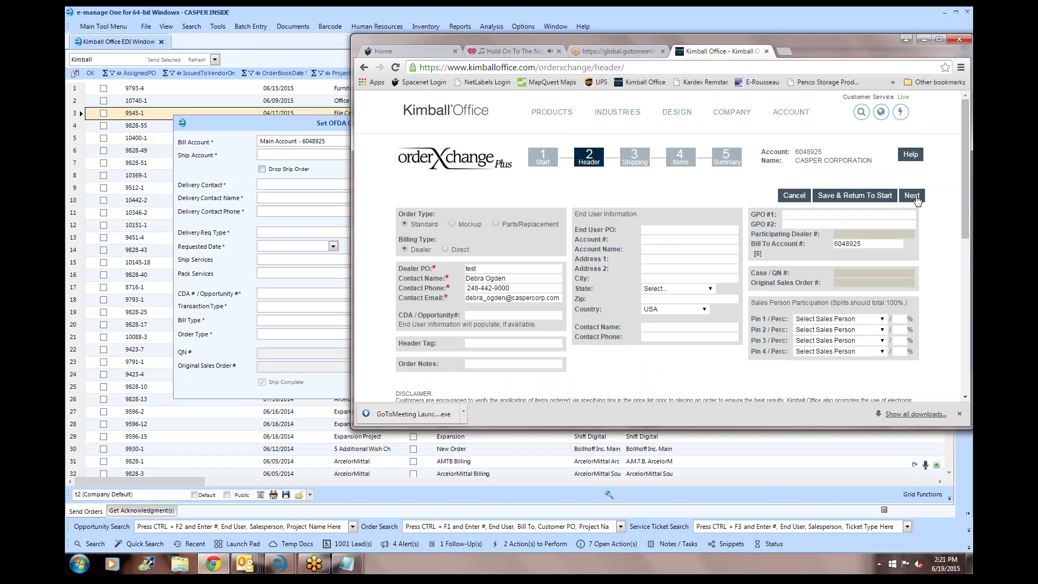
left_click(915, 198)
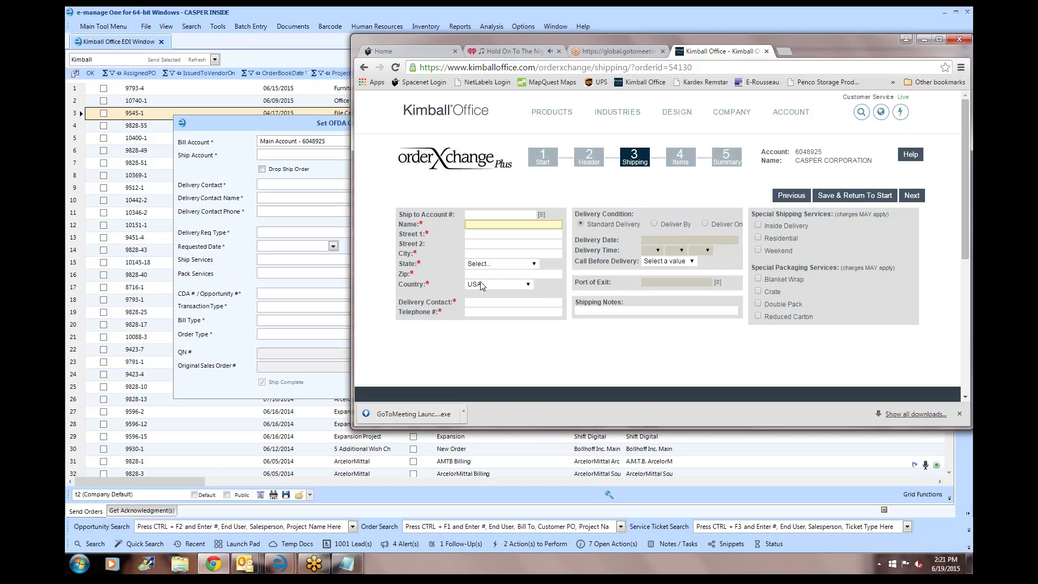
- Fill the ship-to from the Casper Corporation account, copy its account number, and return to e-manage One
left_click(541, 215)
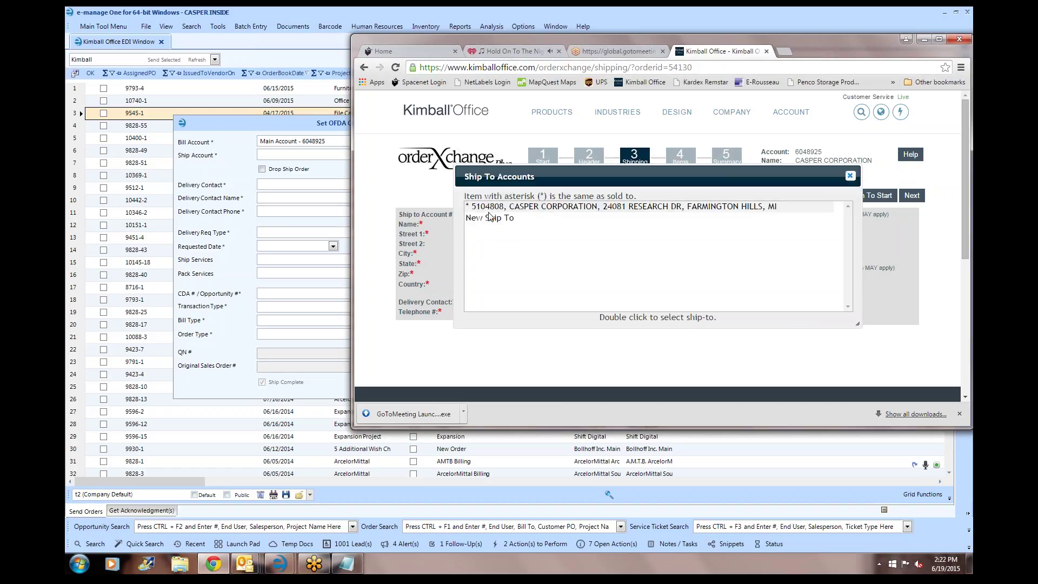
left_click(503, 210)
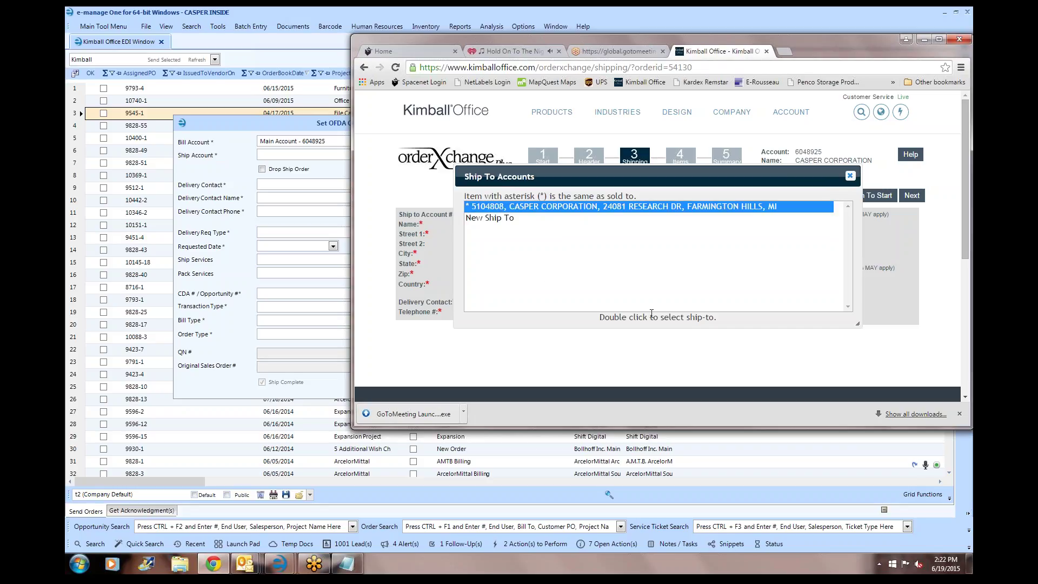
double_click(588, 211)
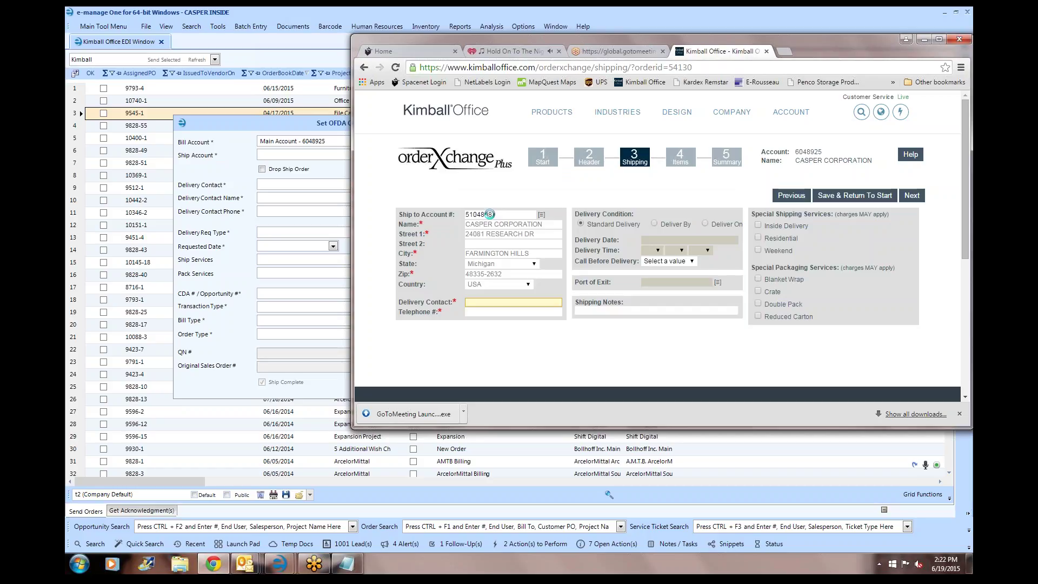
left_click_drag(514, 215, 462, 211)
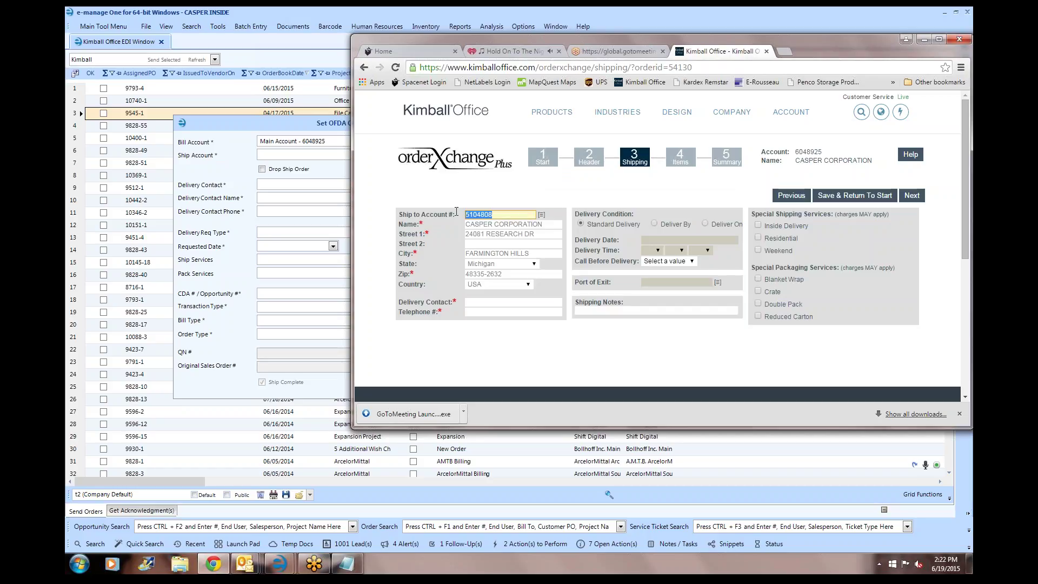
left_click(256, 70)
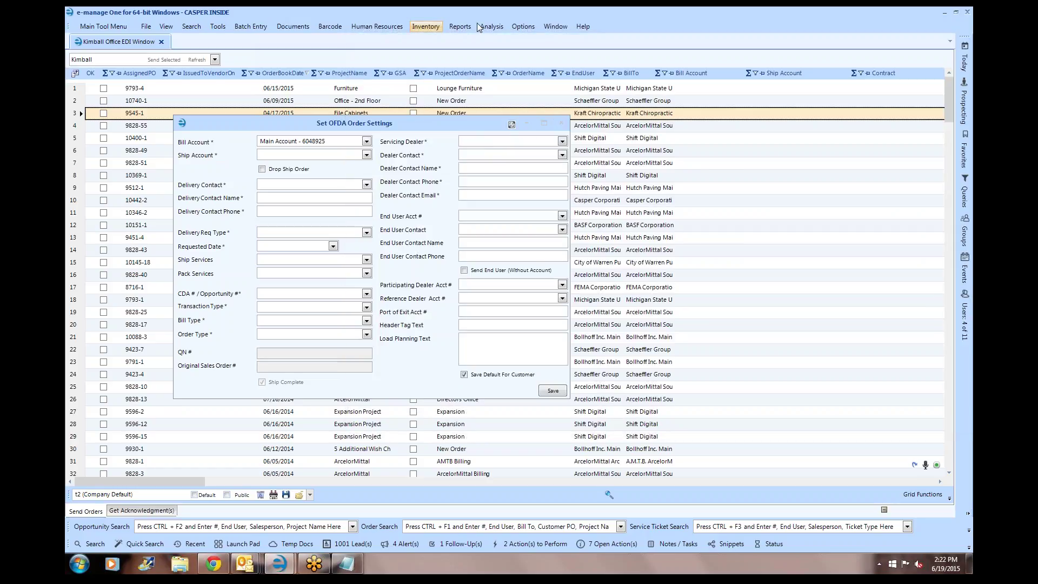
- Save a 'Main Ship Account' entry with its ship-to code under Kimball Office - Corporate Office's OFDA accounts
left_click(219, 26)
mouse_move(221, 88)
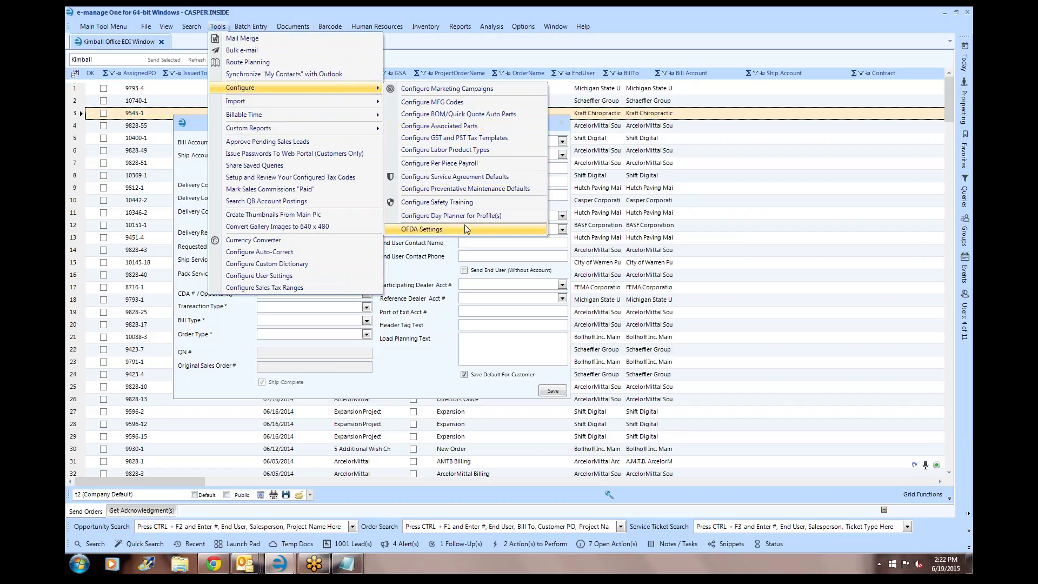
left_click(465, 228)
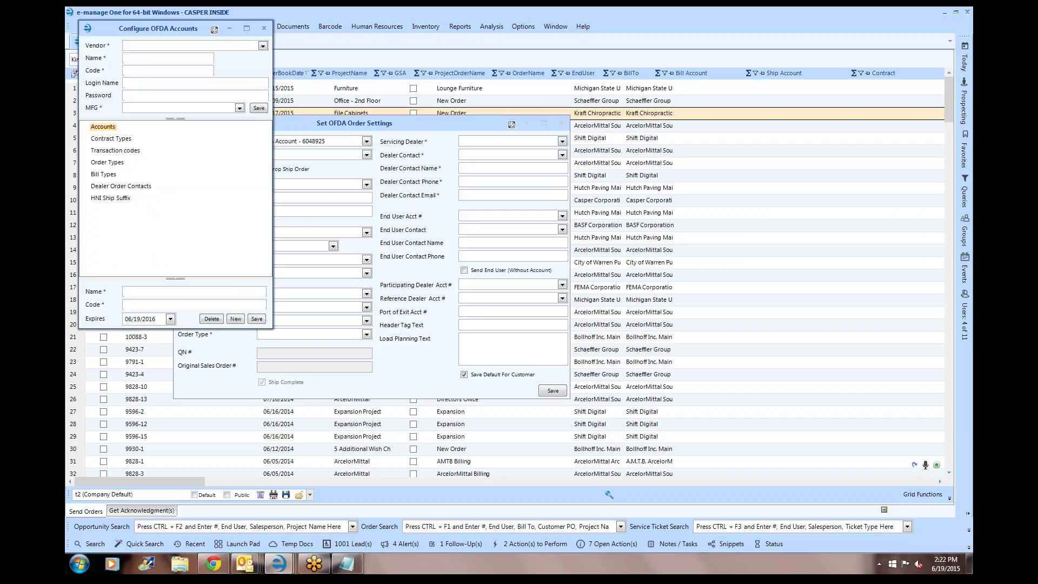
type("kimball")
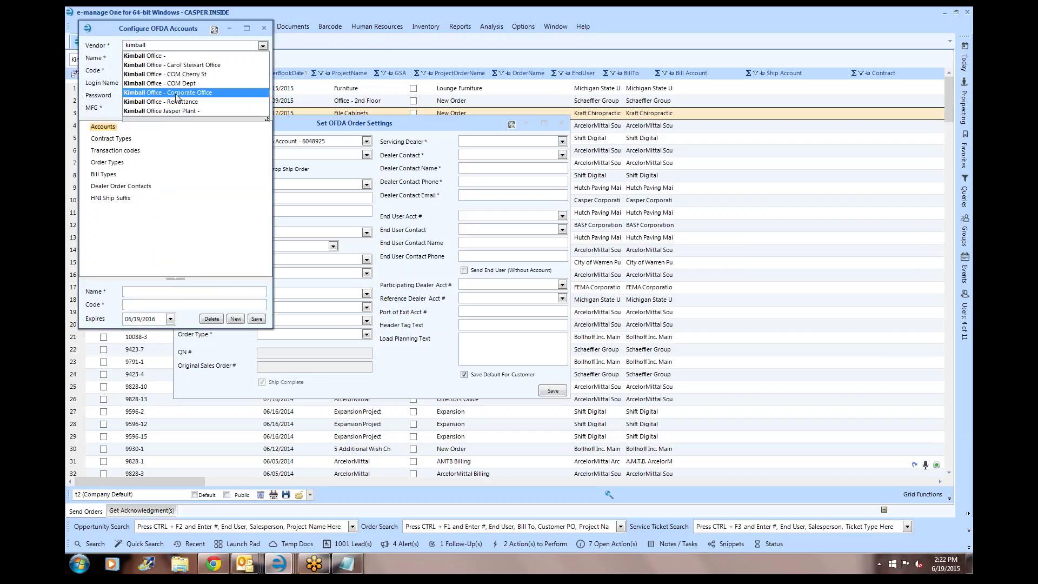
left_click(178, 93)
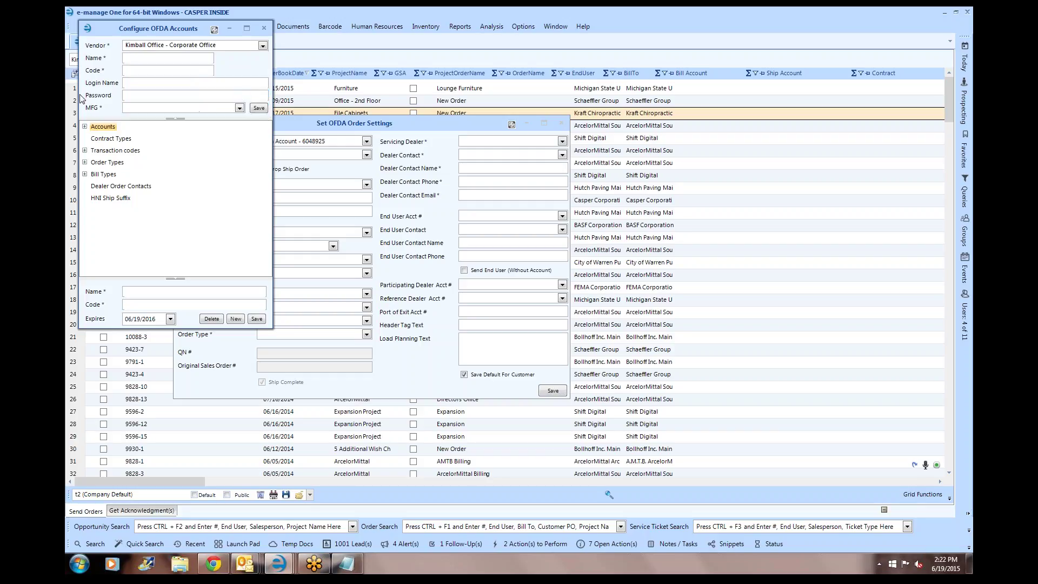
left_click(96, 128)
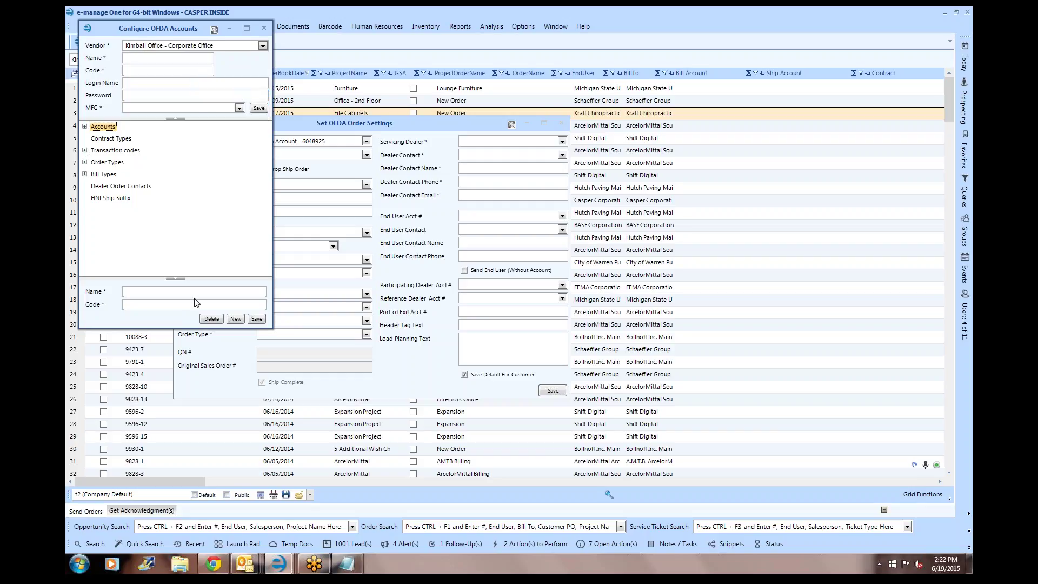
left_click(173, 293)
type("Main S")
type("hip Account")
type("5104808")
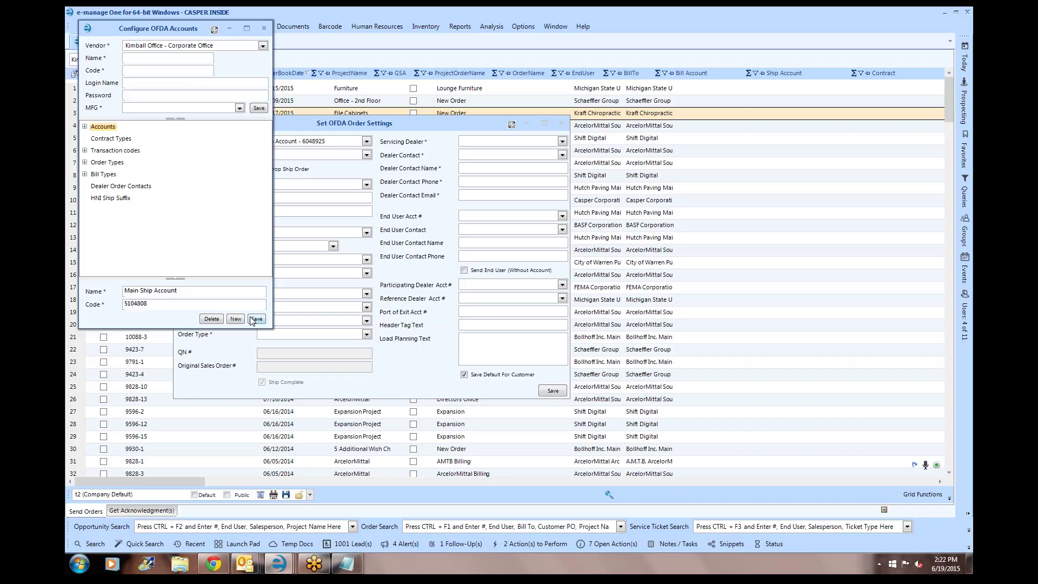
left_click(257, 321)
left_click(265, 28)
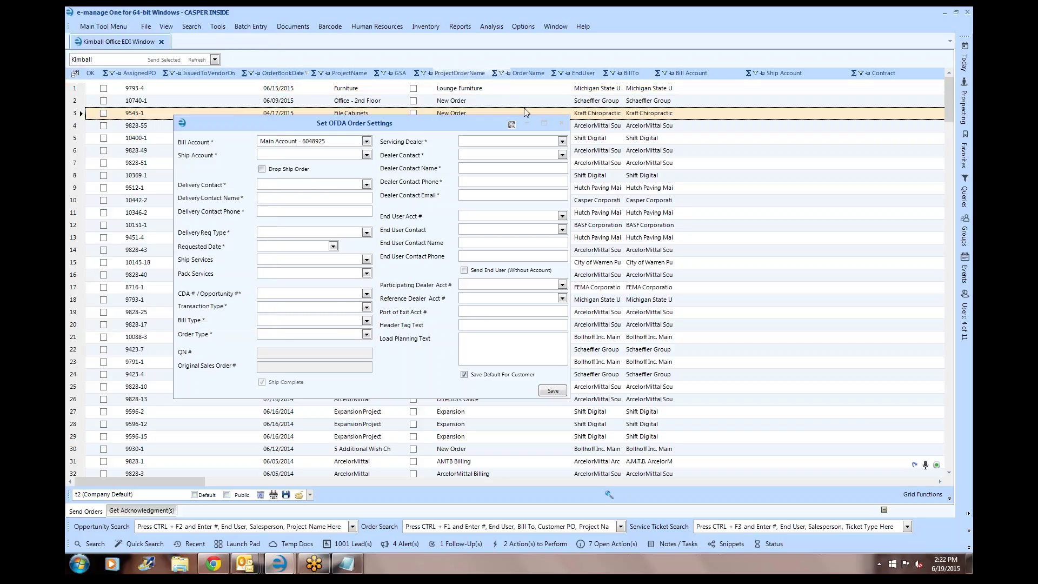
- Bill orders to the Main Account, ship to the Main Ship Account, and pick the dealer's delivery contact
left_click(559, 126)
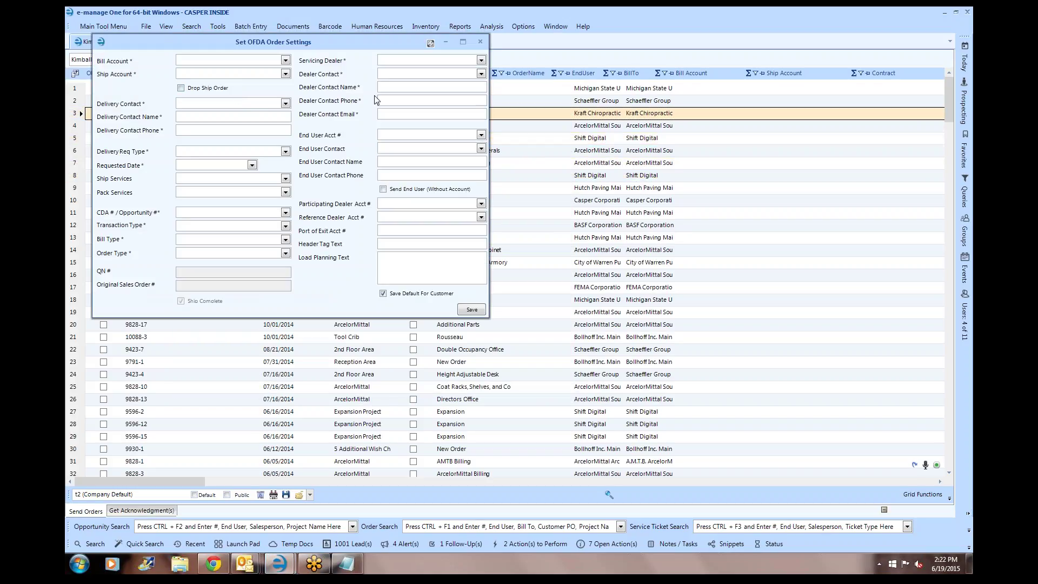
left_click(286, 60)
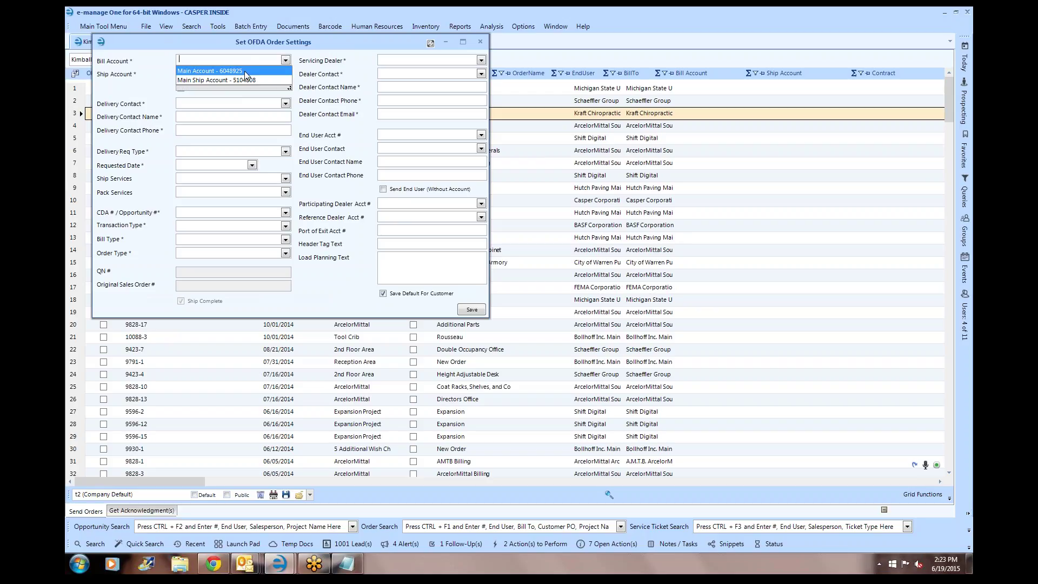
left_click(247, 71)
left_click(285, 74)
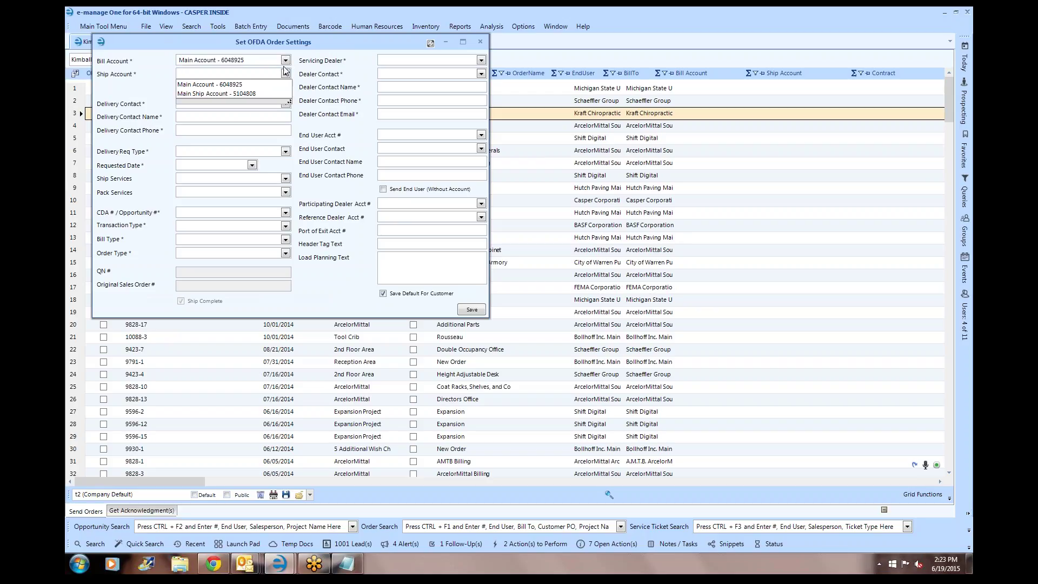
left_click(243, 94)
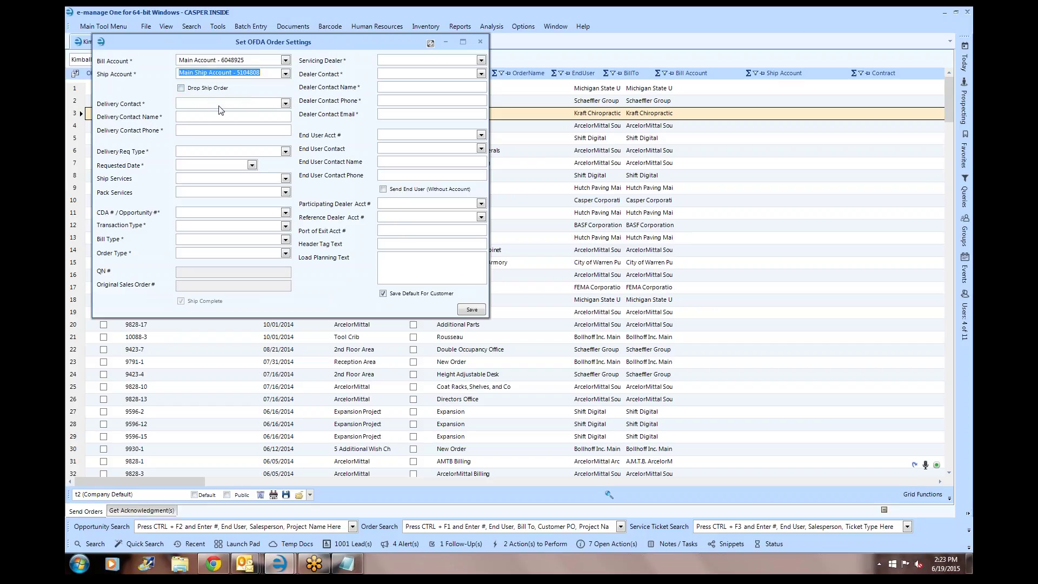
left_click(285, 103)
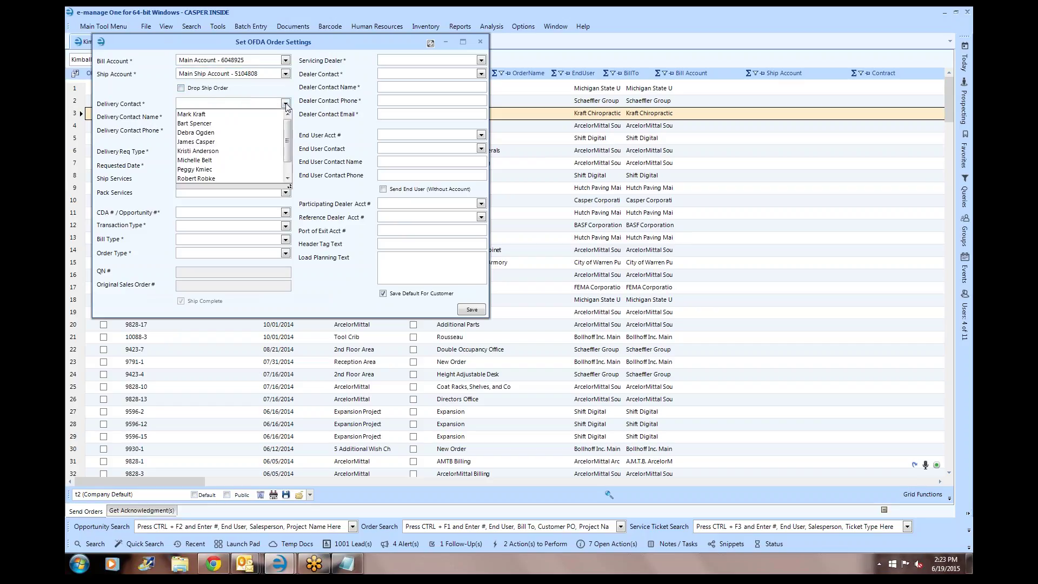
left_click(203, 135)
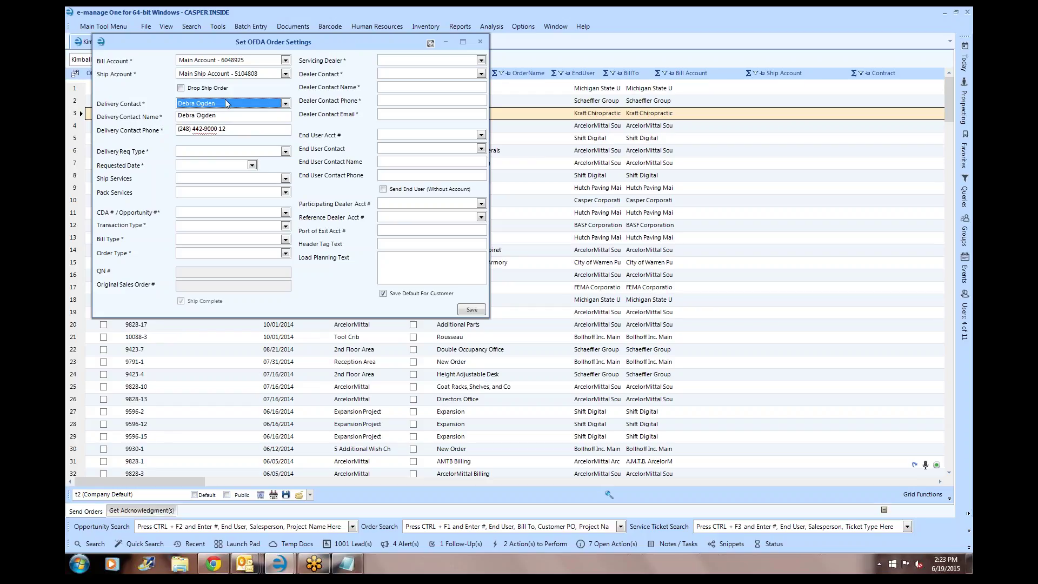
- Set the delivery request type to Standard Delivery, leaving ship and pack services empty
left_click(205, 152)
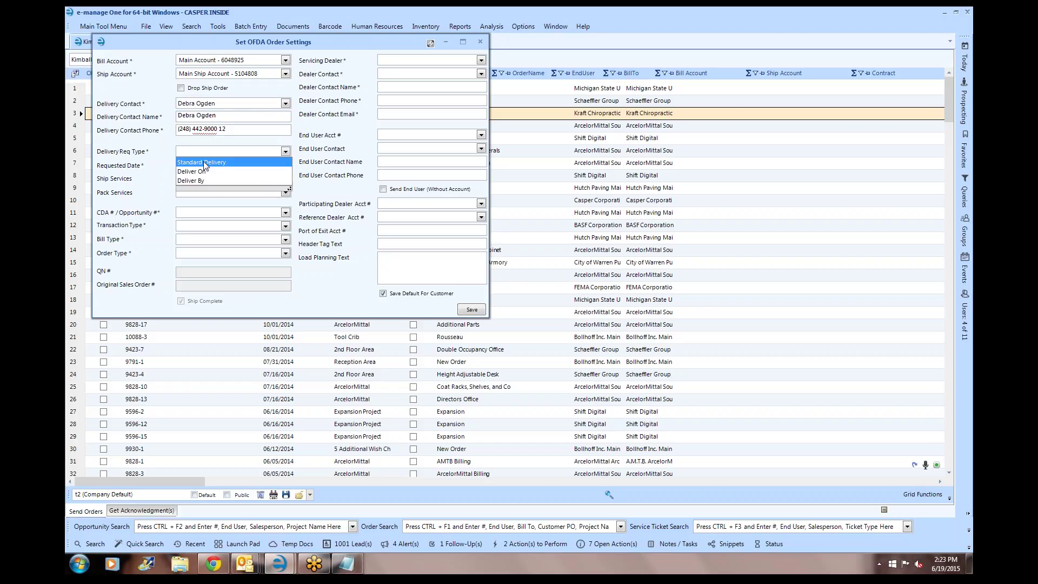
left_click(204, 161)
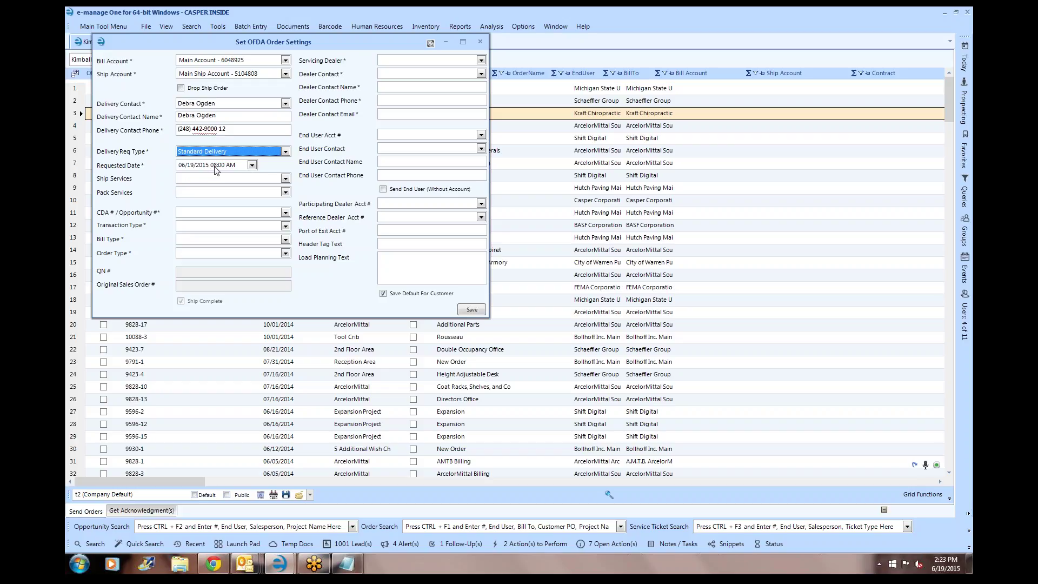
left_click(285, 179)
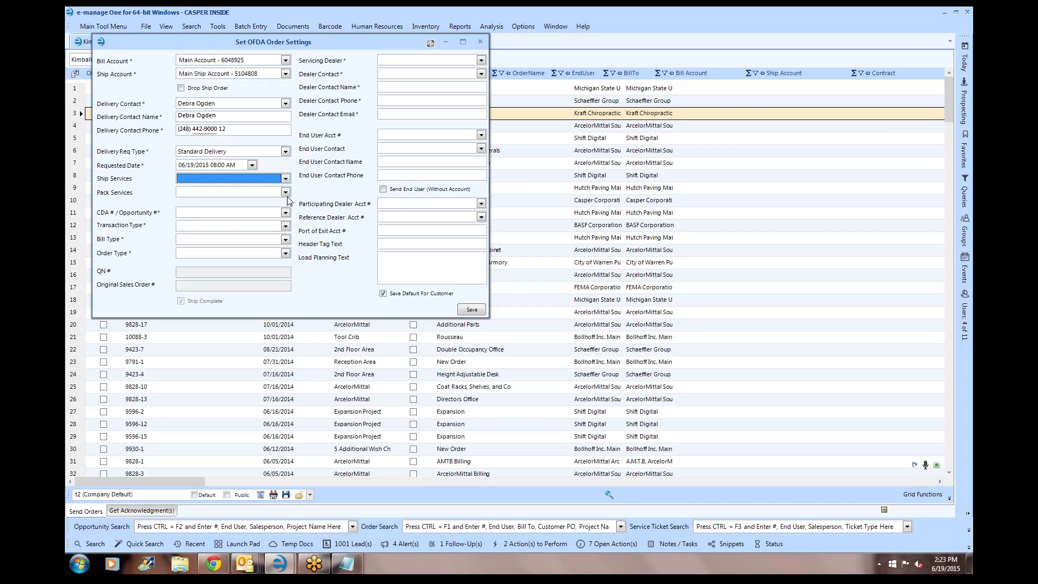
left_click(286, 192)
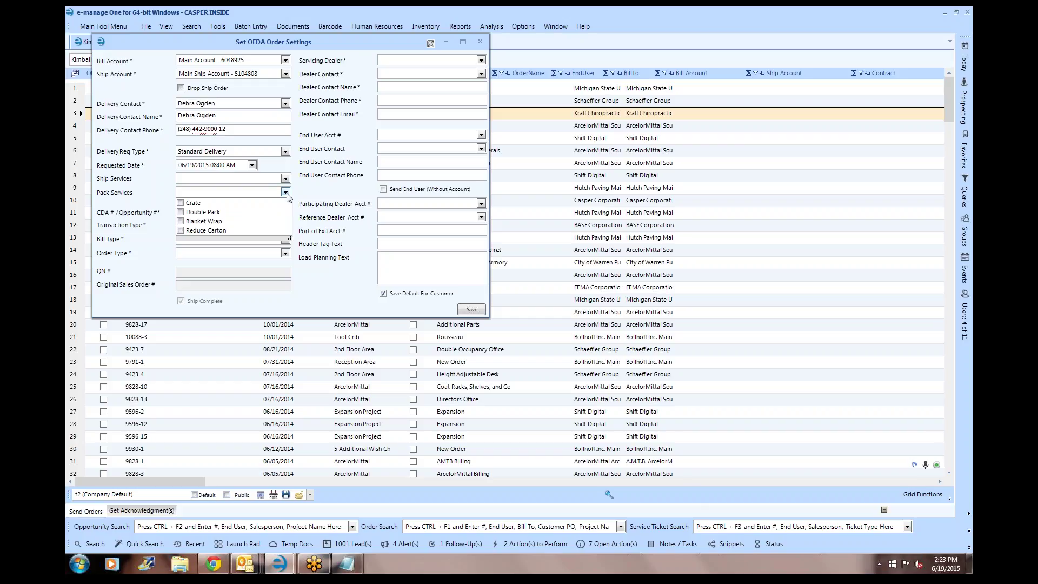
left_click(286, 193)
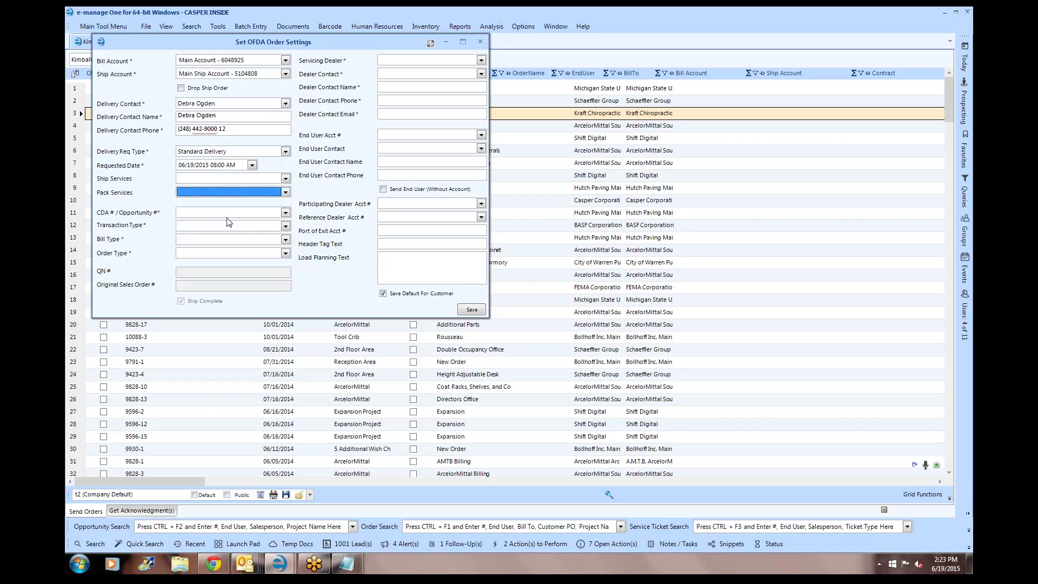
left_click(200, 212)
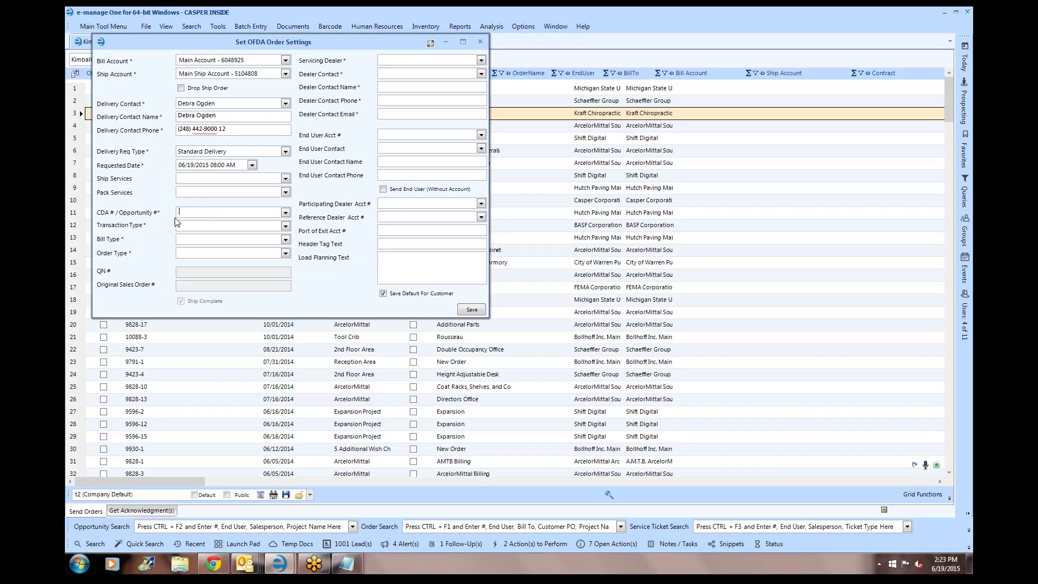
- Set transaction type New Order, bill type Dealer Bill and order type Standard Order
left_click(224, 226)
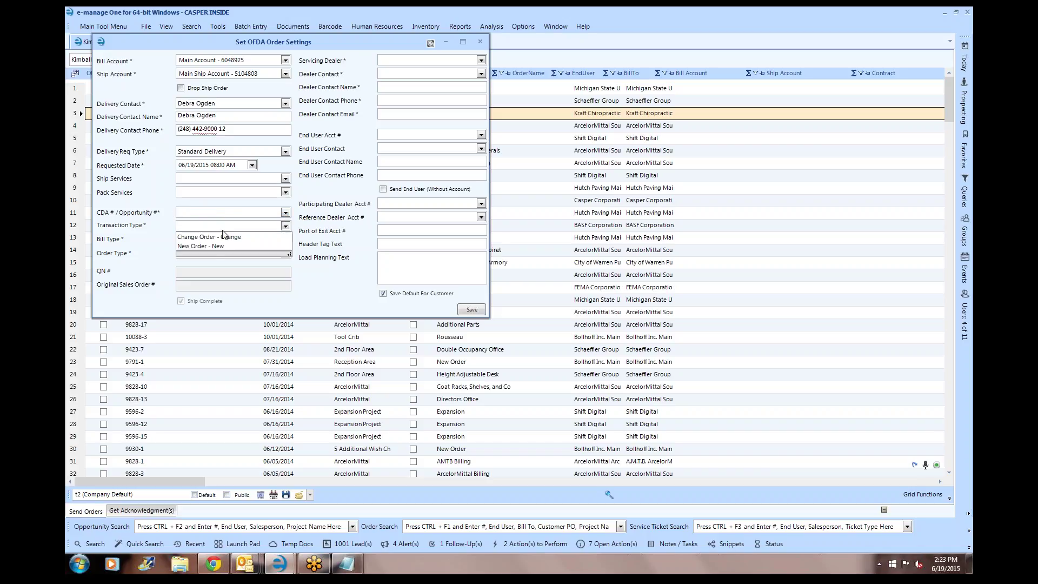
left_click(216, 246)
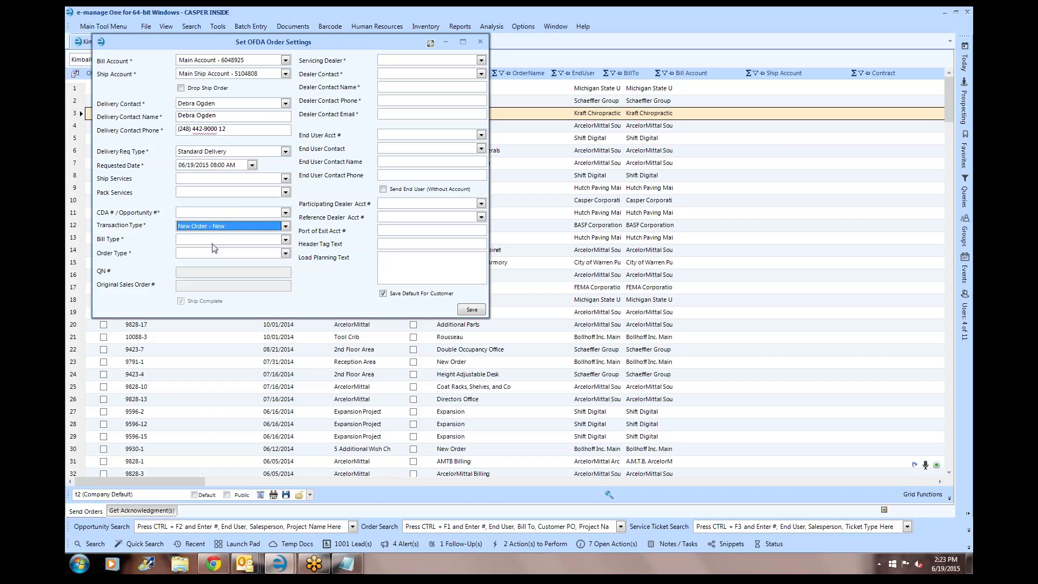
left_click(213, 243)
left_click(210, 250)
left_click(213, 254)
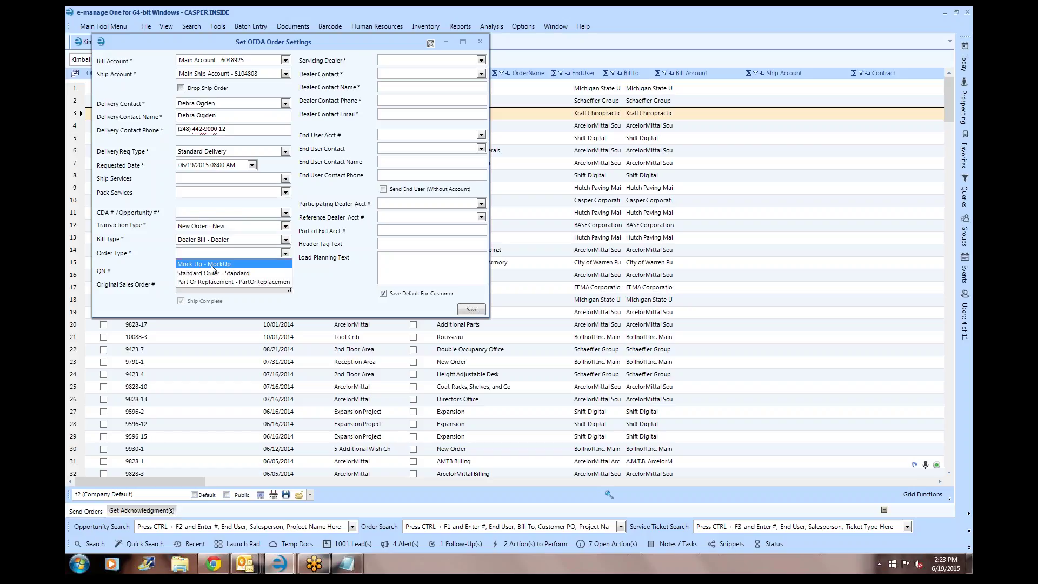
left_click(205, 281)
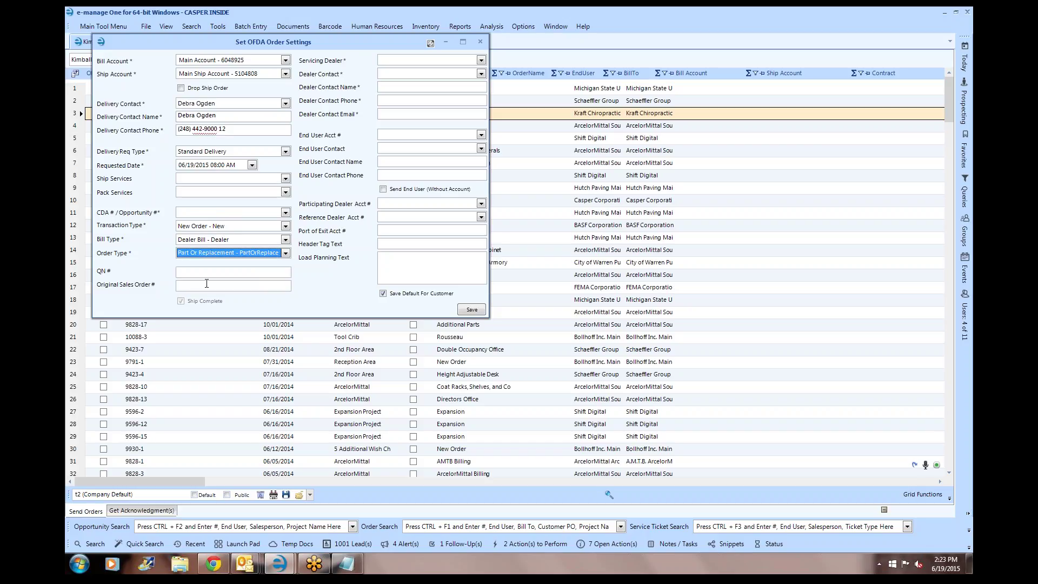
left_click(227, 254)
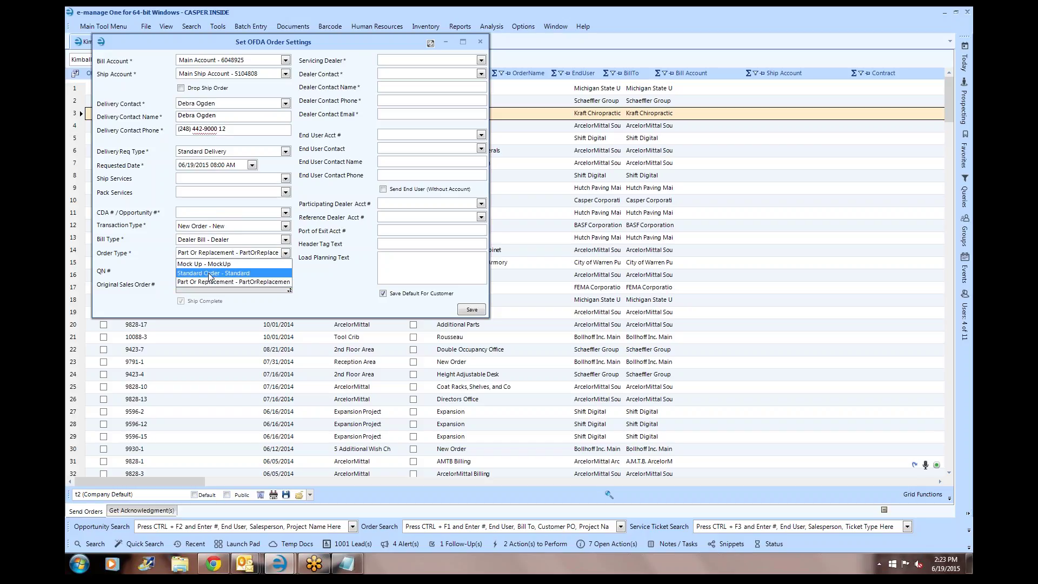
left_click(211, 277)
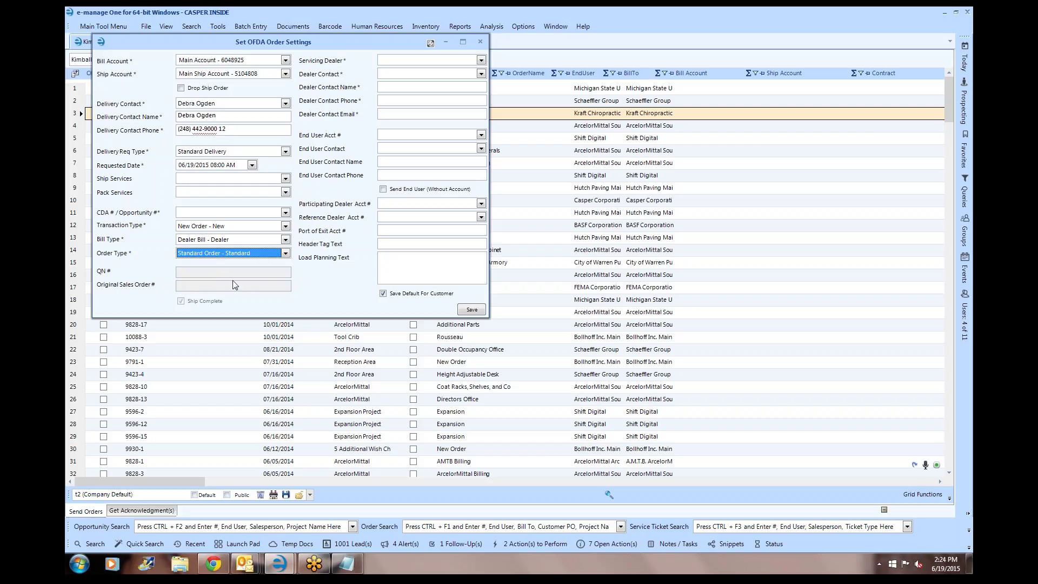
- Choose Main Account as the servicing dealer, leaving the dealer contact empty
left_click(481, 60)
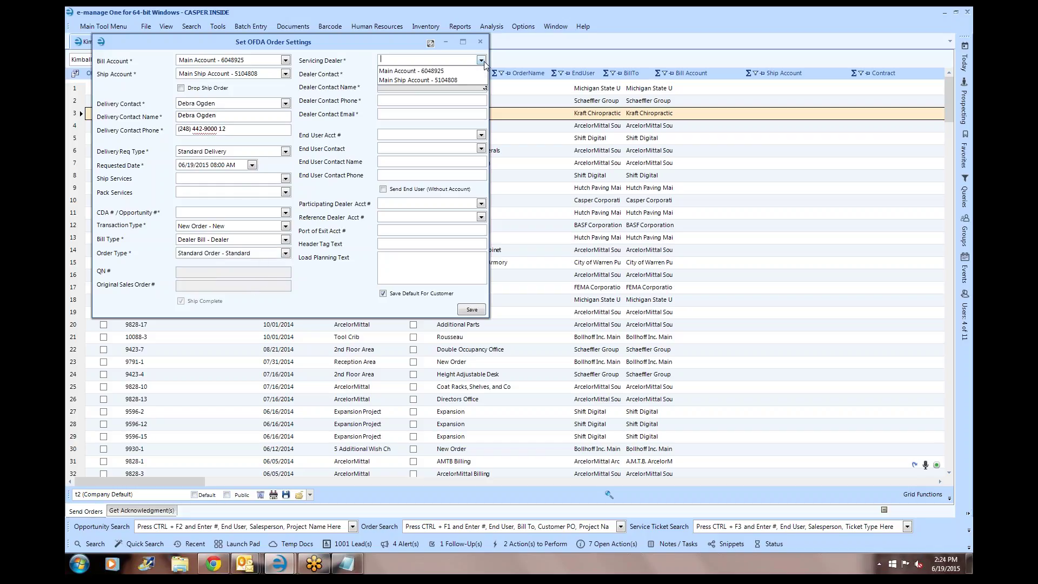
left_click(447, 73)
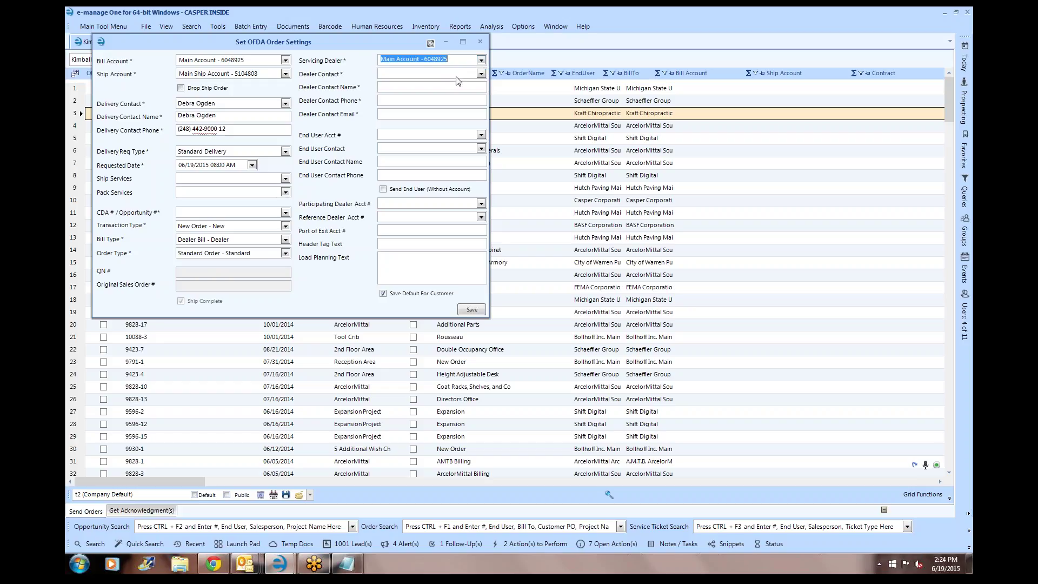
left_click(473, 74)
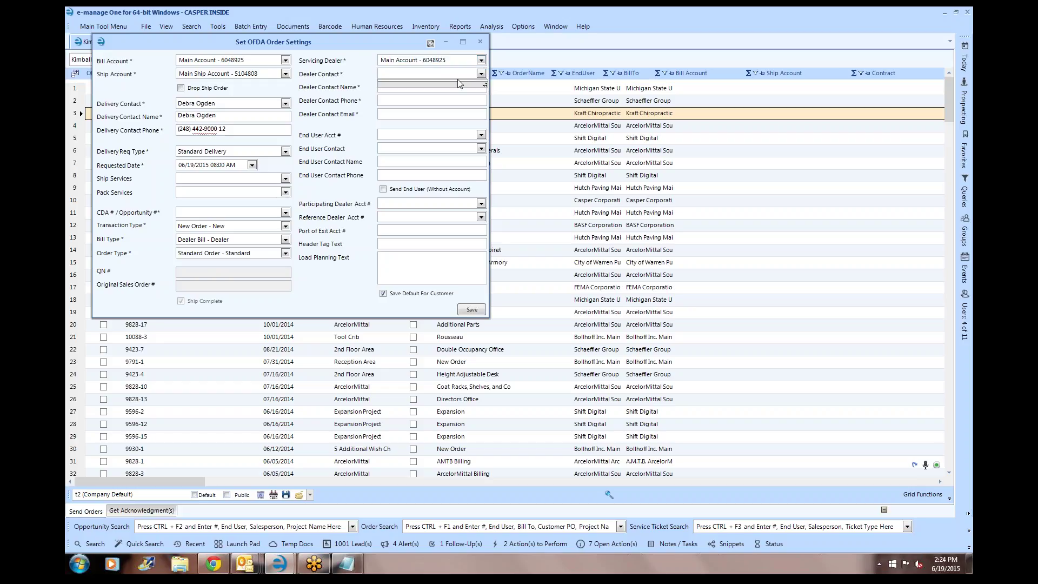
left_click(466, 76)
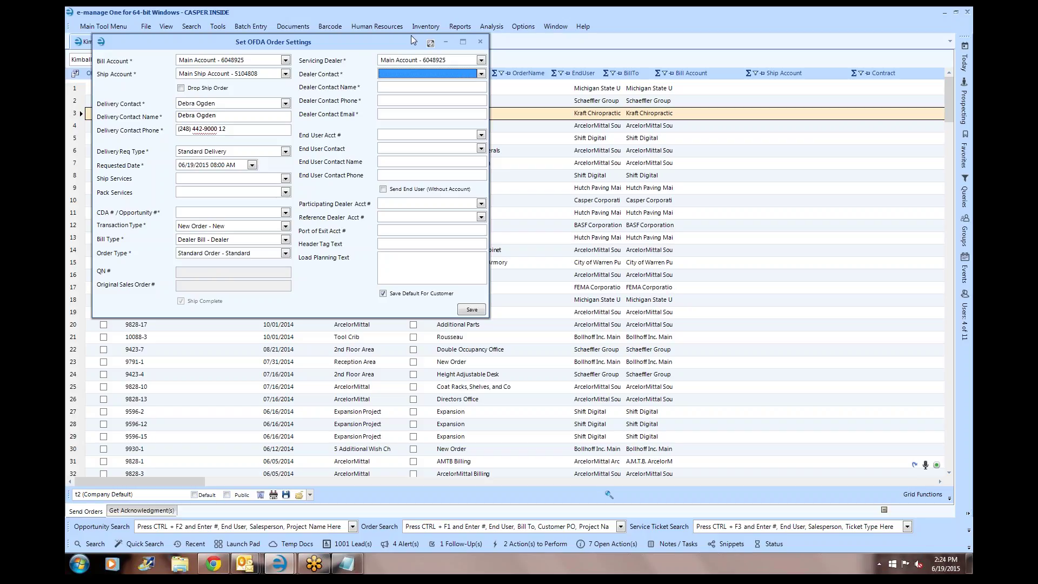
left_click_drag(403, 41, 681, 93)
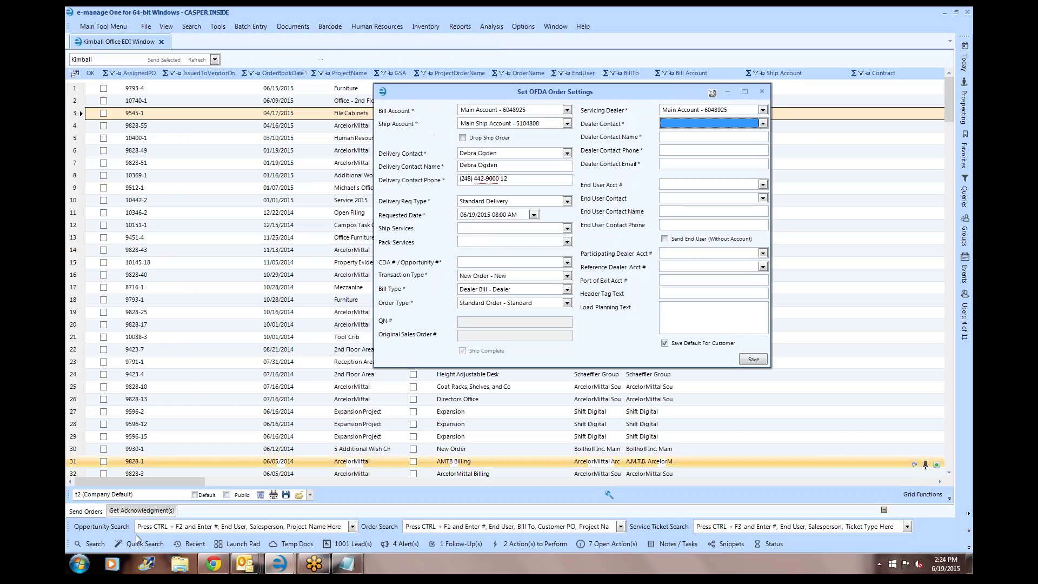
left_click(96, 543)
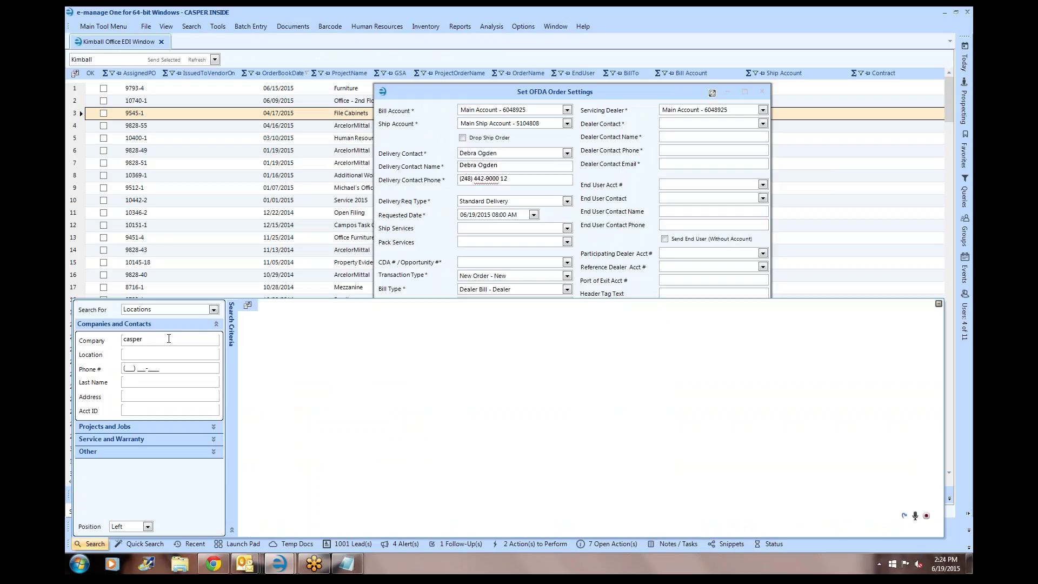
- Search contacts for Casper and add the Corporate Office delivery contact to the OFDA delivery contacts list
key("Return")
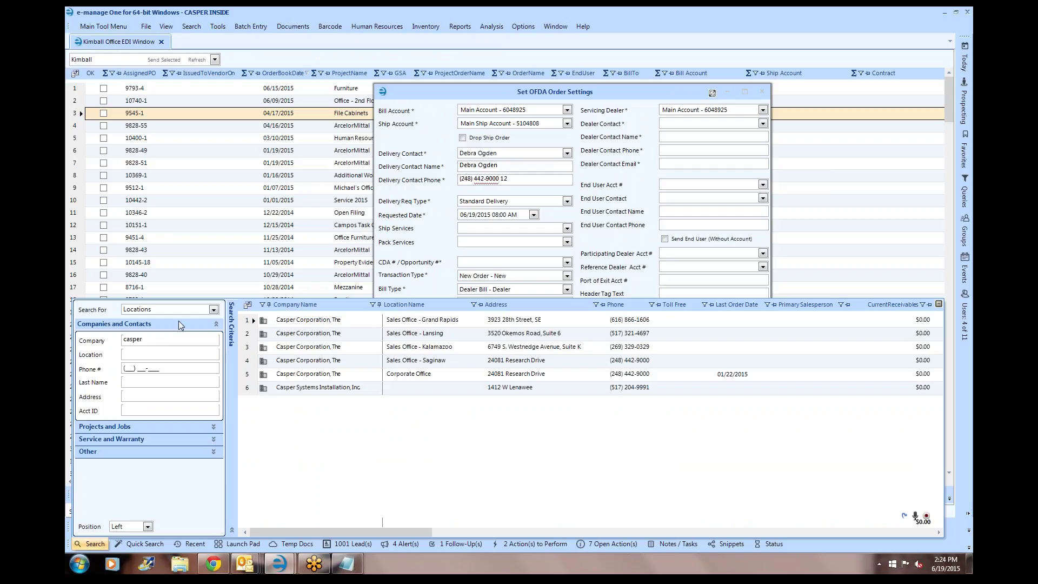
left_click(168, 311)
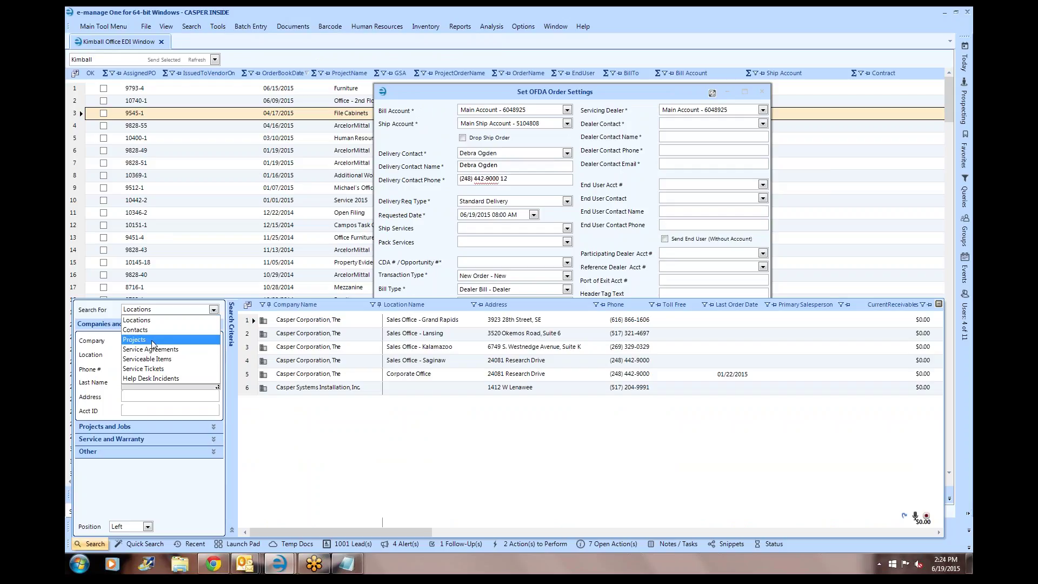
left_click(151, 330)
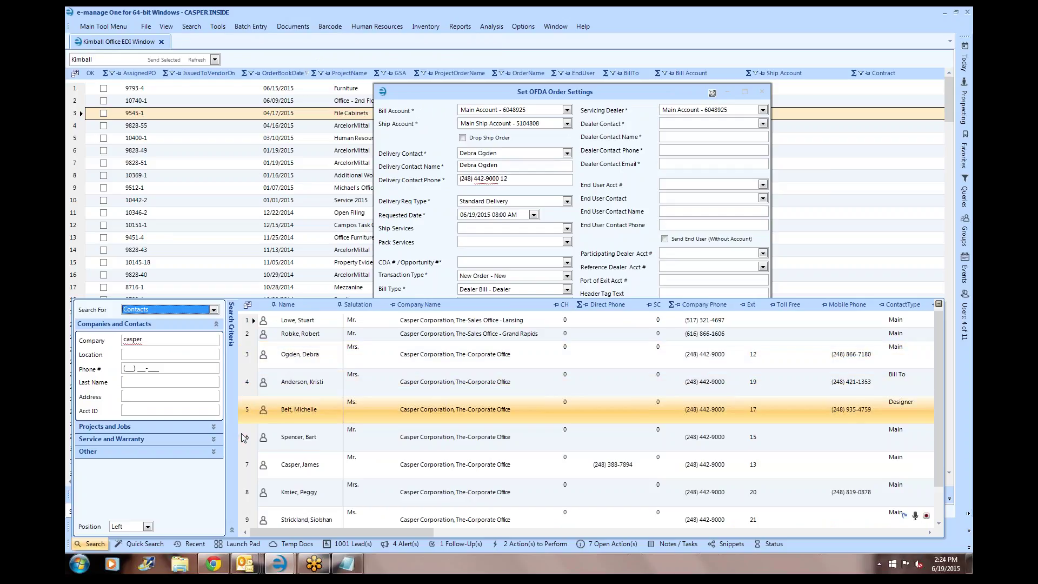
double_click(282, 354)
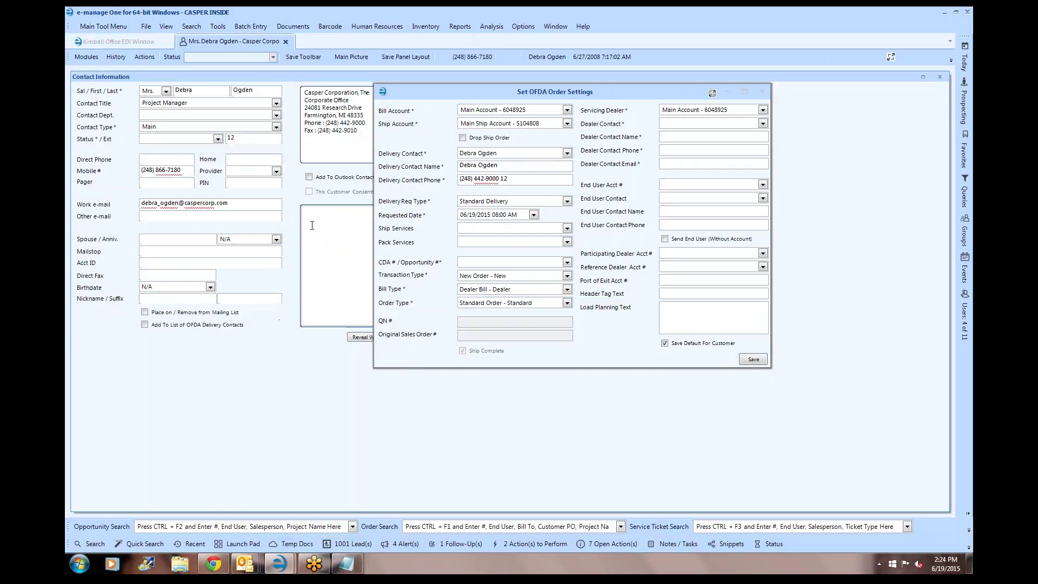
left_click(146, 325)
left_click_drag(596, 89, 784, 82)
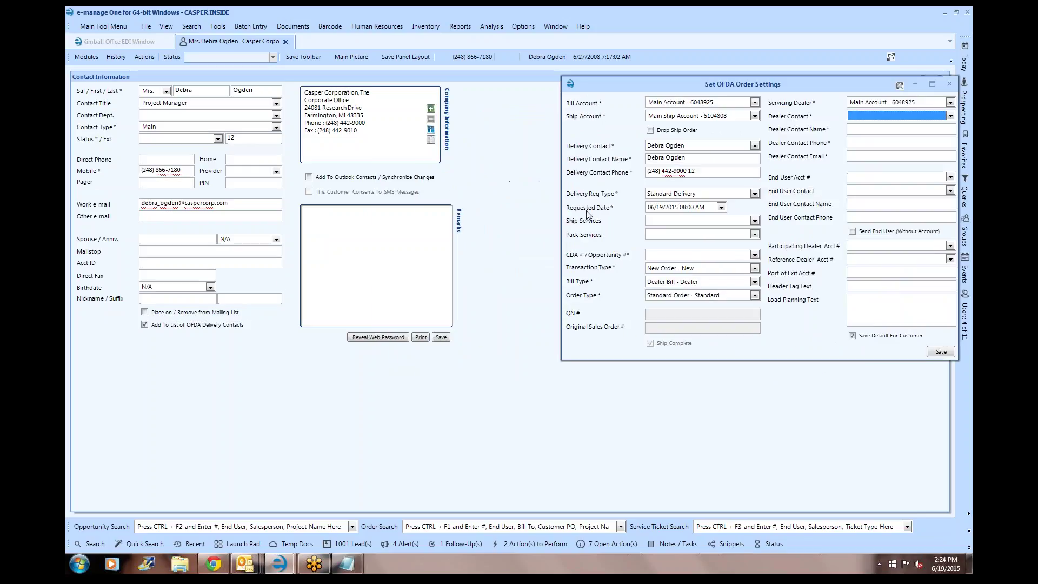
left_click(440, 338)
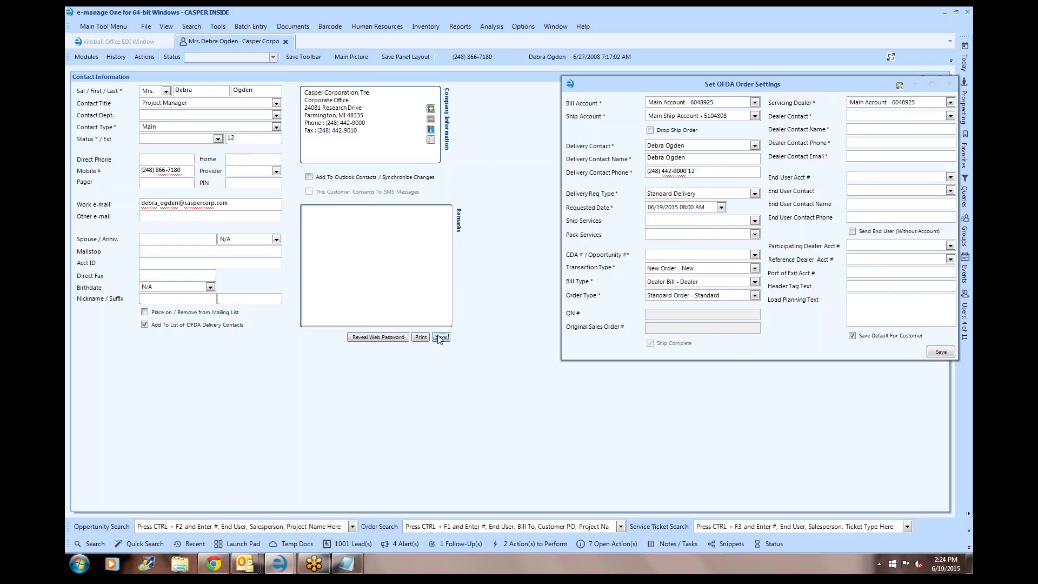
left_click_drag(706, 92, 305, 110)
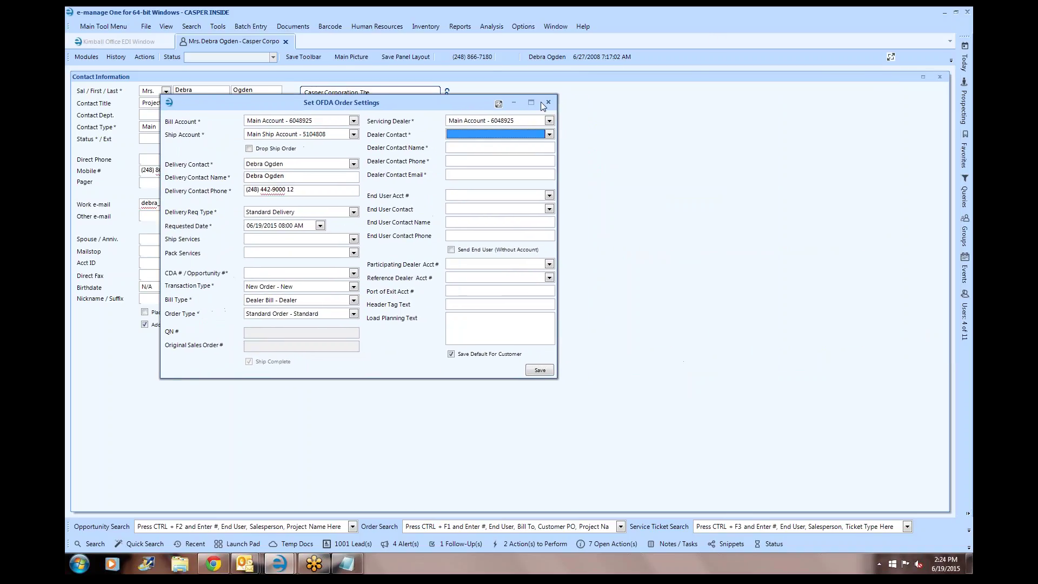
- Fill the Dealer Contact Name, Phone and Email fields with the contact's details, then save the settings
left_click(472, 147)
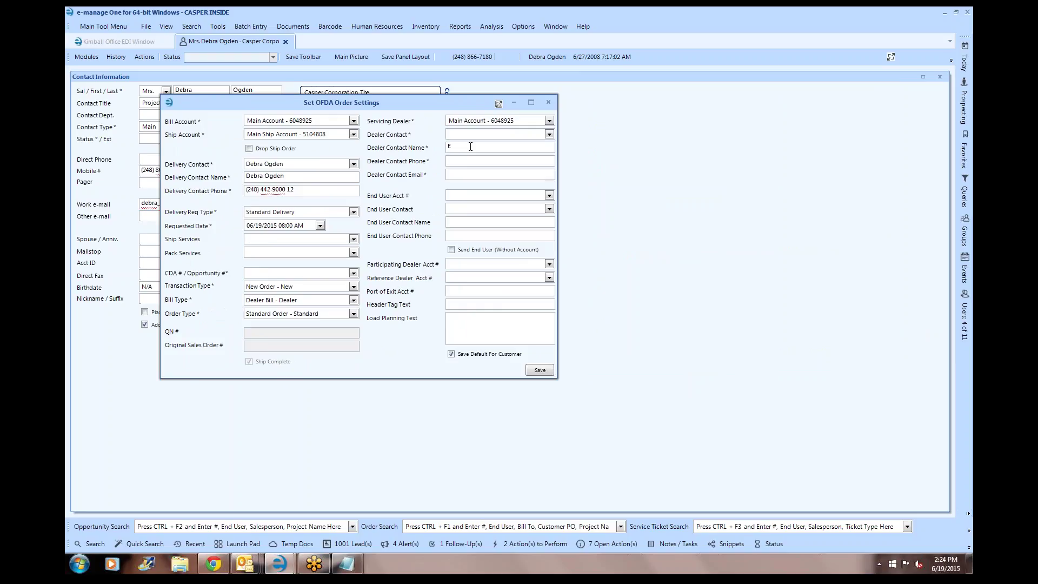
type("Deb")
type(" ex")
type("t 12")
key("Tab")
type("de")
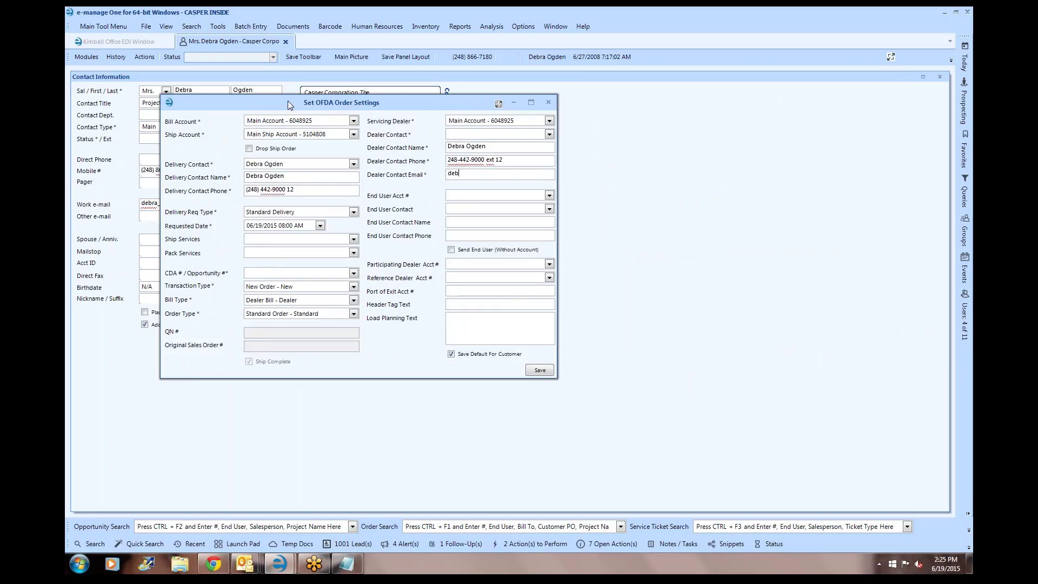
left_click_drag(239, 106, 402, 108)
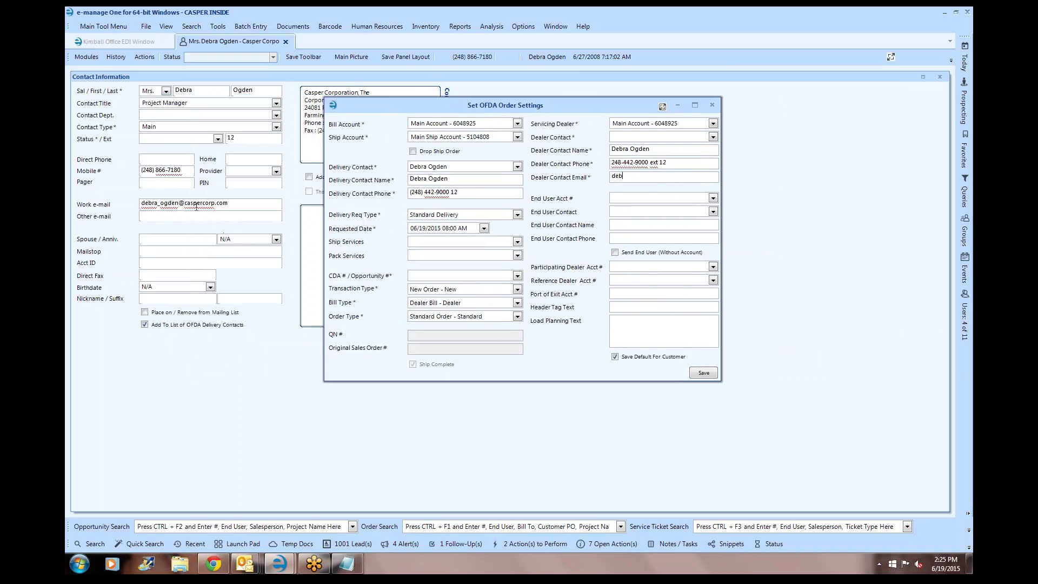
key("Tab")
left_click_drag(573, 108, 465, 84)
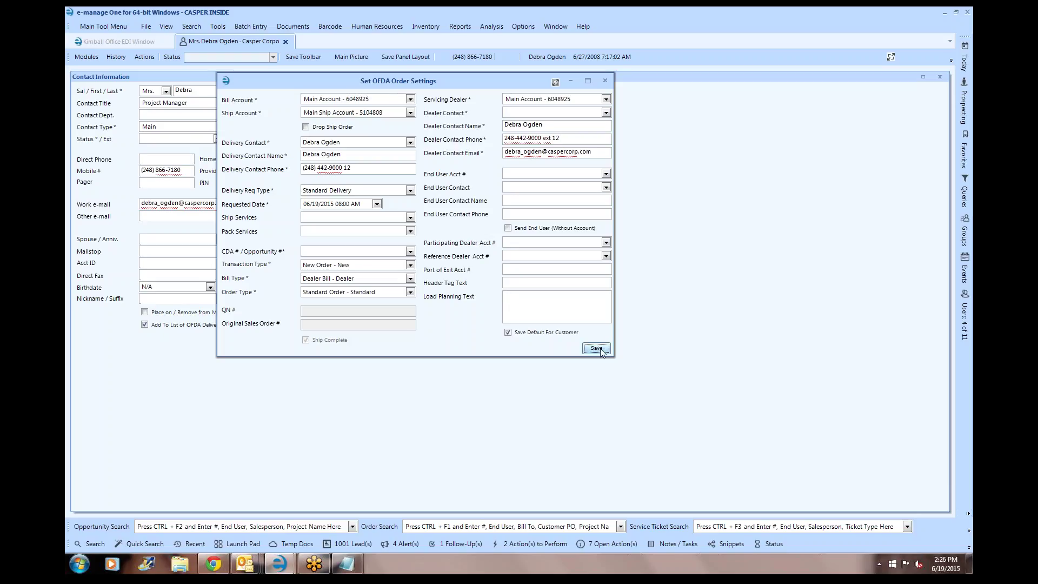
left_click(601, 348)
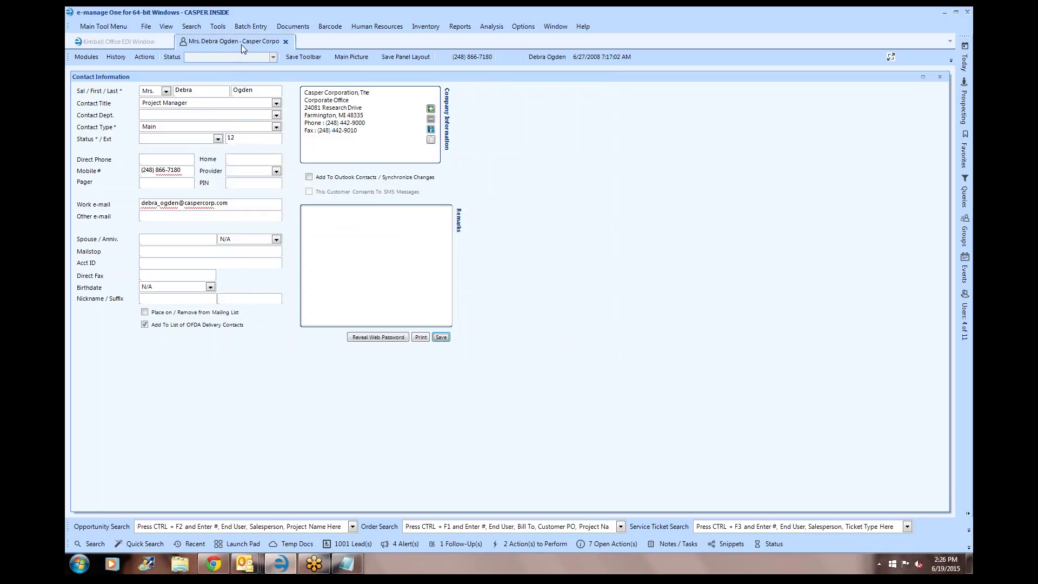
left_click(131, 41)
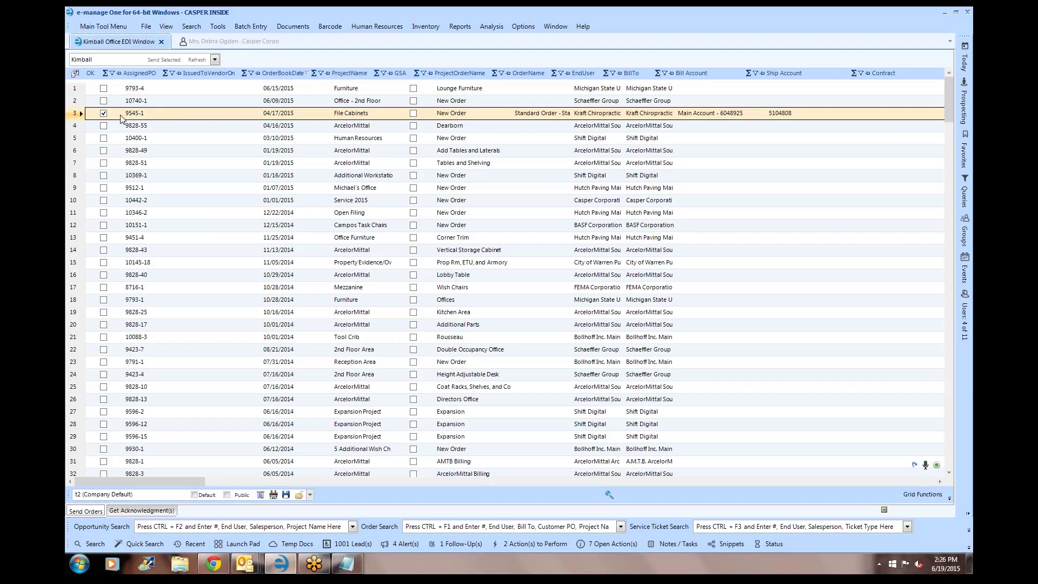
left_click(170, 117)
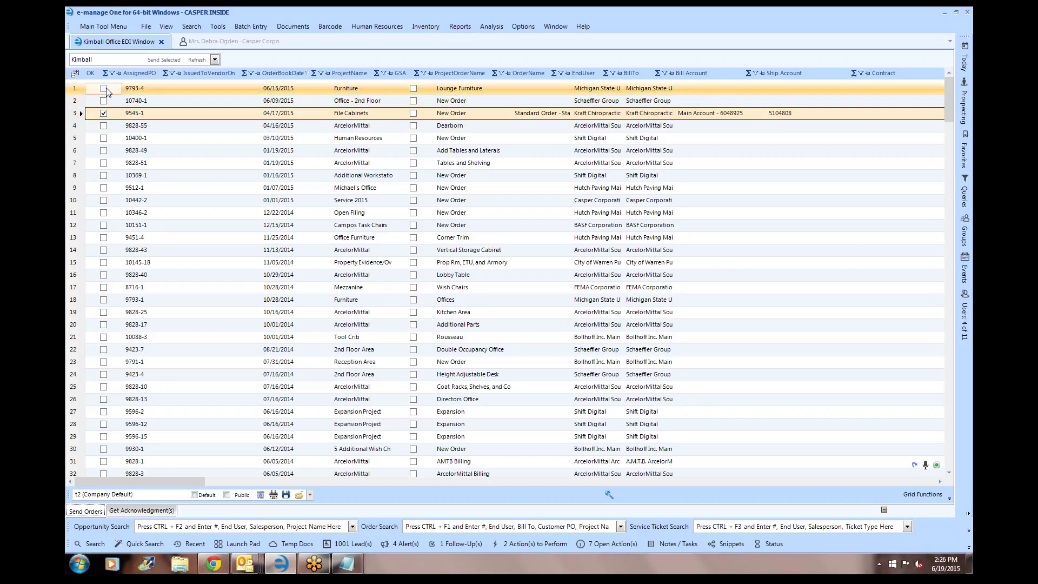
left_click(138, 100)
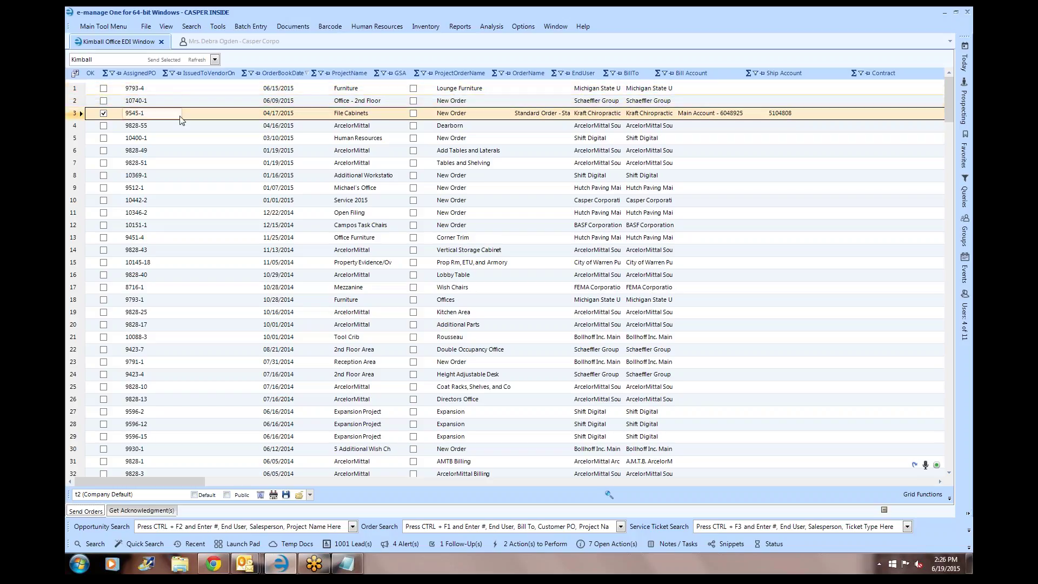
left_click(137, 116)
- Download acknowledgments for the main account with Kimball as manufacturer and dismiss the none-available notice
left_click(140, 511)
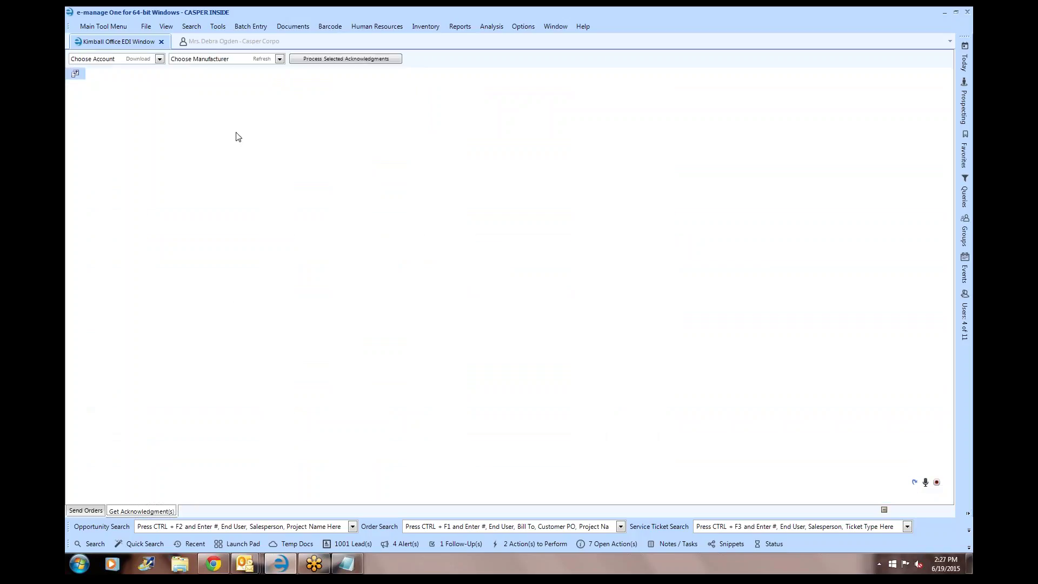
left_click(160, 58)
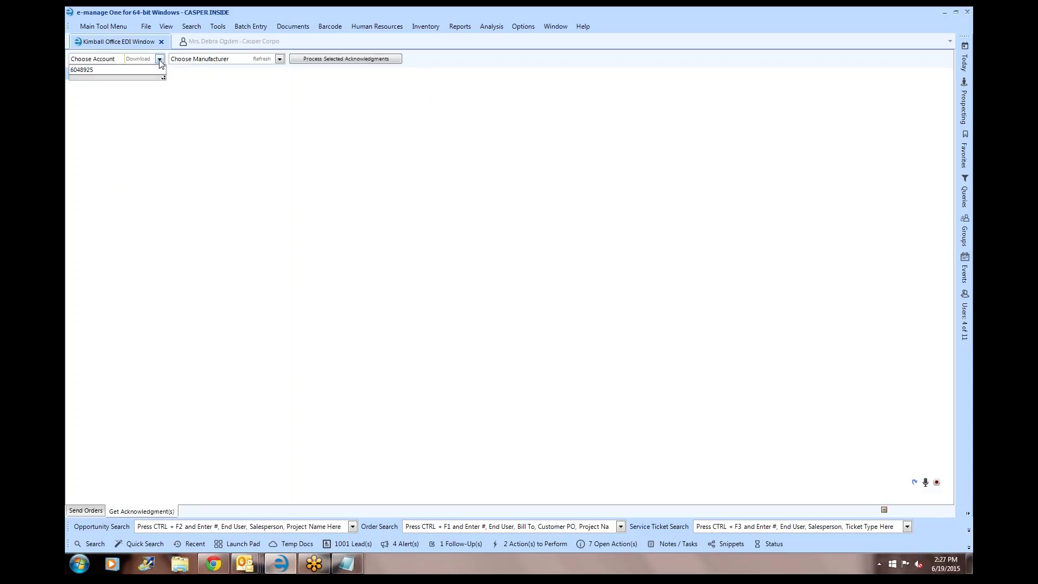
left_click(136, 72)
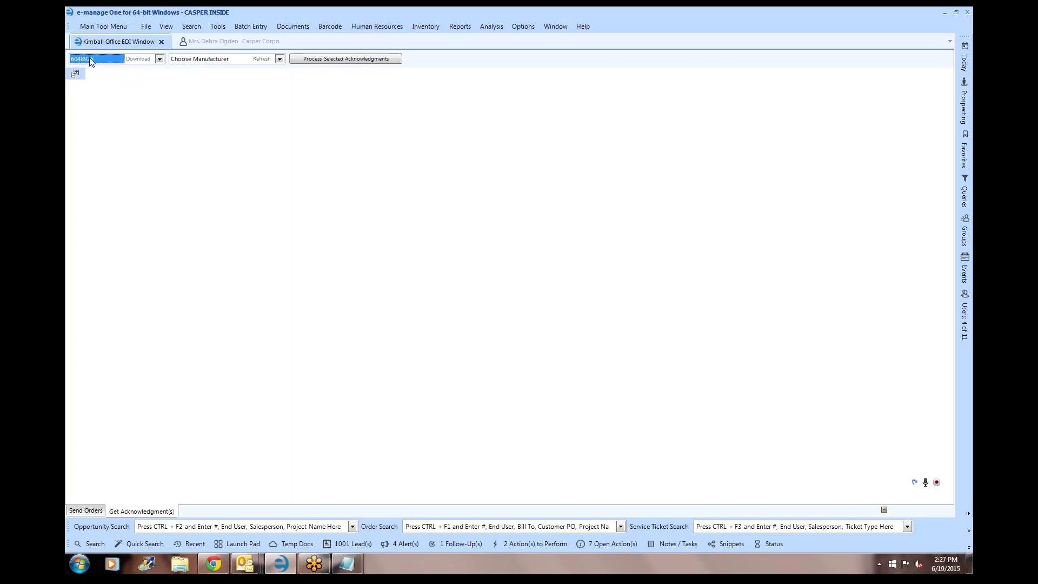
left_click(225, 61)
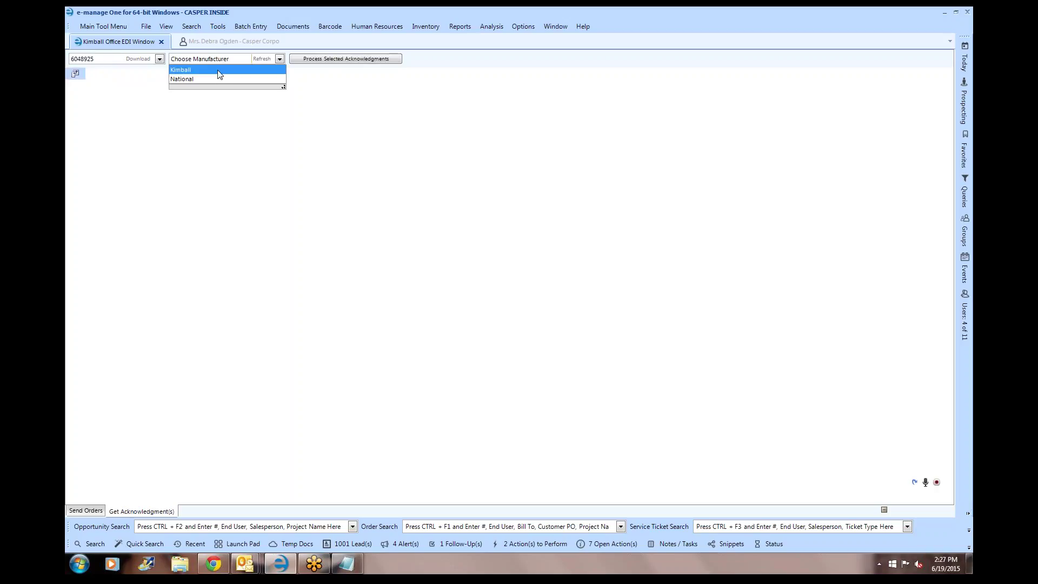
left_click(219, 71)
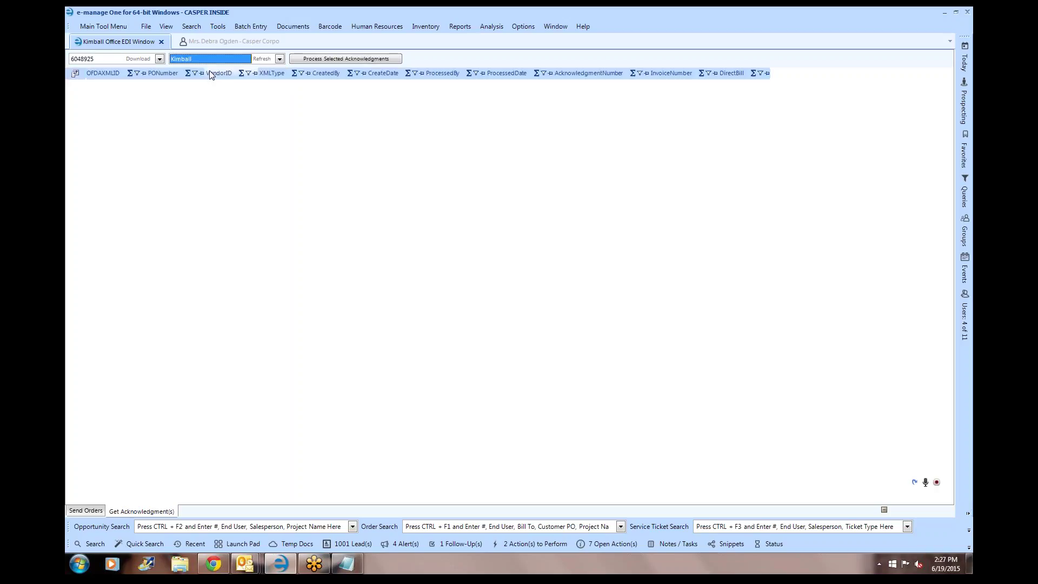
left_click(135, 62)
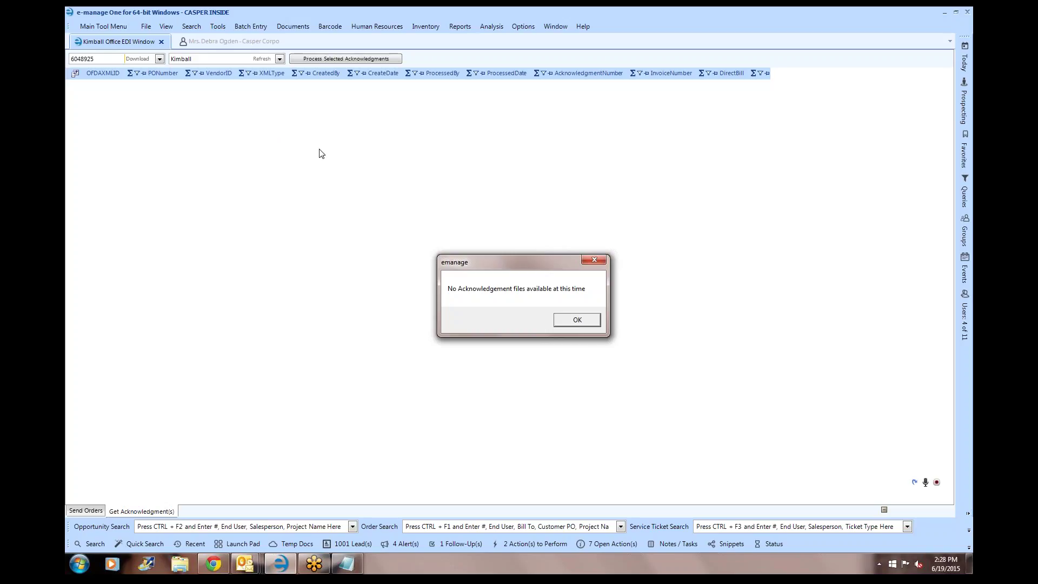
left_click(584, 321)
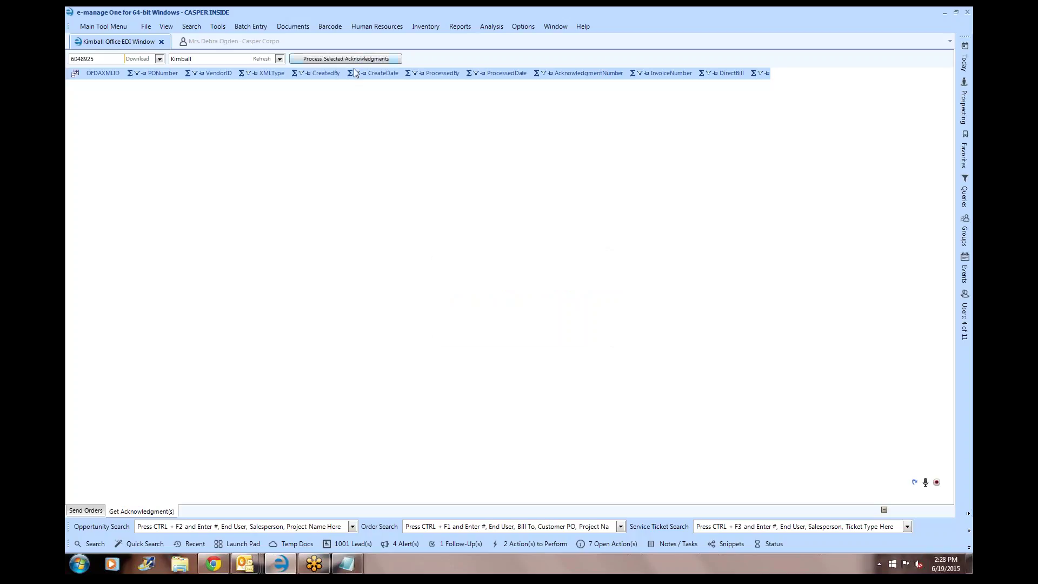
- On Send Orders, open and close the File Cabinets order's OFDA settings
left_click(95, 511)
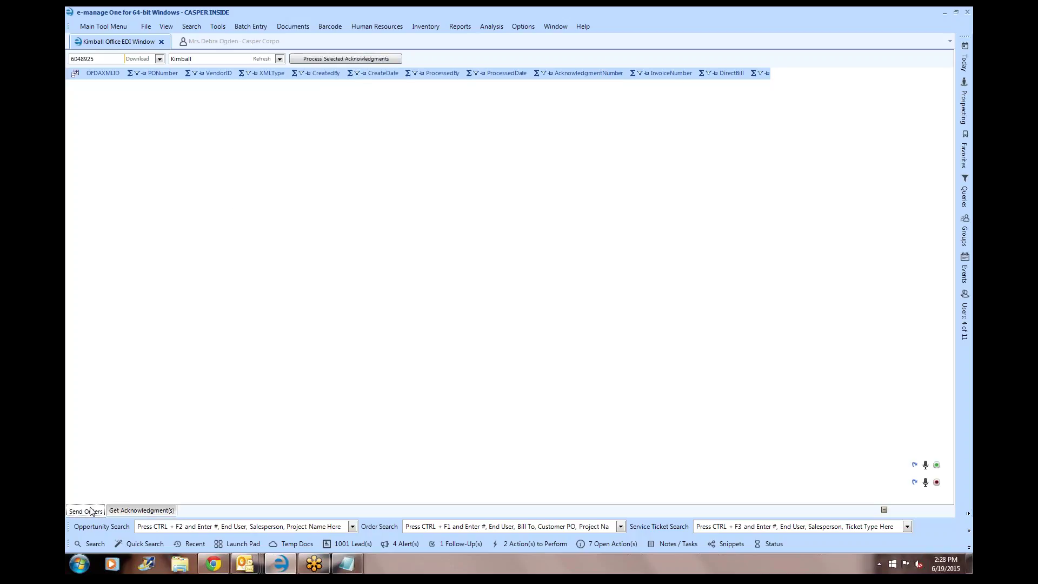
left_click(139, 114)
left_click(75, 117)
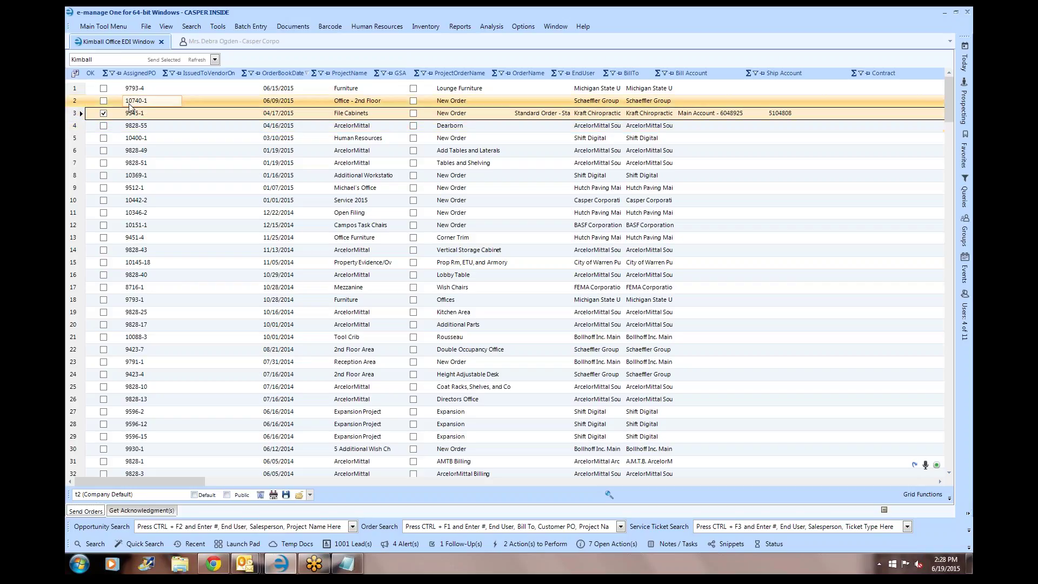
double_click(76, 118)
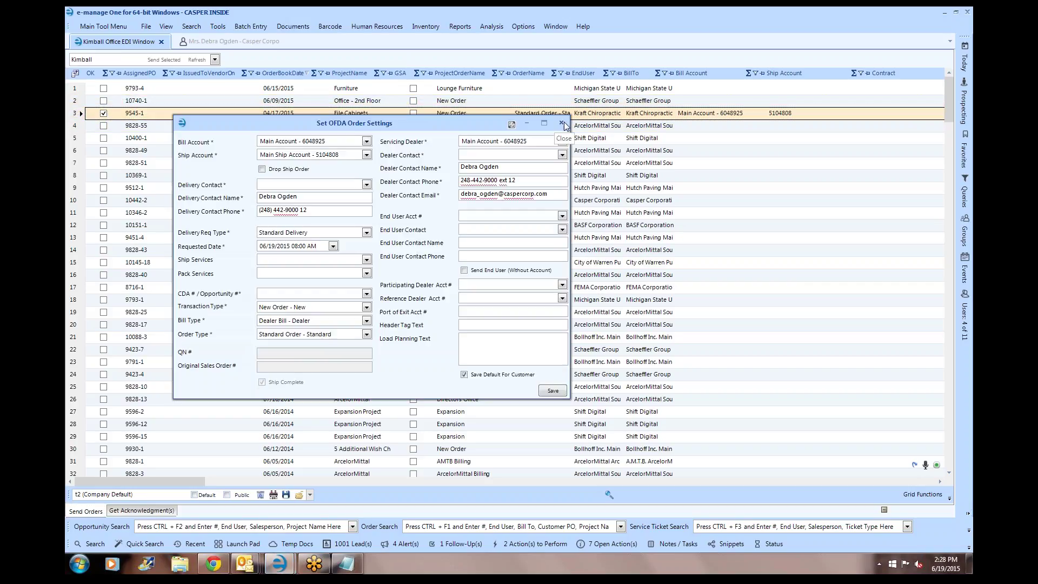
left_click(560, 125)
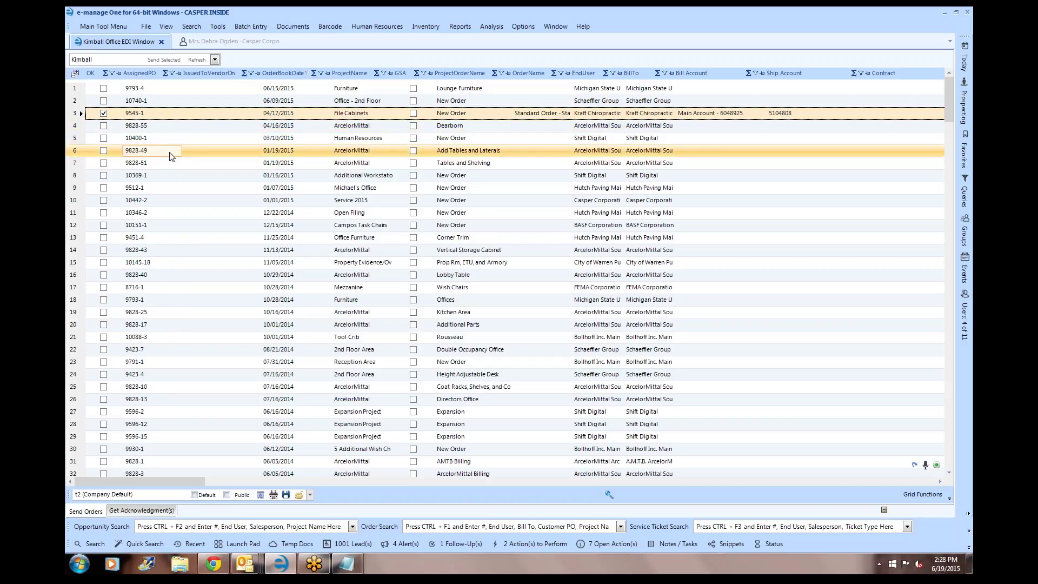
- Open and close the Human Resources order's OFDA settings
left_click(75, 139)
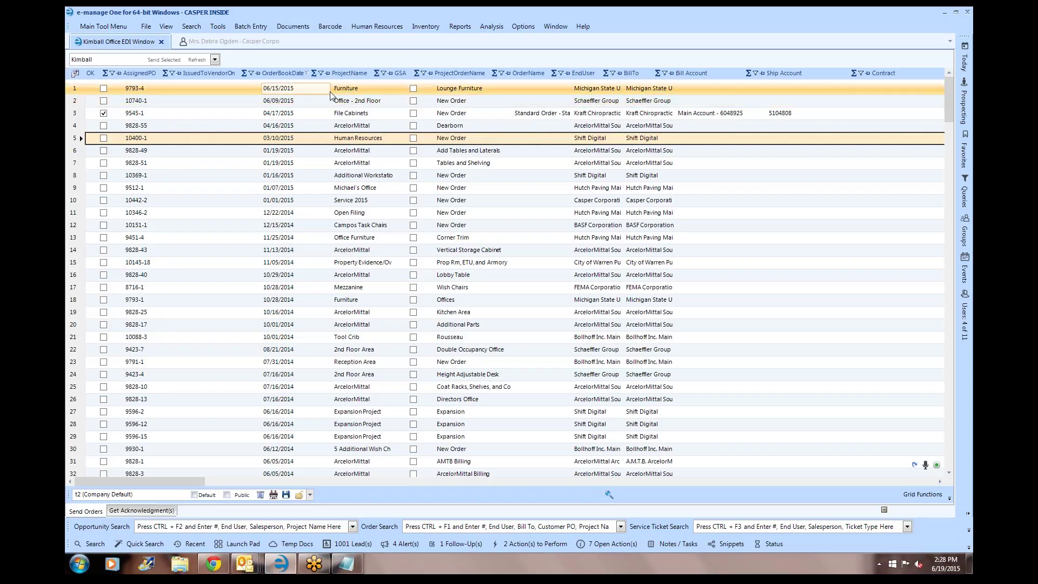
double_click(78, 140)
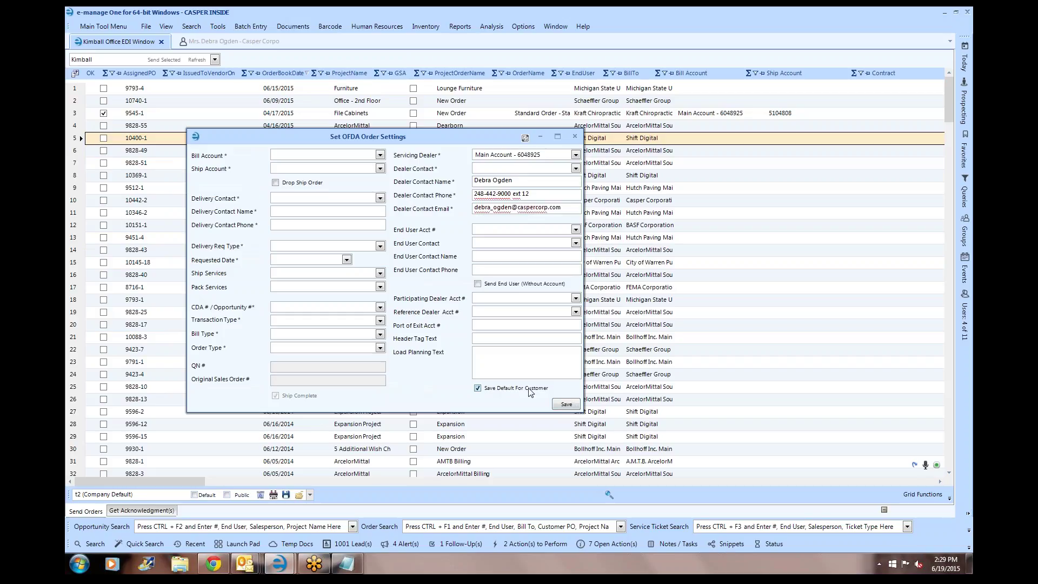
left_click(575, 139)
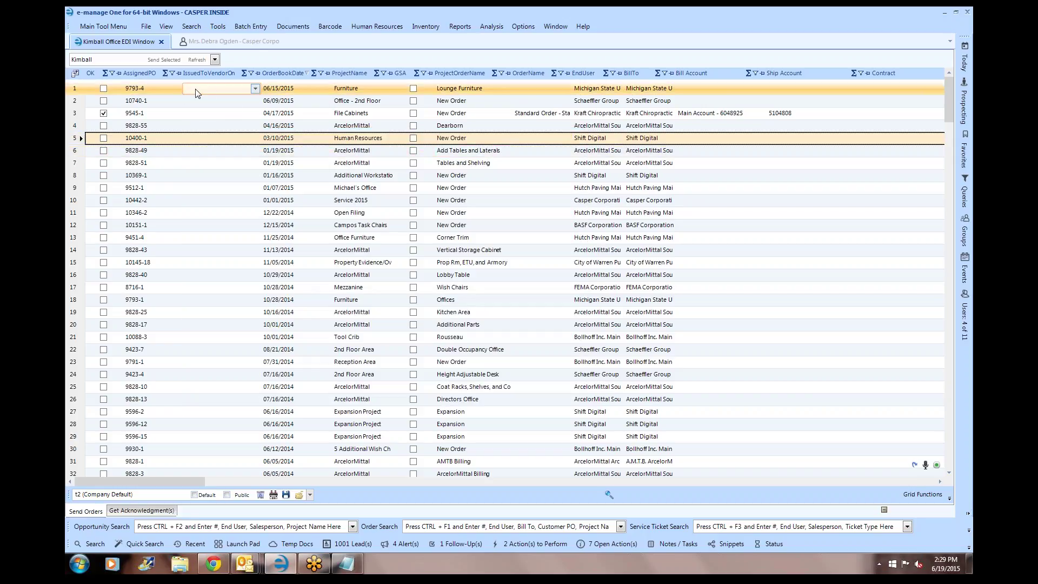
- Scroll through the full order list to the bottom and back, then return to Get Acknowledgment(s)
left_click(231, 92)
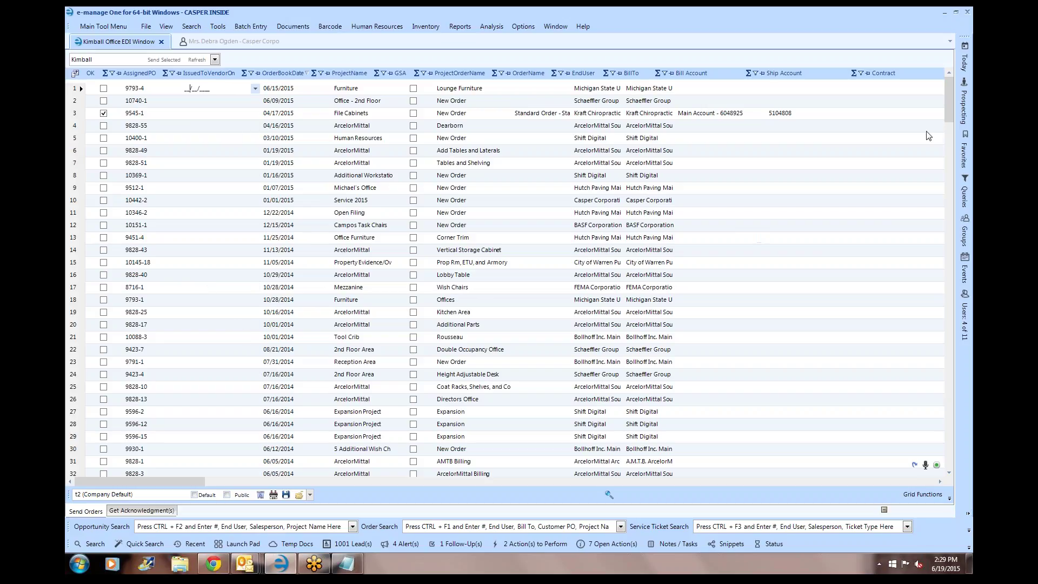
left_click_drag(948, 100, 946, 476)
scroll(464, 170, "up", 7)
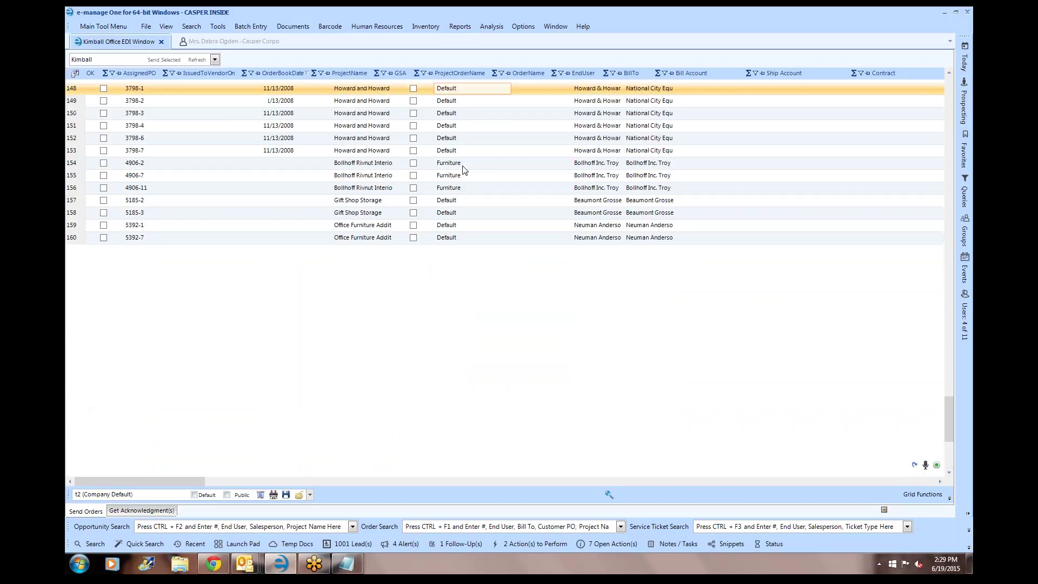
scroll(464, 170, "up", 3)
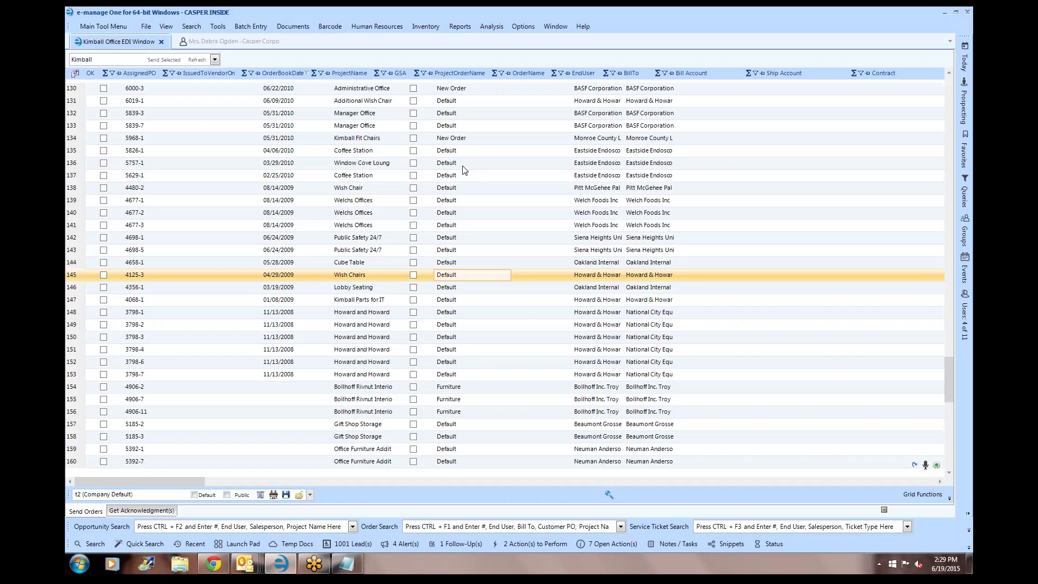
scroll(464, 171, "up", 20)
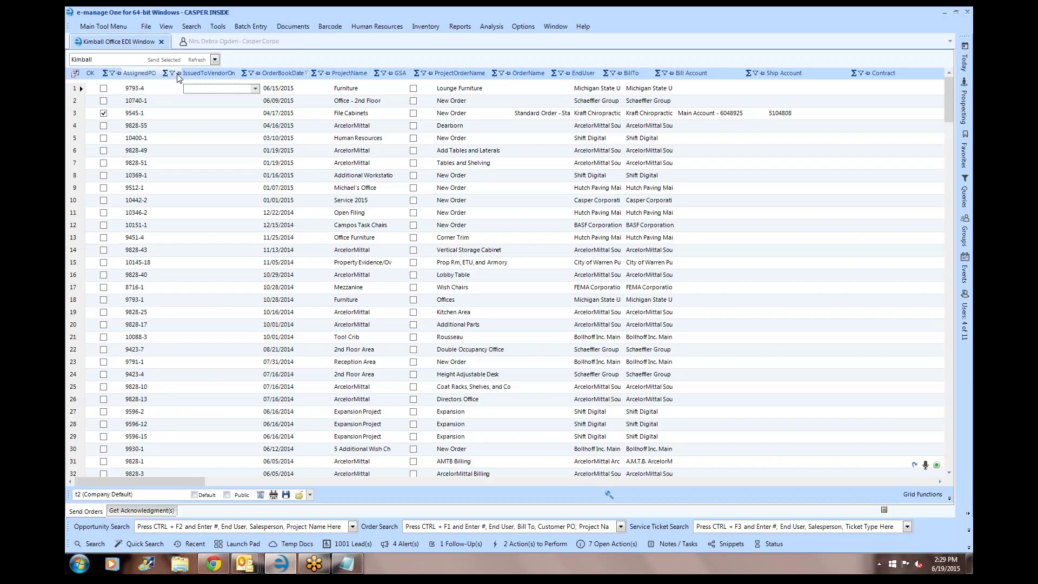
left_click(140, 512)
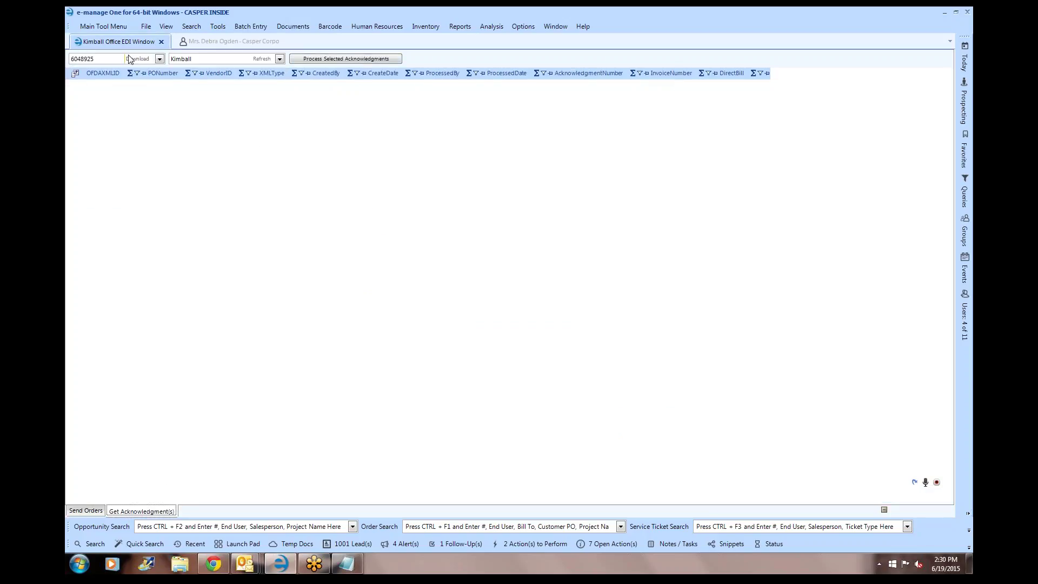
- Close the Kimball Office EDI Window tab and the contact record tab
left_click(161, 41)
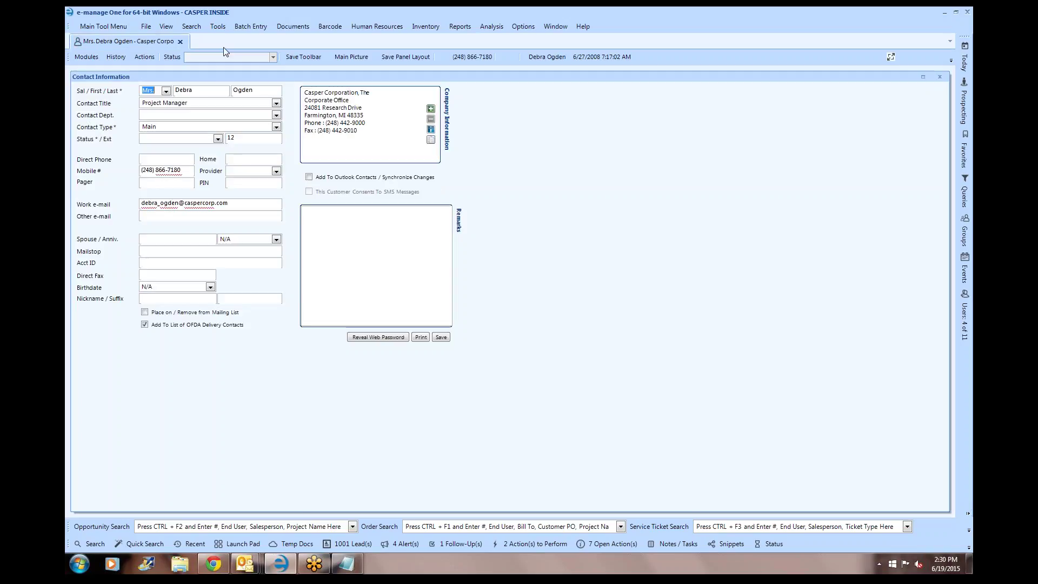
left_click(377, 26)
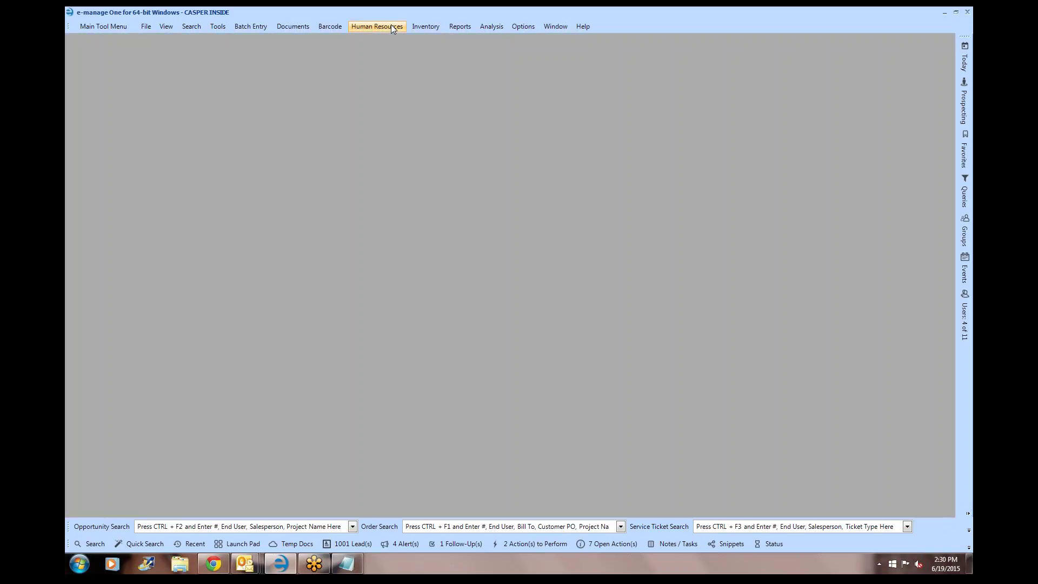